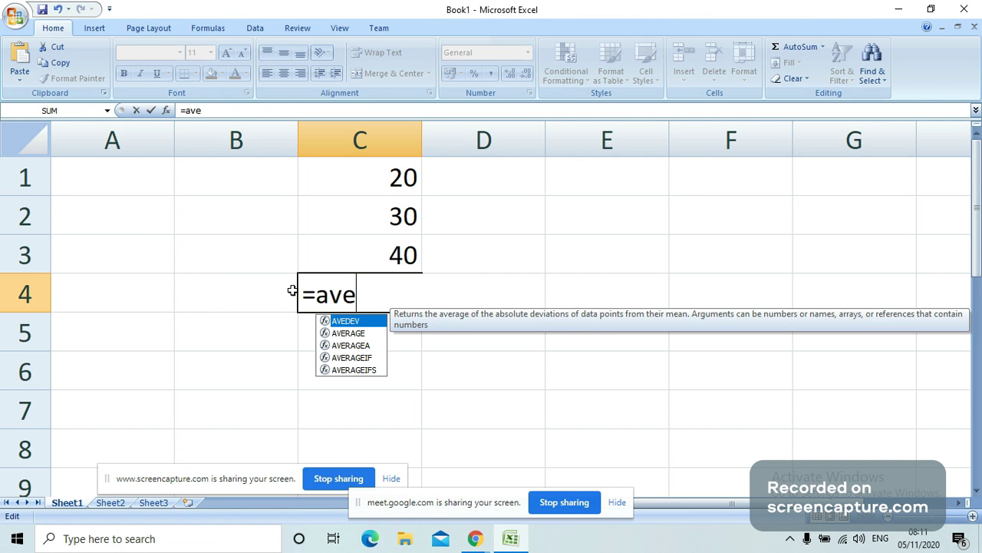
# Complete the formula in cell C4 as =AVERAGE(C1:C3) and enter it
pyautogui.write('rag')
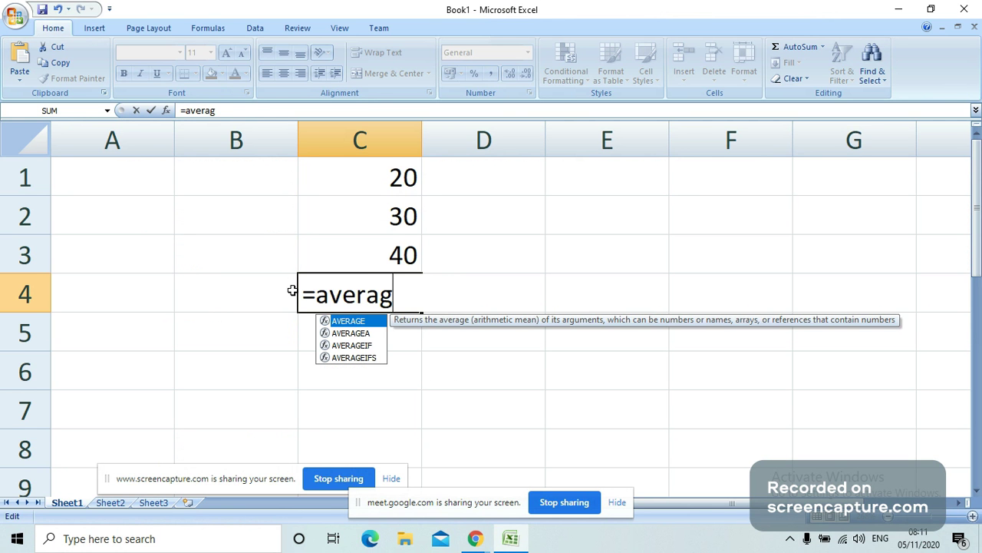
pyautogui.write('e(')
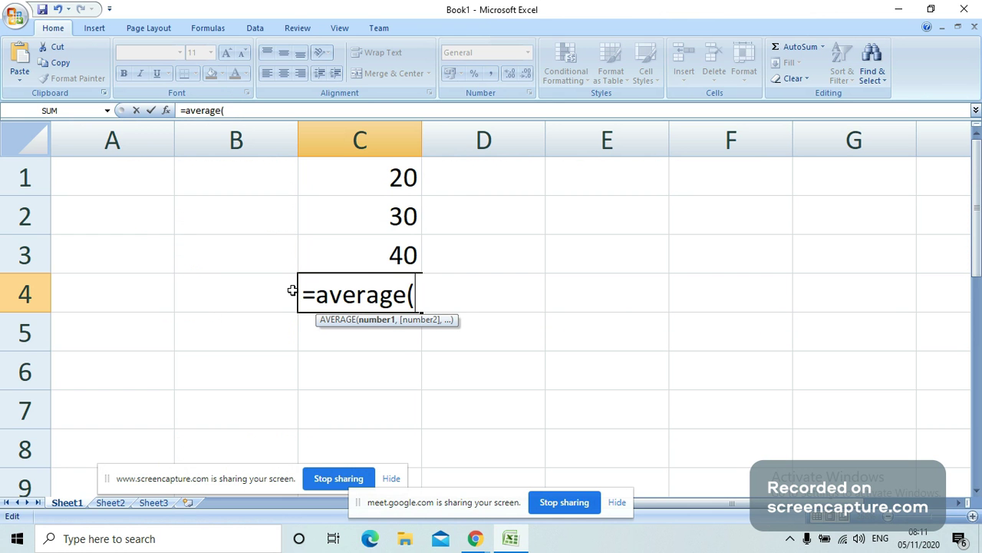
pyautogui.click(368, 168)
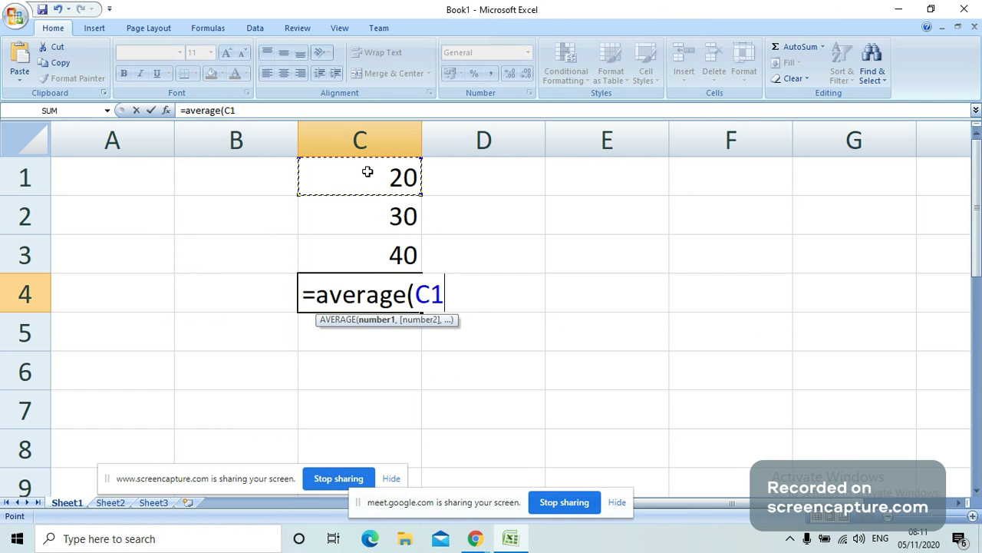
pyautogui.moveTo(368, 172); pyautogui.dragTo(367, 255)
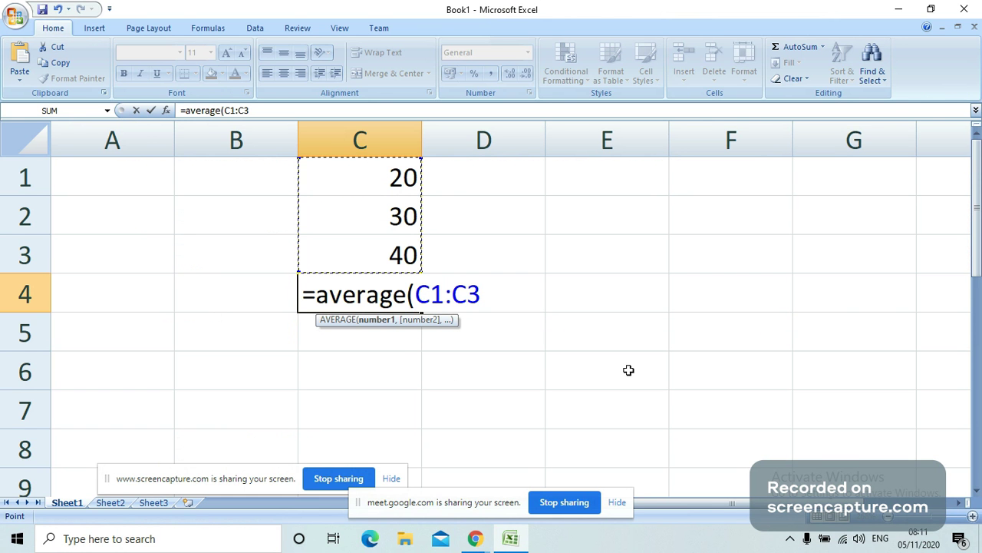
pyautogui.write(')')
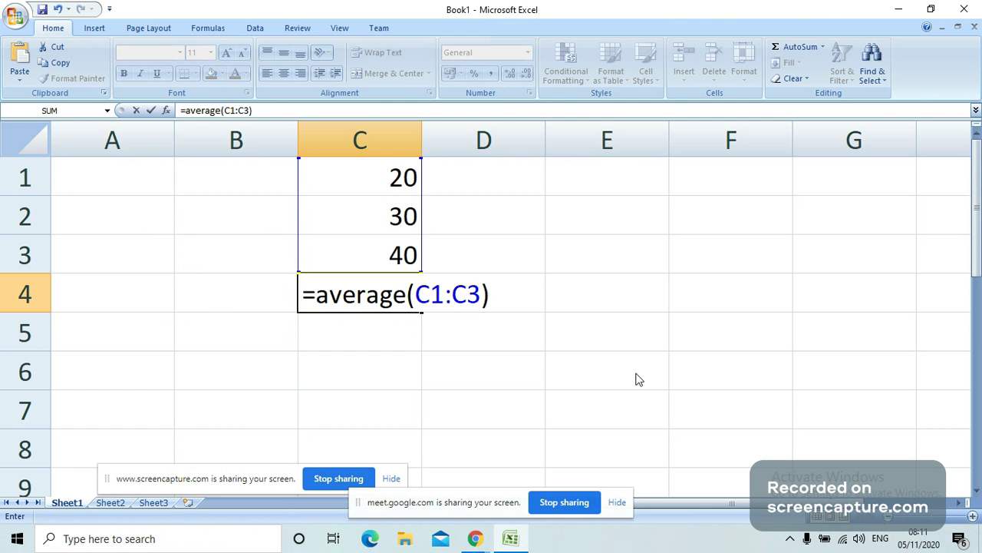
pyautogui.press('Return')
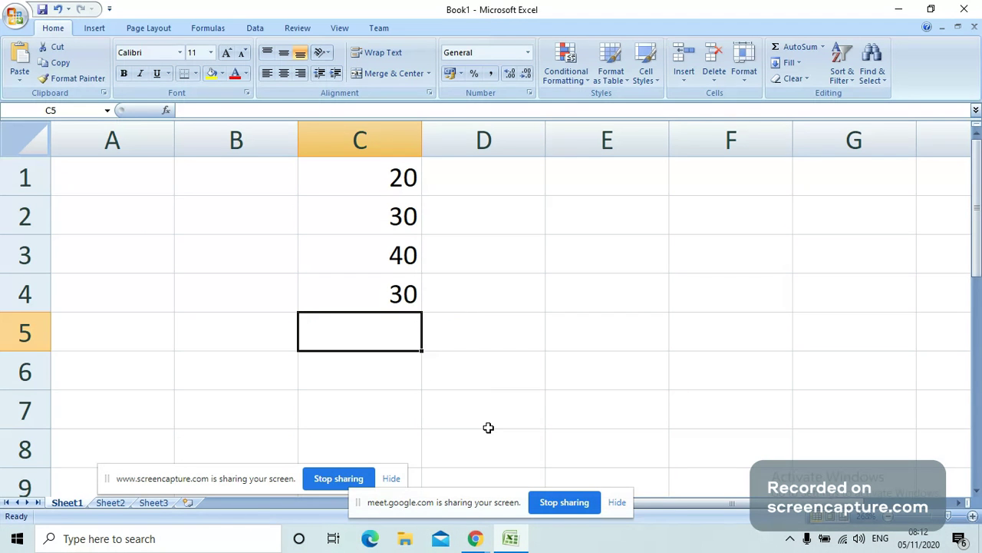
# Reopen the AVERAGE formula in C4 to review its range, and clear the cell's contents
pyautogui.moveTo(465, 529)
pyautogui.click(376, 285)
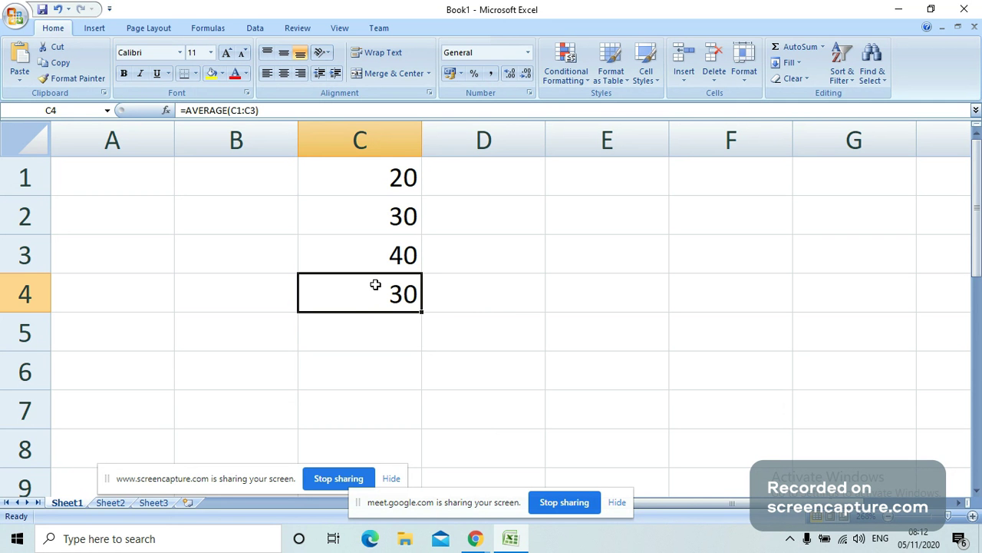
pyautogui.doubleClick(379, 293)
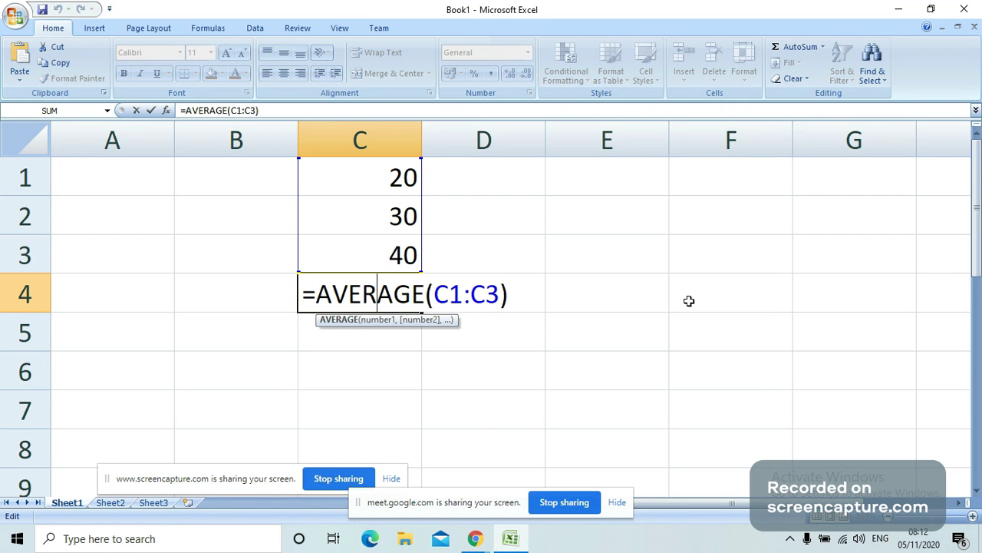
pyautogui.press('Return')
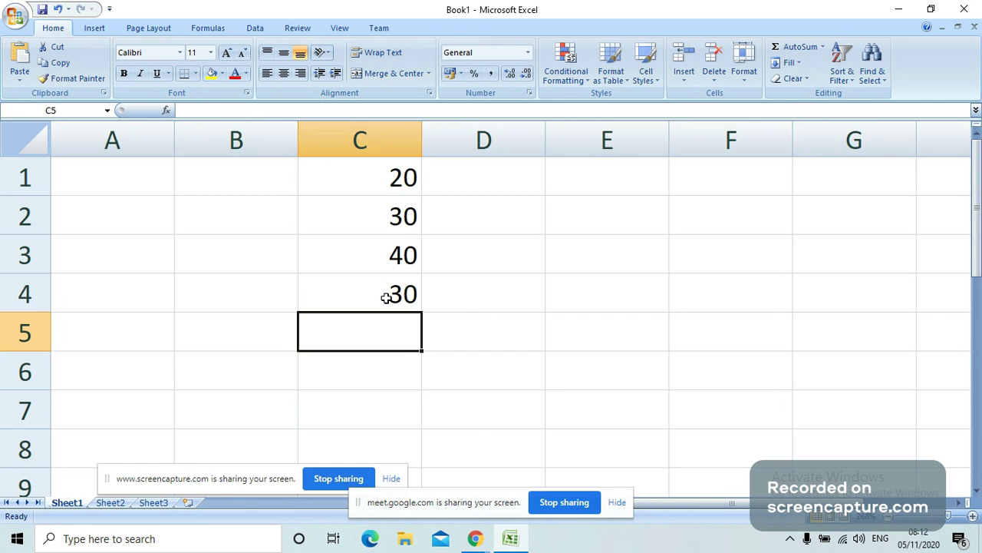
pyautogui.click(386, 298)
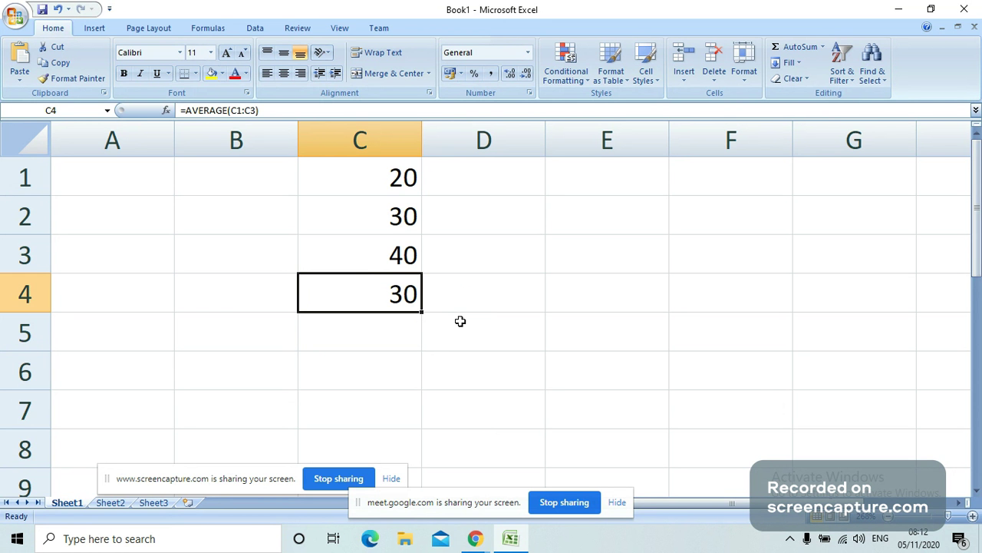
pyautogui.press('Delete')
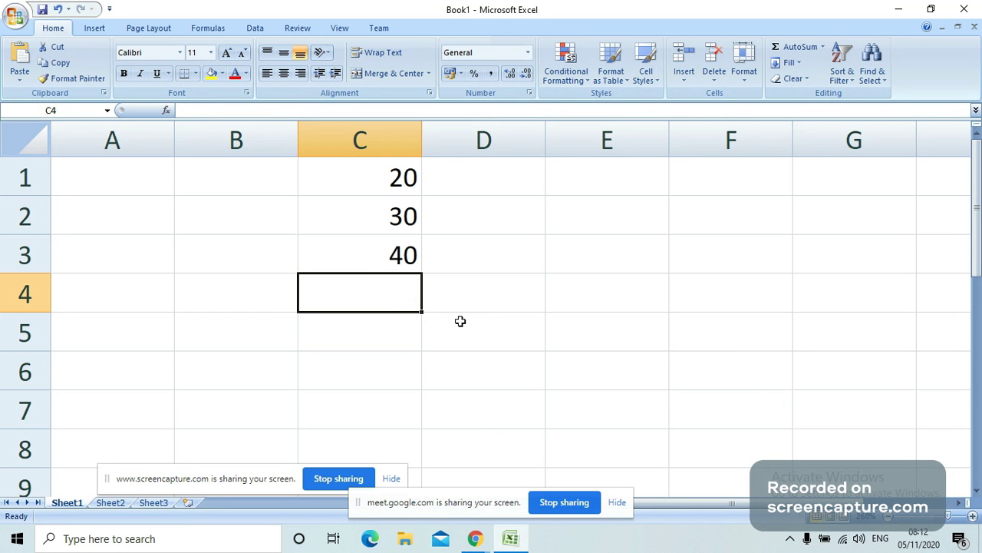
# Switch to the Google Meet call in Chrome and admit the waiting participant
pyautogui.click(476, 537)
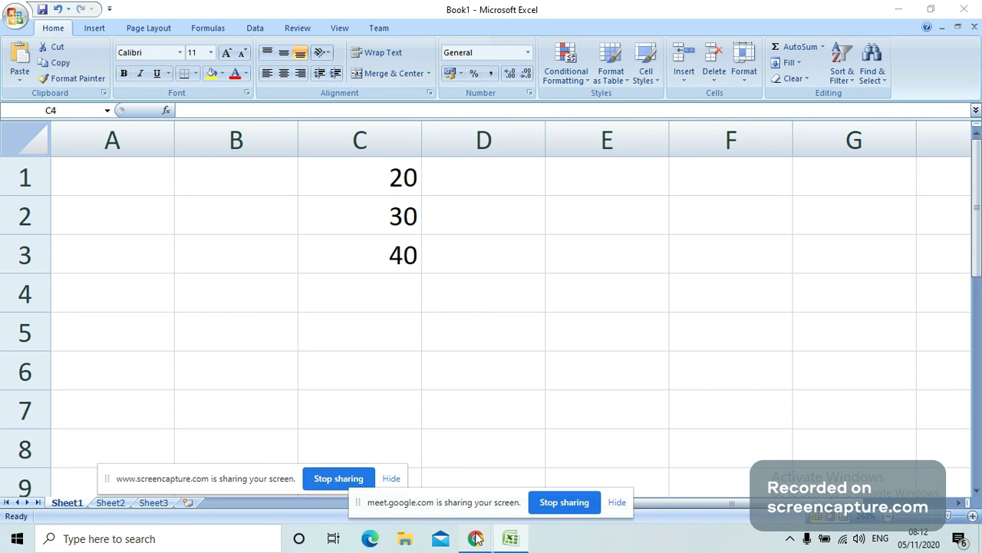
pyautogui.click(304, 444)
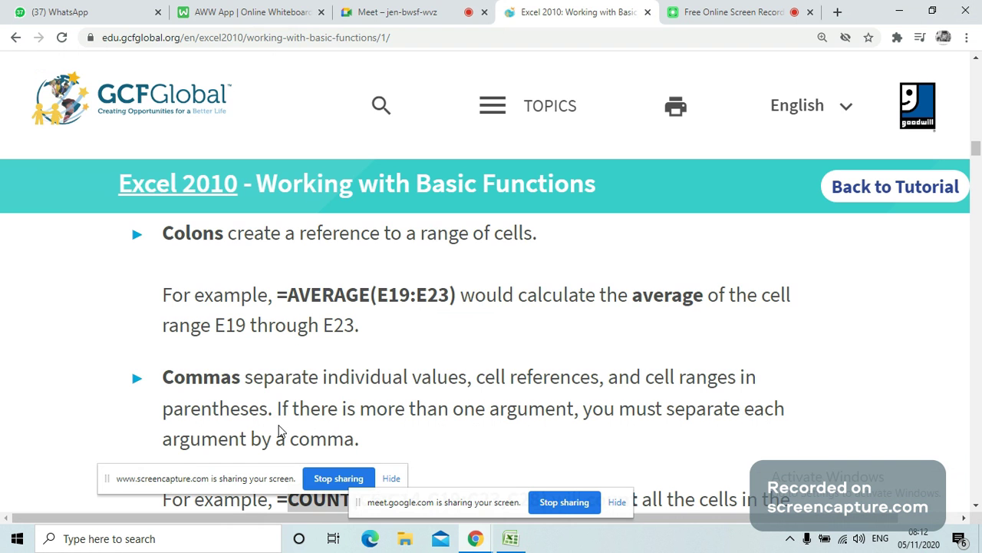
pyautogui.click(403, 15)
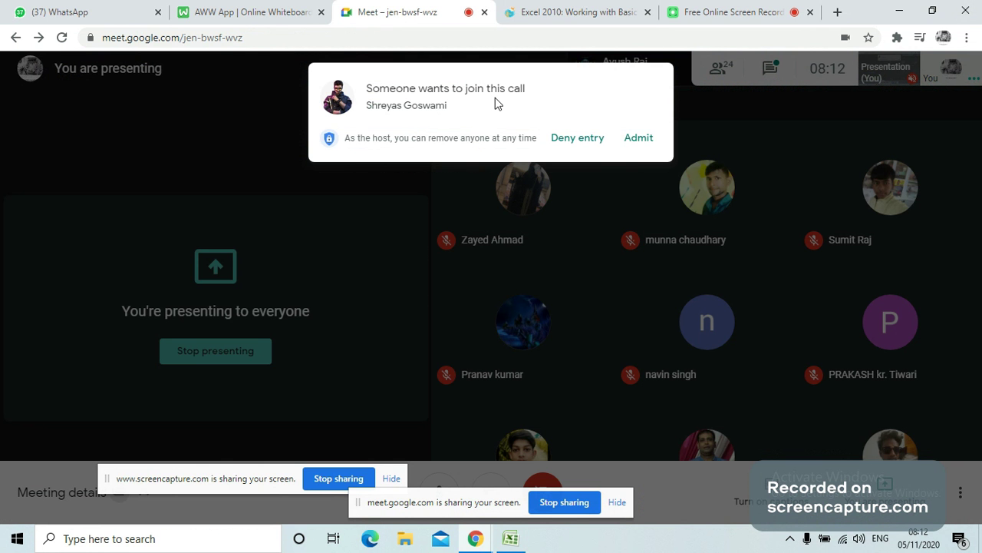
pyautogui.click(640, 139)
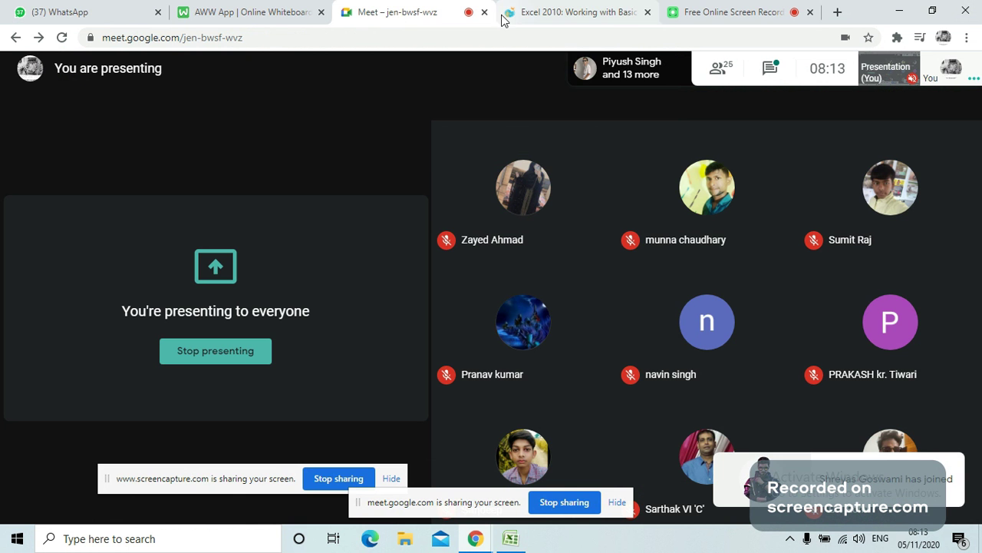
# Read the COUNT example and the first steps for creating a basic function on the GCFGlobal Excel 2010 page
pyautogui.click(551, 19)
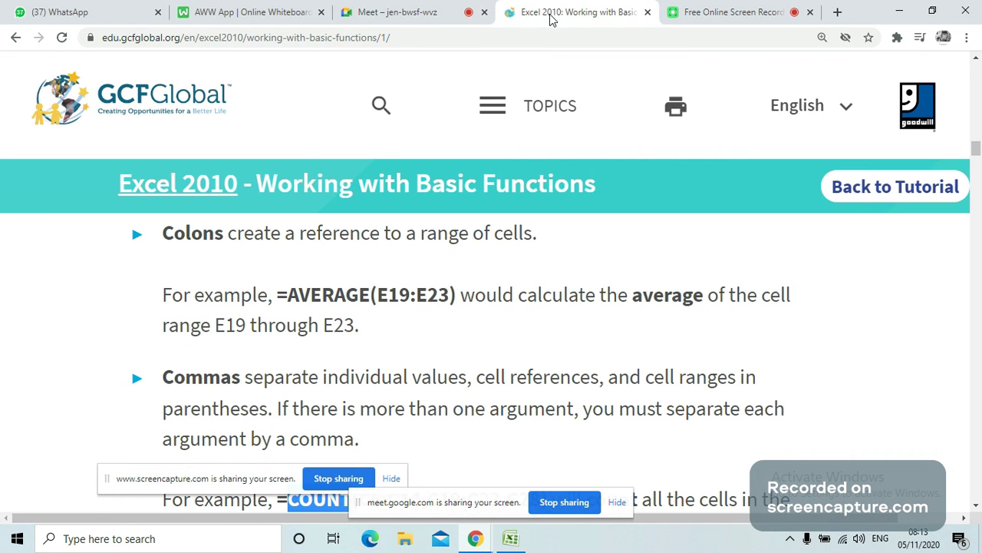
pyautogui.scroll(-1, 518, 211)
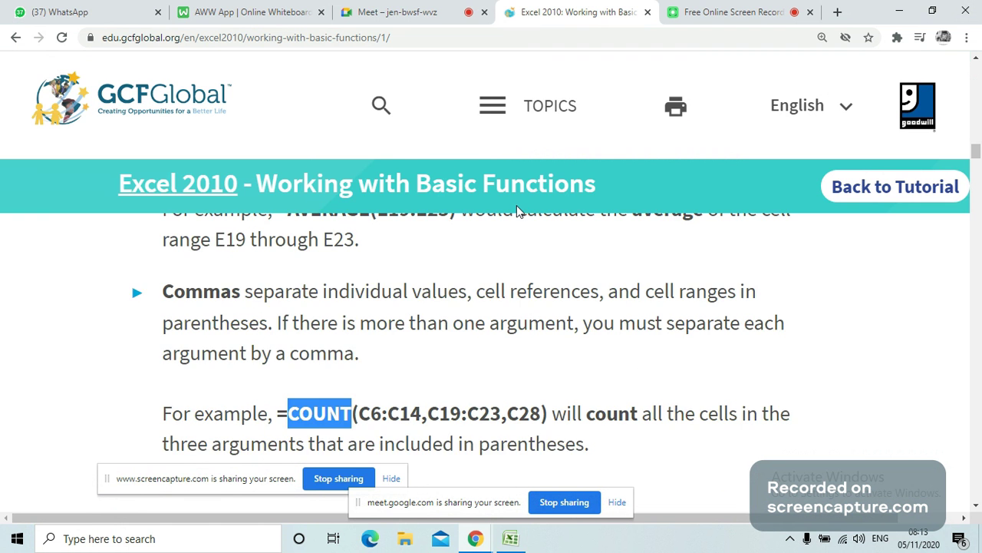
pyautogui.scroll(-2, 518, 211)
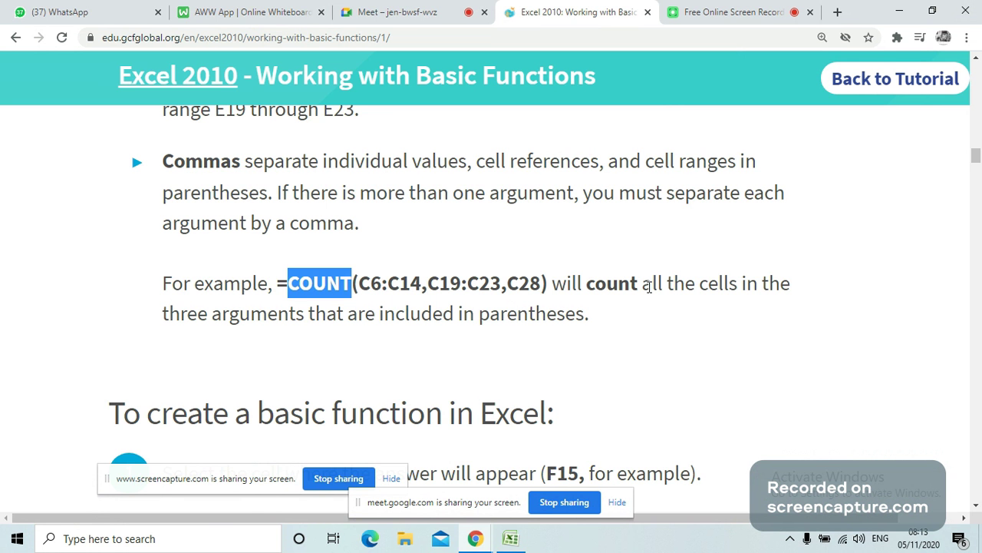
pyautogui.moveTo(674, 288); pyautogui.dragTo(812, 291)
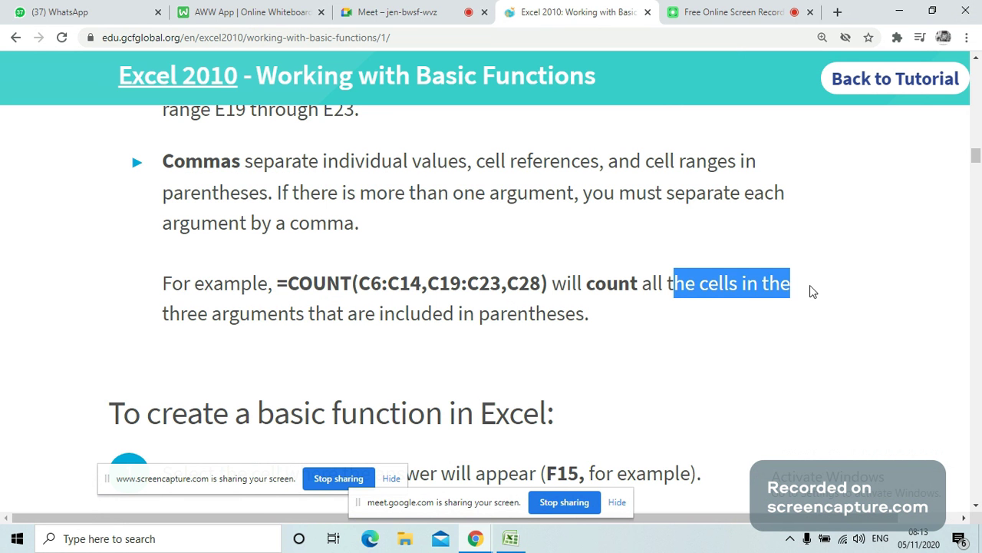
pyautogui.moveTo(183, 320); pyautogui.dragTo(598, 325)
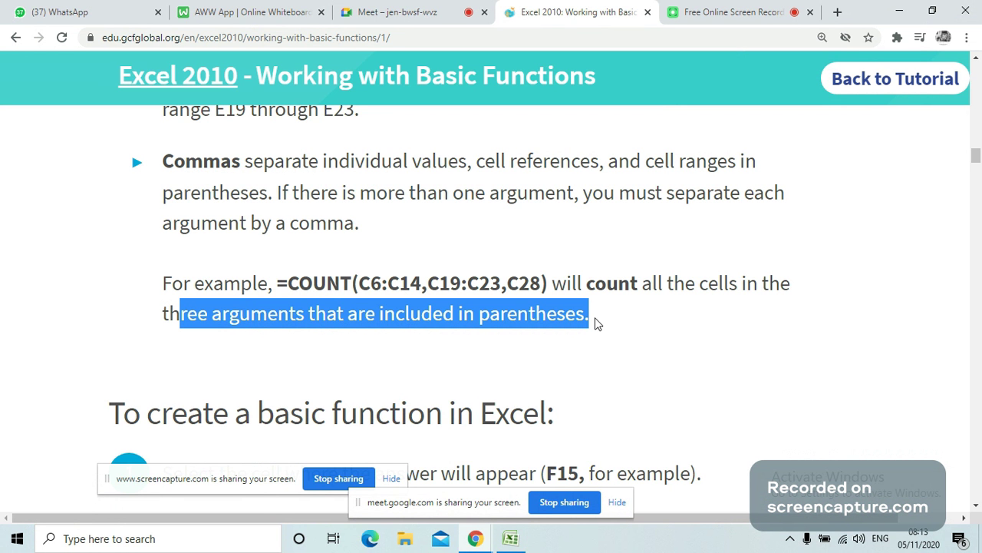
pyautogui.scroll(-1, 597, 323)
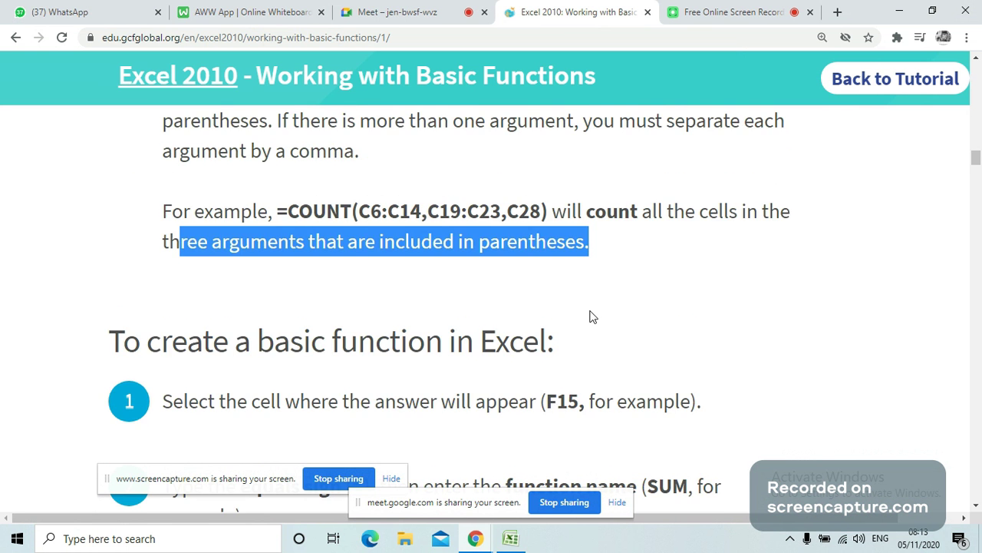
pyautogui.scroll(-1, 591, 315)
pyautogui.scroll(-1, 591, 310)
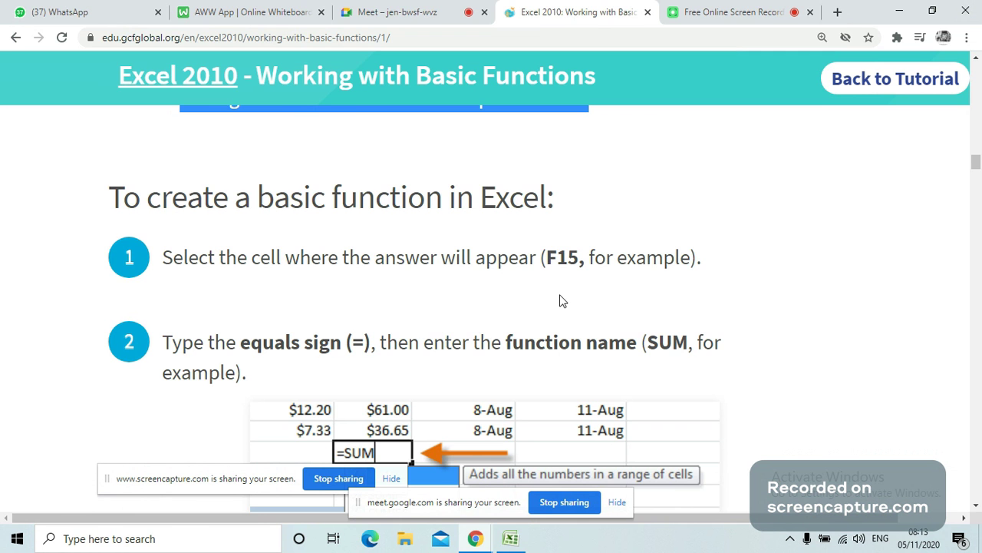
# Switch to Excel and enter a COUNT formula in cell C4 covering the range C1:C3
pyautogui.click(511, 539)
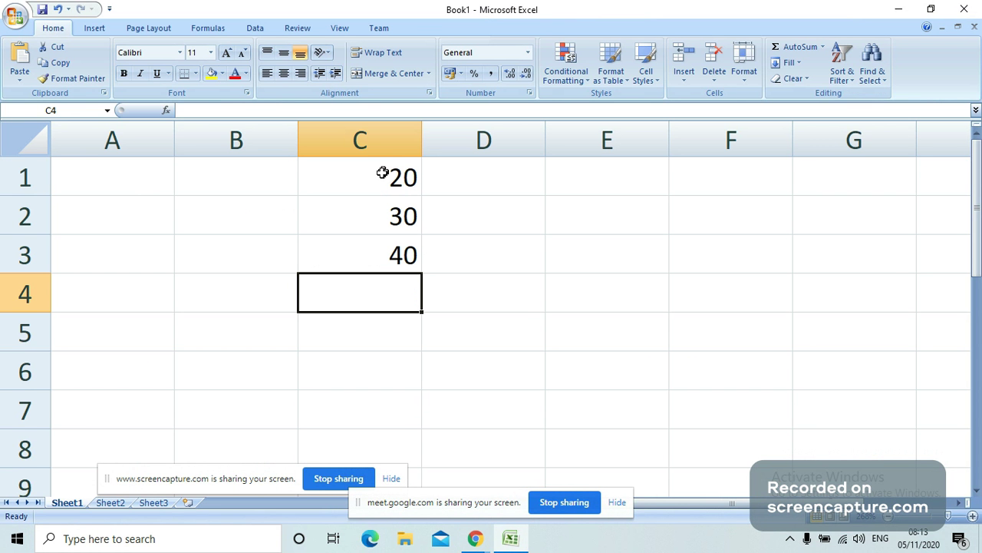
pyautogui.click(381, 207)
pyautogui.click(381, 244)
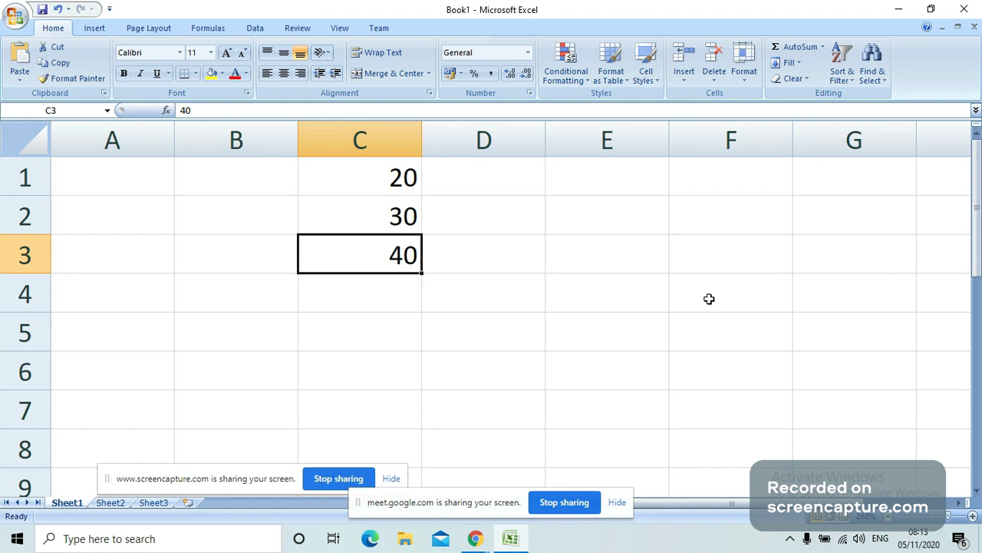
pyautogui.click(391, 282)
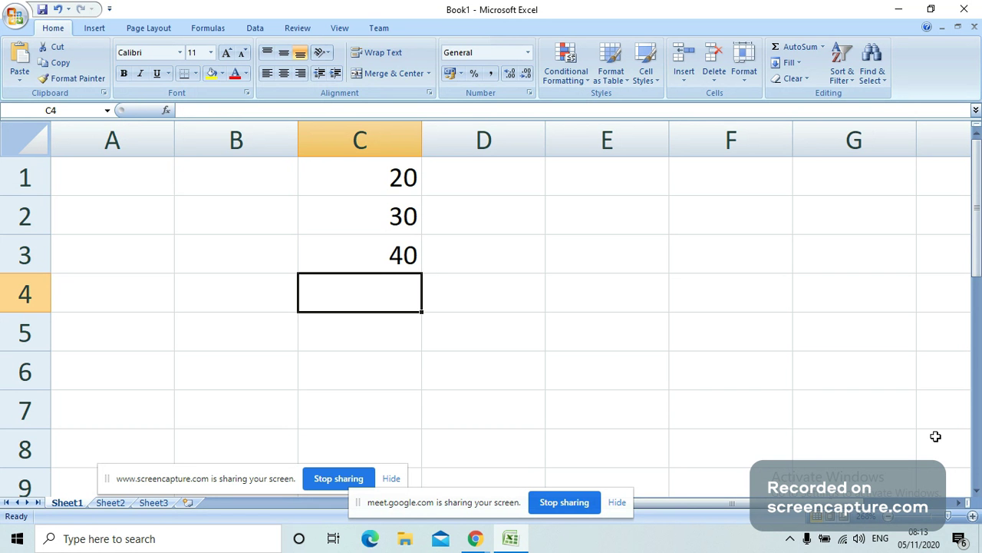
pyautogui.write('=c')
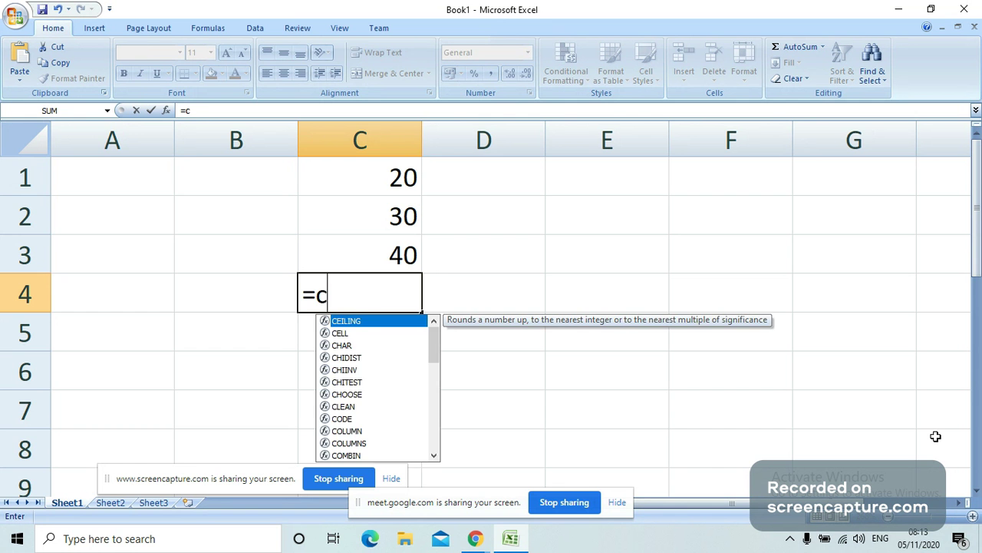
pyautogui.write('ount')
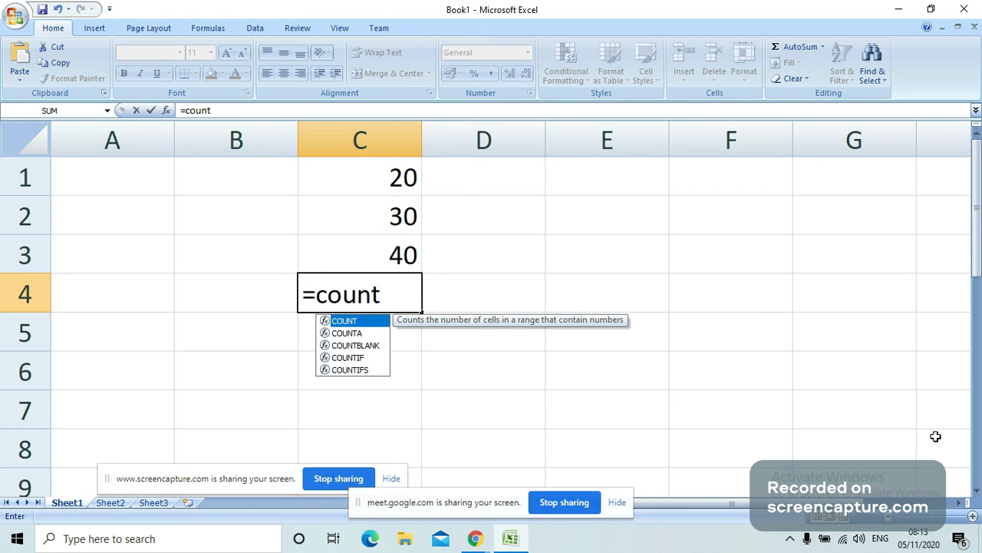
pyautogui.write('(')
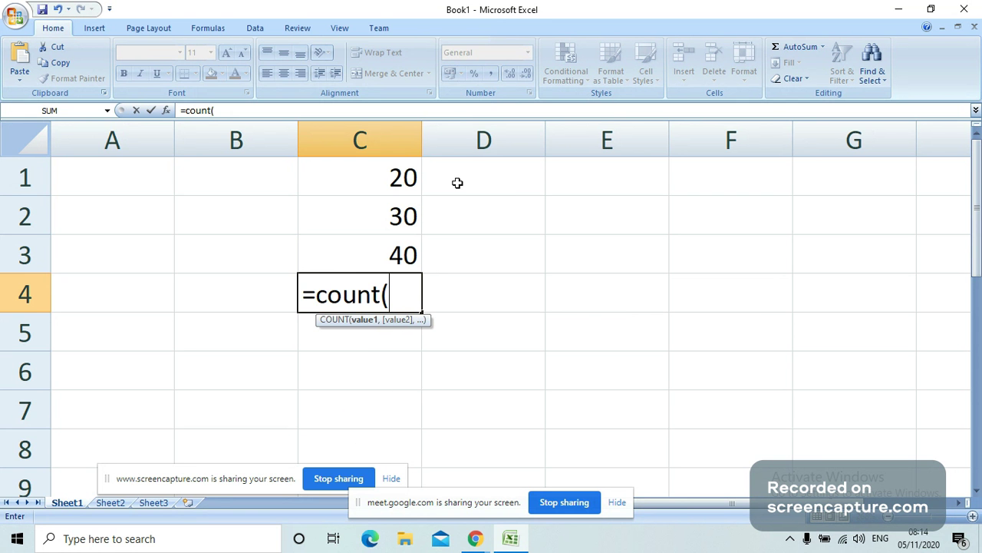
pyautogui.moveTo(407, 184); pyautogui.dragTo(369, 257)
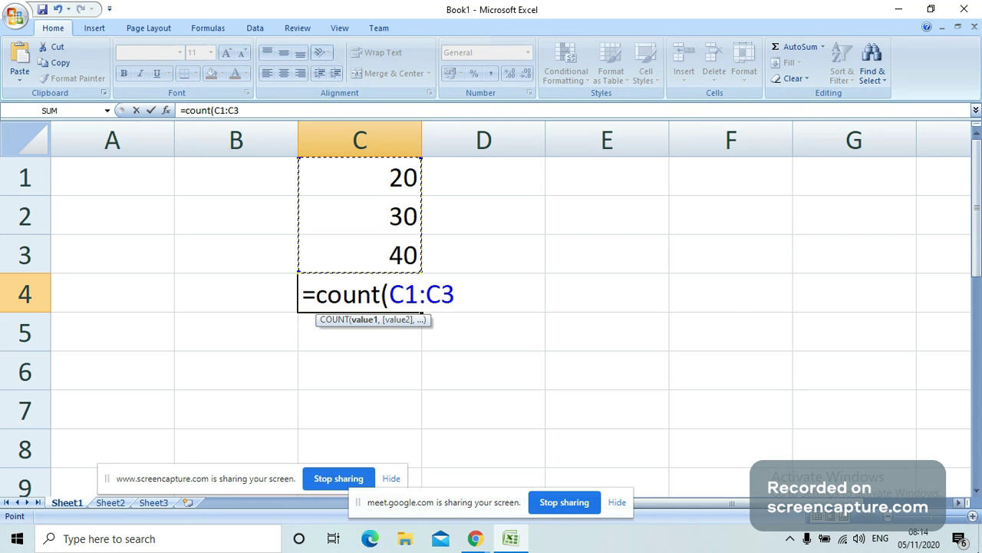
pyautogui.press('Return')
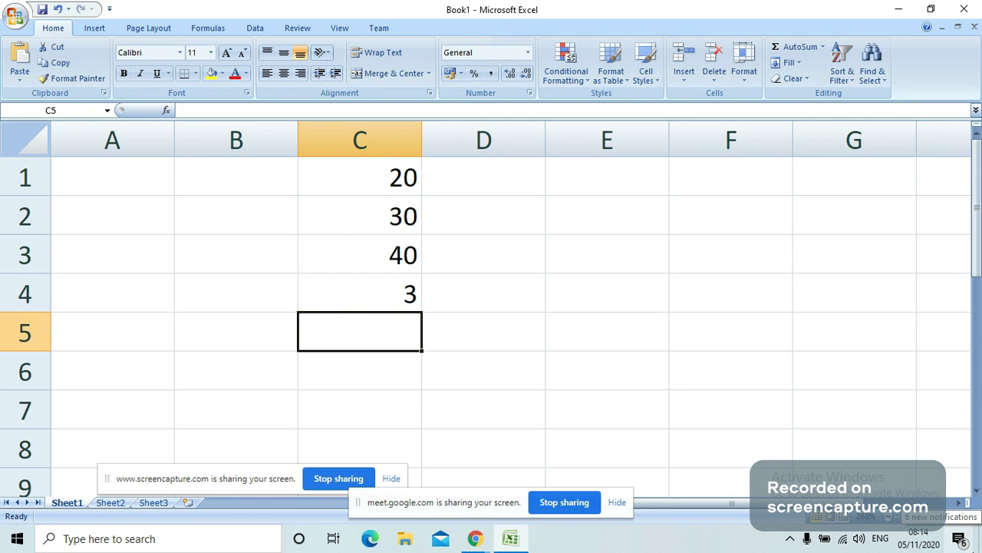
# Check the counted values in column C against the COUNT formula in C4
pyautogui.click(399, 178)
pyautogui.click(397, 211)
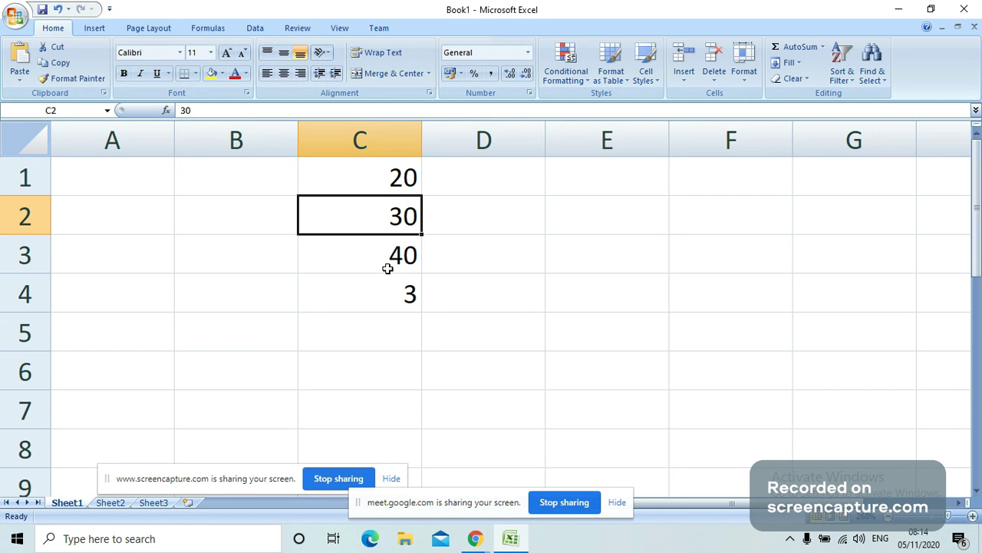
pyautogui.click(396, 294)
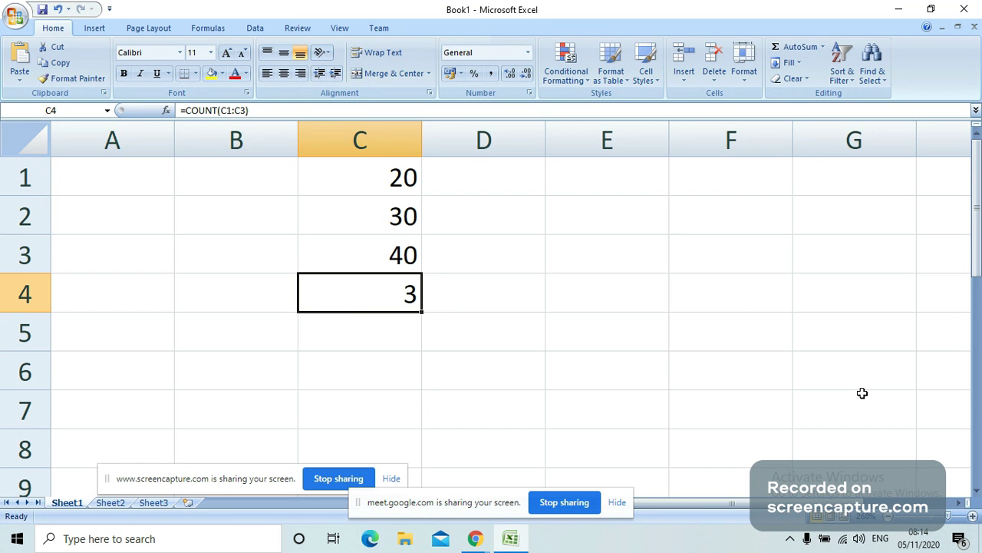
# Return to the Google Meet call in Chrome and admit the person waiting to join
pyautogui.click(473, 540)
pyautogui.click(295, 467)
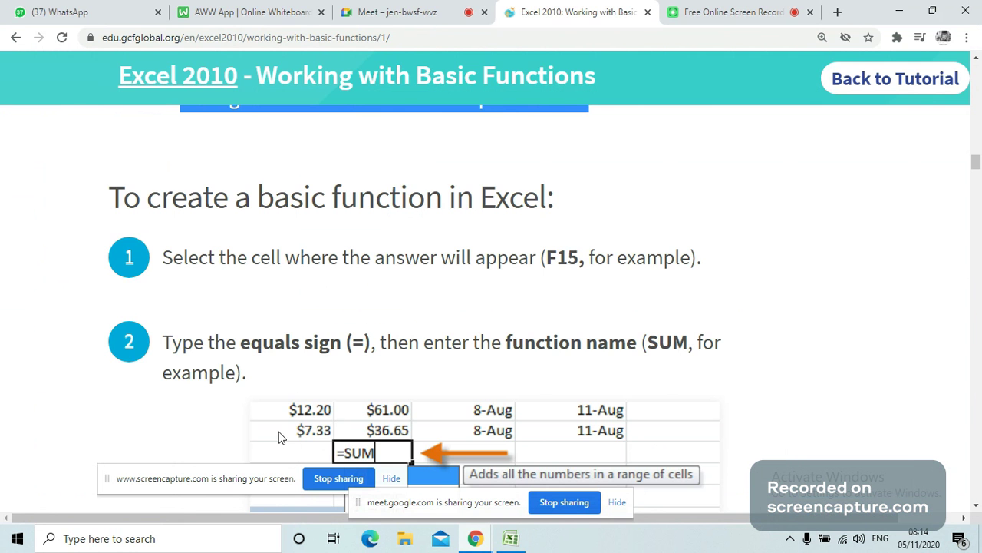
pyautogui.click(391, 11)
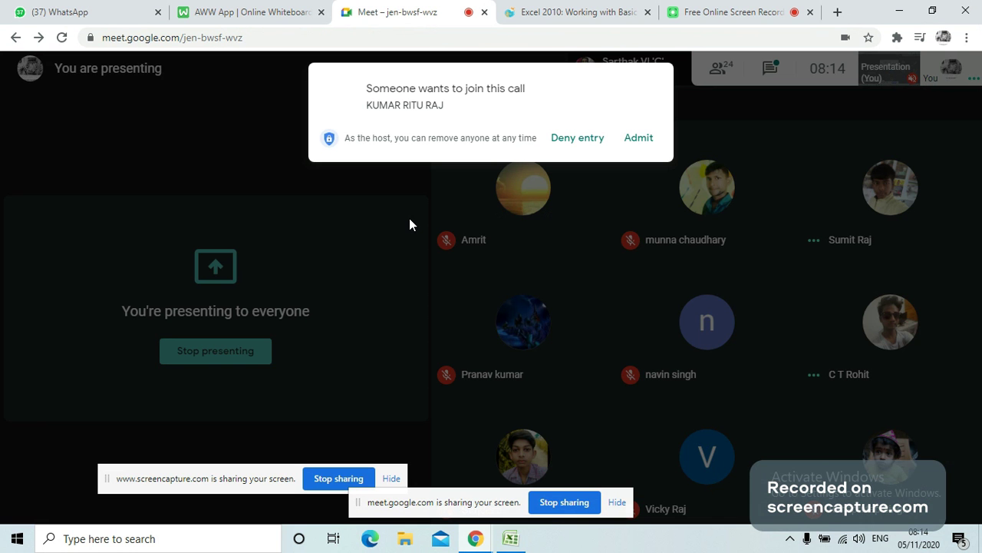
pyautogui.click(638, 138)
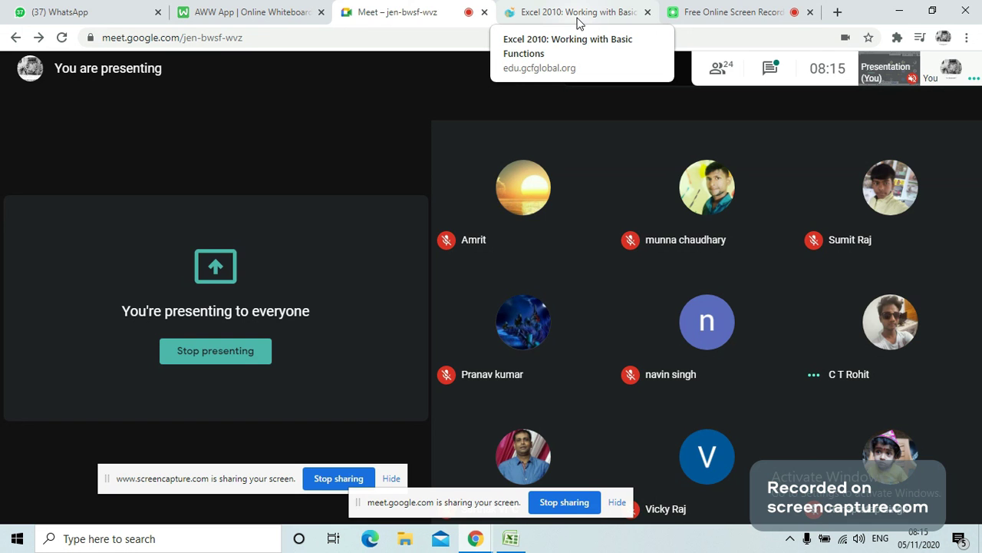
# Check the GCFGlobal function tutorial in Chrome, then switch to Excel and clear the COUNT formula from cell C4
pyautogui.click(574, 12)
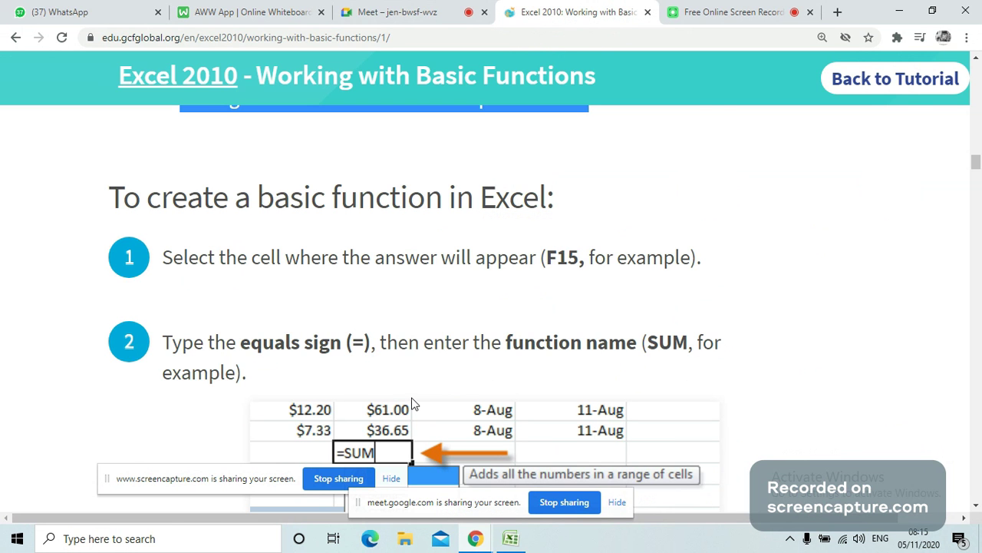
pyautogui.click(511, 538)
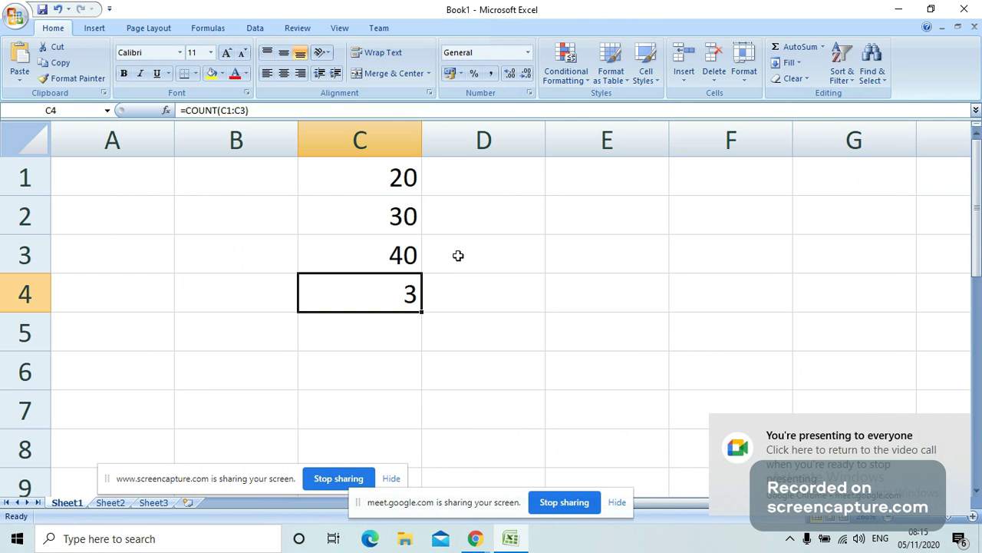
pyautogui.press('Delete')
pyautogui.click(515, 341)
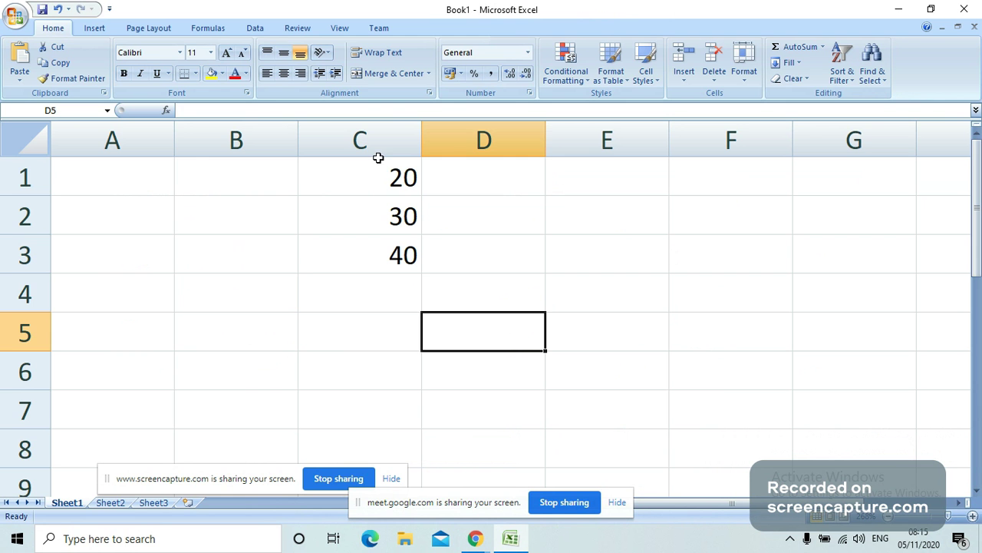
# Examine the addresses of cells C1 and C3 against their column and row headings, ending with the range C1:C3 selected
pyautogui.click(368, 294)
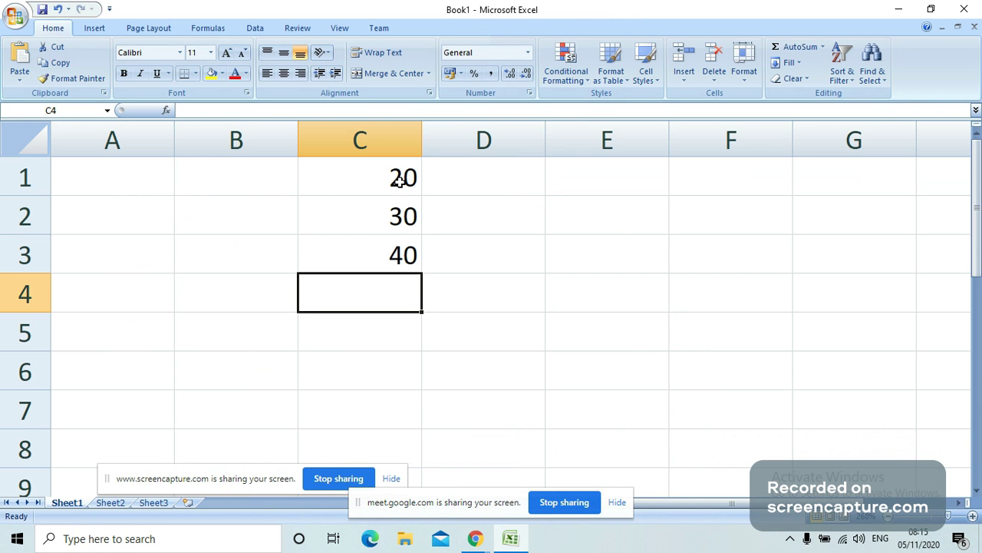
pyautogui.click(377, 165)
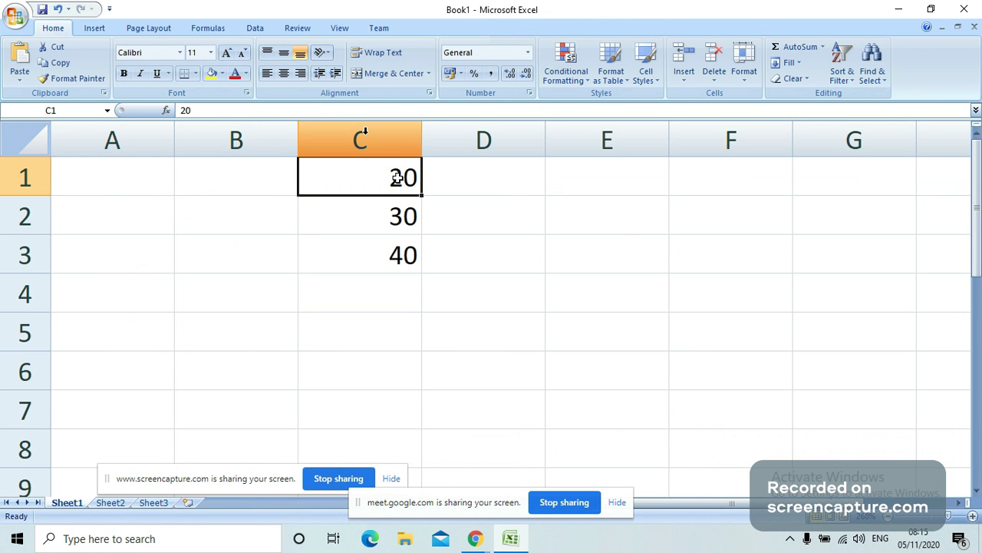
pyautogui.click(18, 183)
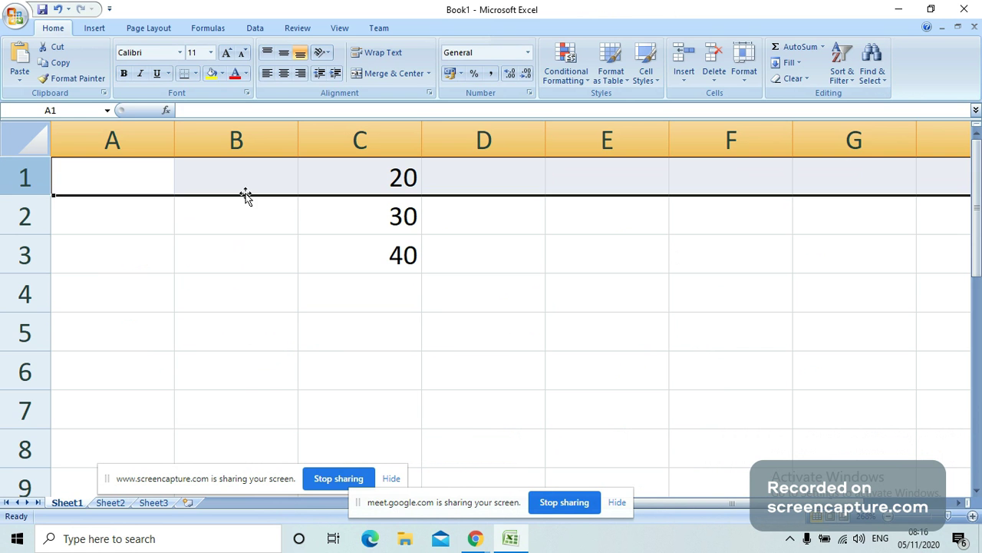
pyautogui.doubleClick(343, 177)
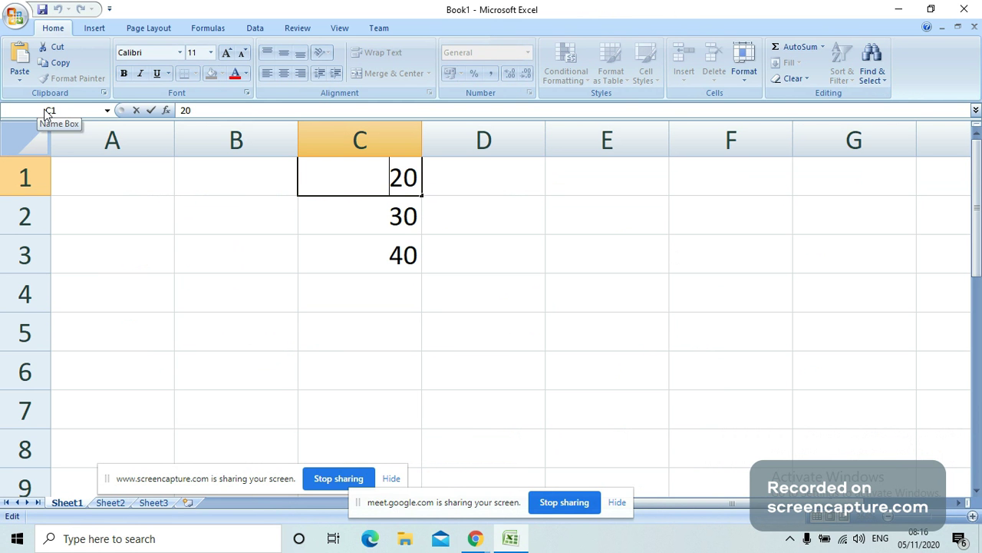
pyautogui.click(366, 181)
pyautogui.hotkey('ctrl', 'space')
pyautogui.press('Down')
pyautogui.press('Down')
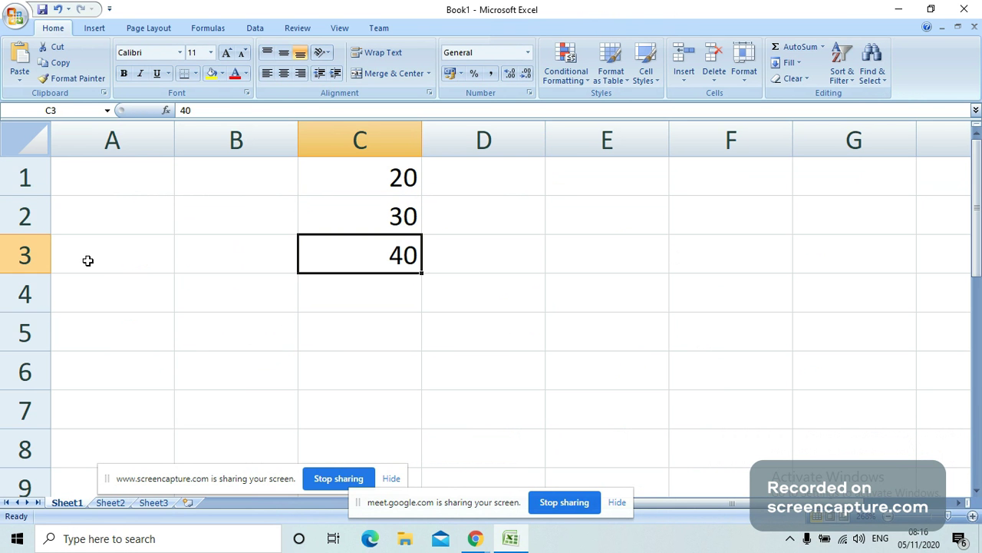
pyautogui.click(23, 259)
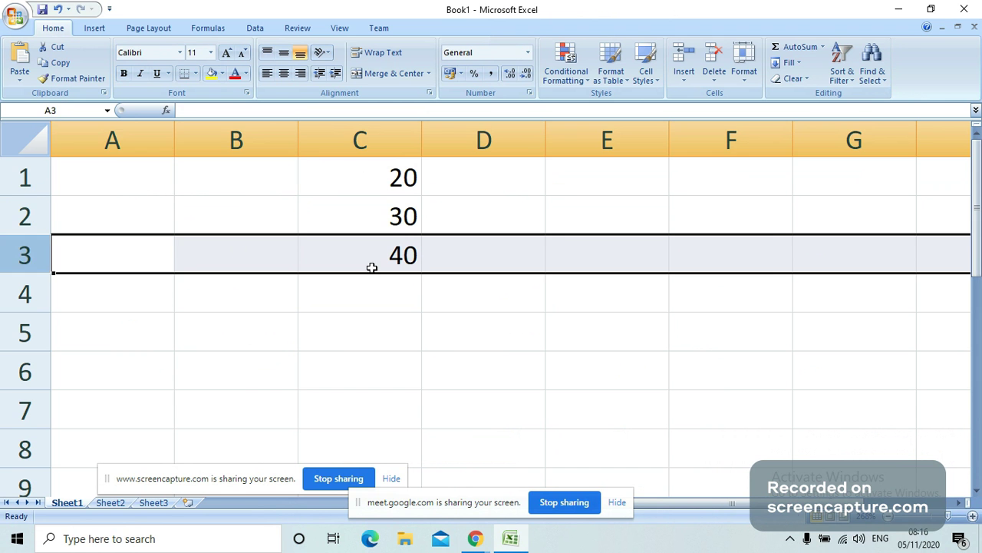
pyautogui.moveTo(370, 177); pyautogui.dragTo(370, 249)
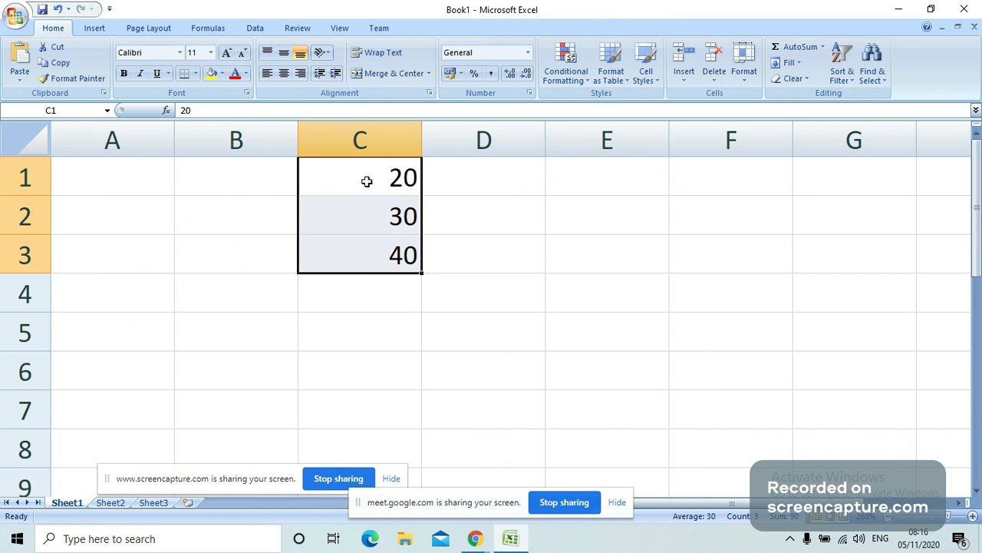
# Go through the values in cells C1, C2 and C3 one at a time and highlight them as one range
pyautogui.click(355, 282)
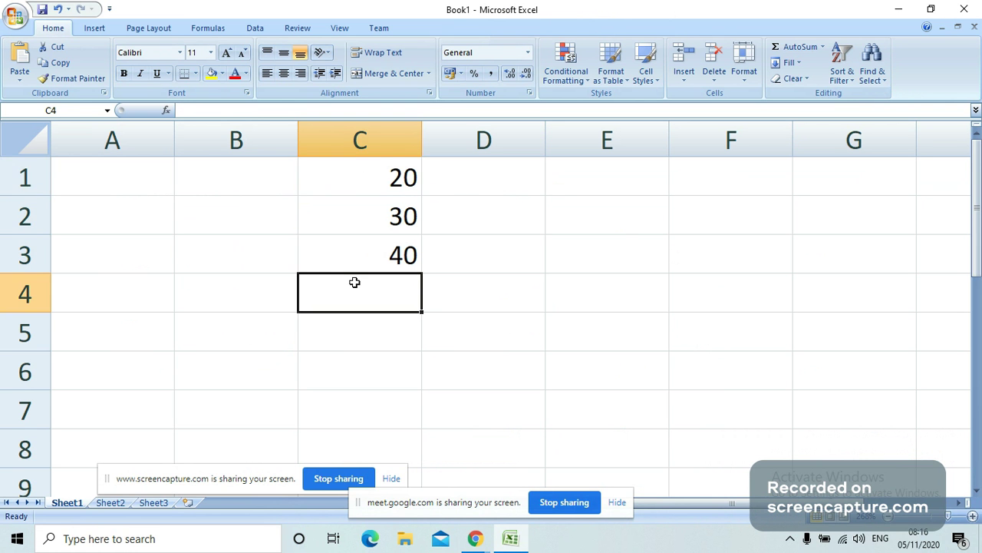
pyautogui.click(411, 184)
pyautogui.click(388, 217)
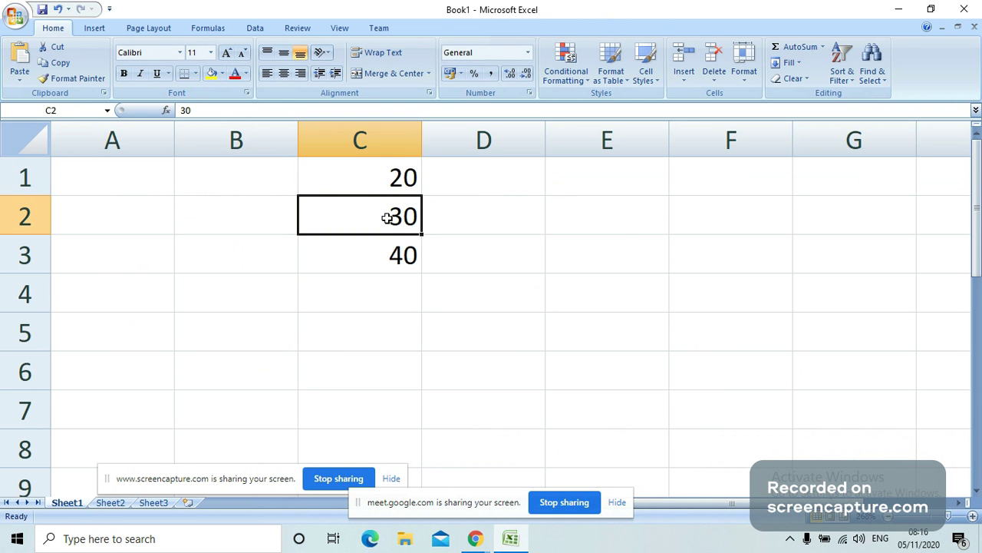
pyautogui.press('Down')
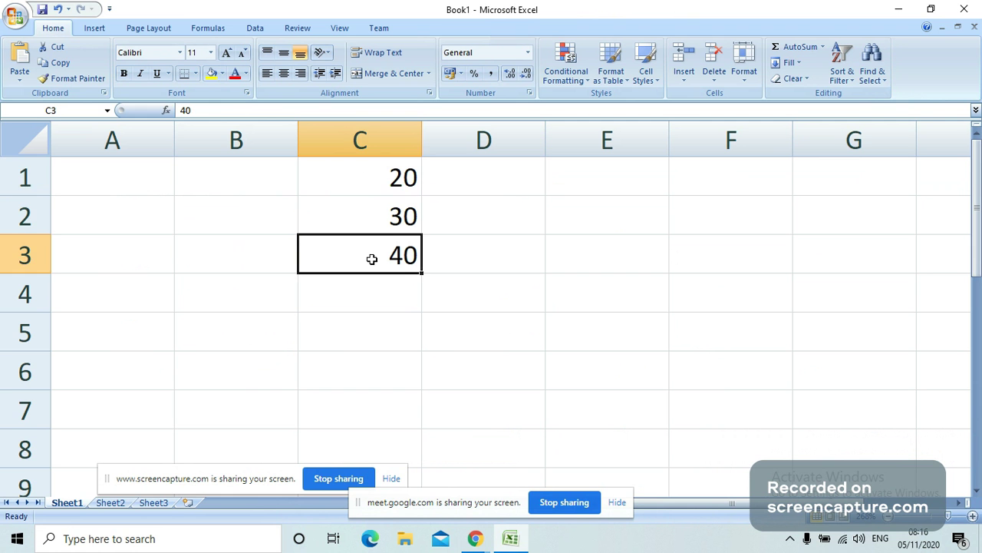
pyautogui.click(377, 175)
pyautogui.press('Down')
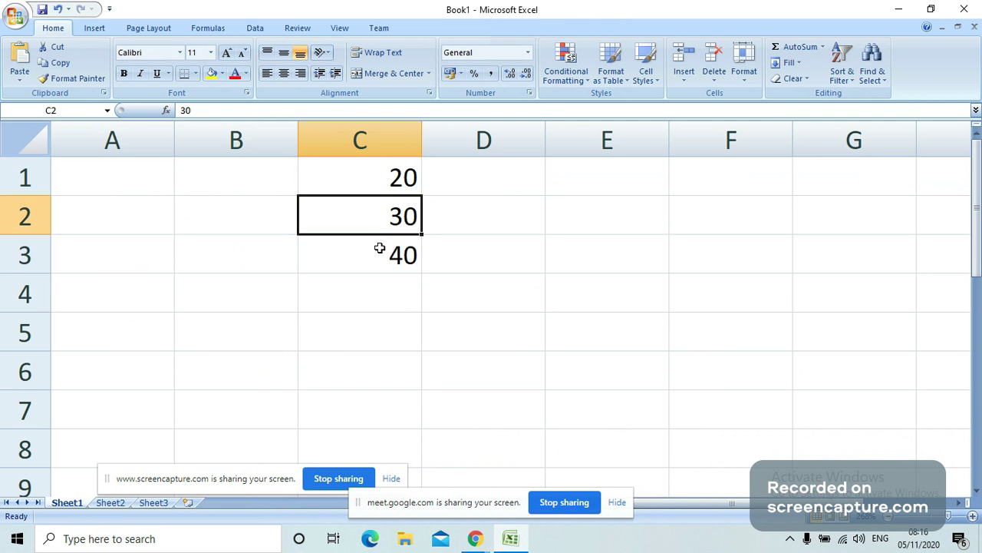
pyautogui.click(379, 248)
pyautogui.moveTo(357, 177); pyautogui.dragTo(358, 251)
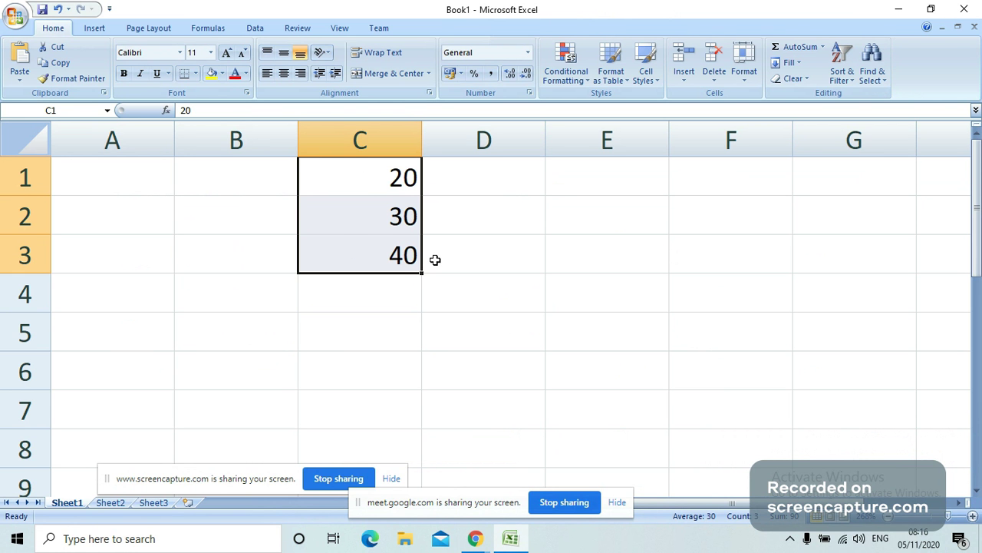
pyautogui.click(492, 261)
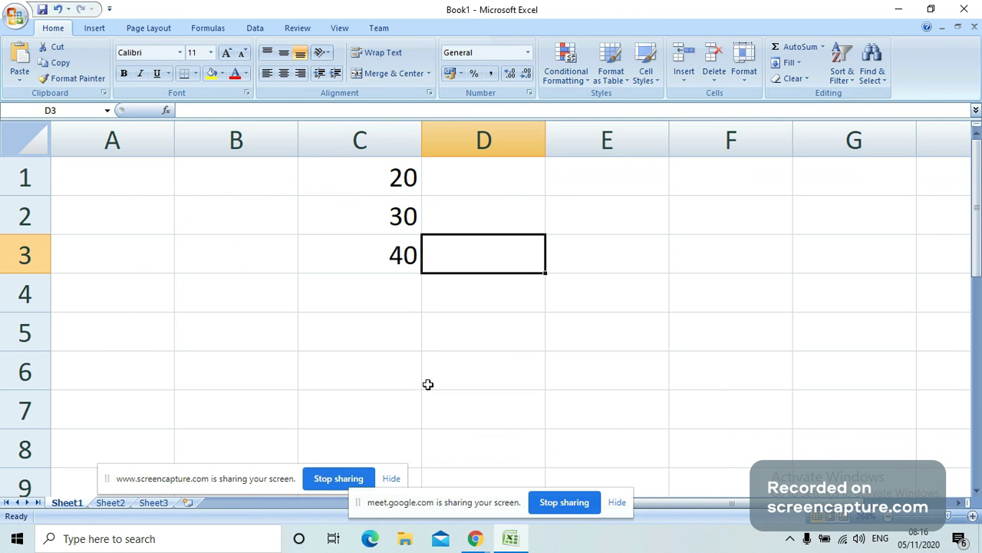
# Review the first and last cells of the range C1:C3 and highlight the span between them
pyautogui.click(397, 292)
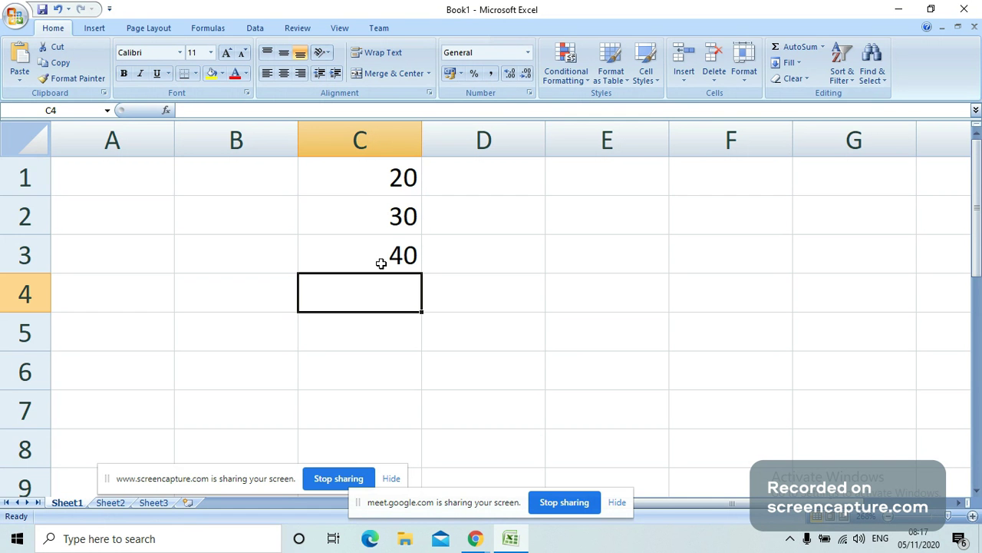
pyautogui.click(363, 186)
pyautogui.moveTo(362, 187); pyautogui.dragTo(354, 252)
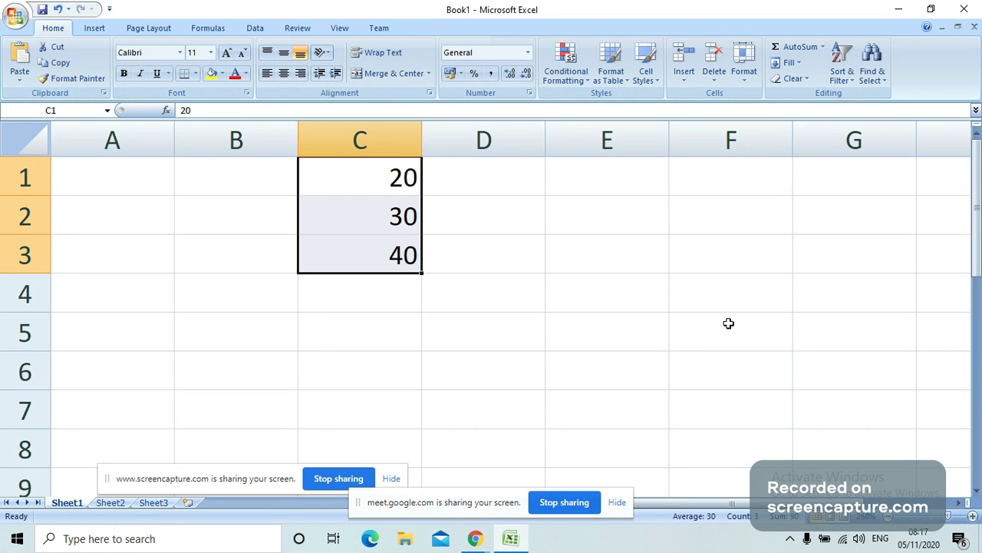
pyautogui.click(610, 355)
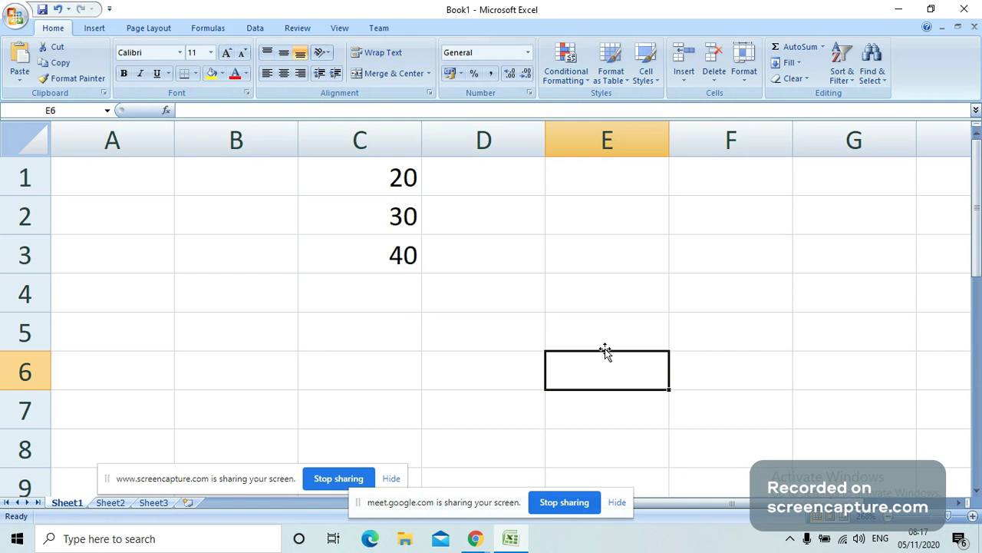
pyautogui.click(374, 181)
pyautogui.click(385, 247)
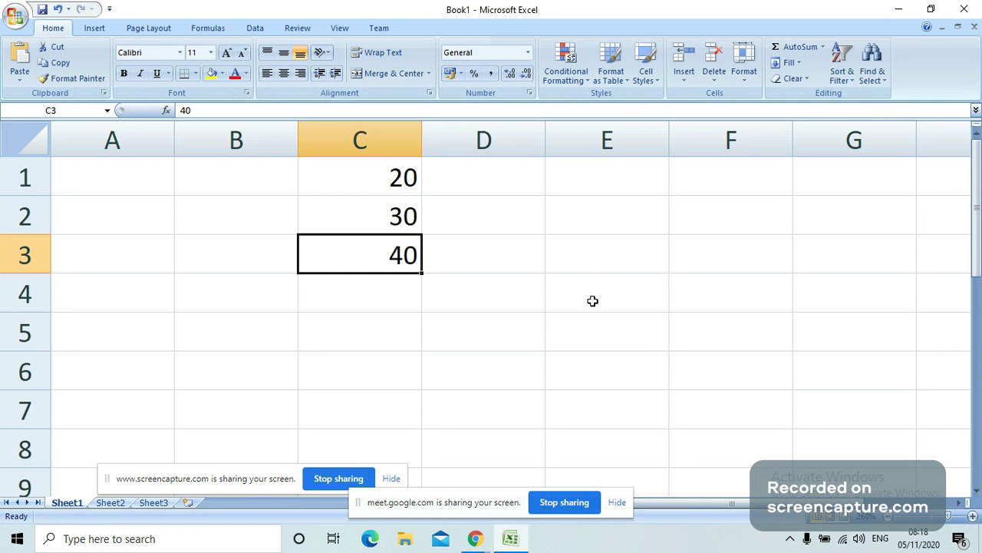
pyautogui.click(375, 174)
pyautogui.moveTo(375, 174); pyautogui.dragTo(376, 240)
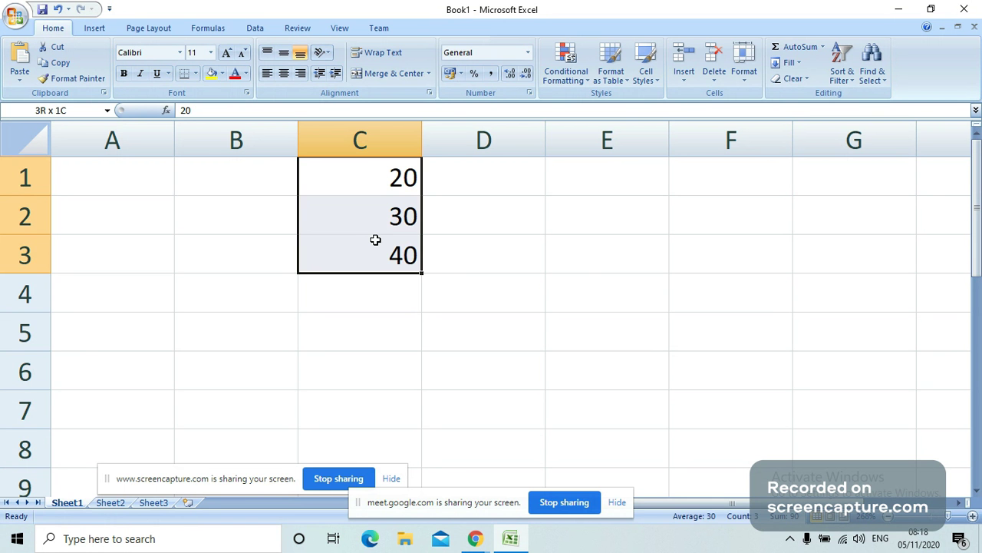
pyautogui.click(583, 292)
pyautogui.click(351, 256)
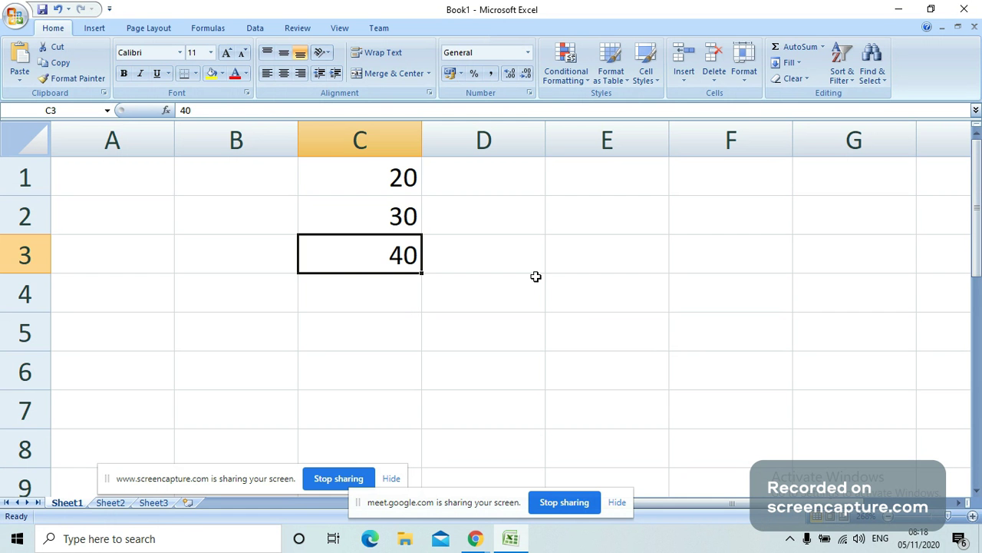
# Enter a MAX formula in cell C4 covering the range C1:C3
pyautogui.click(345, 292)
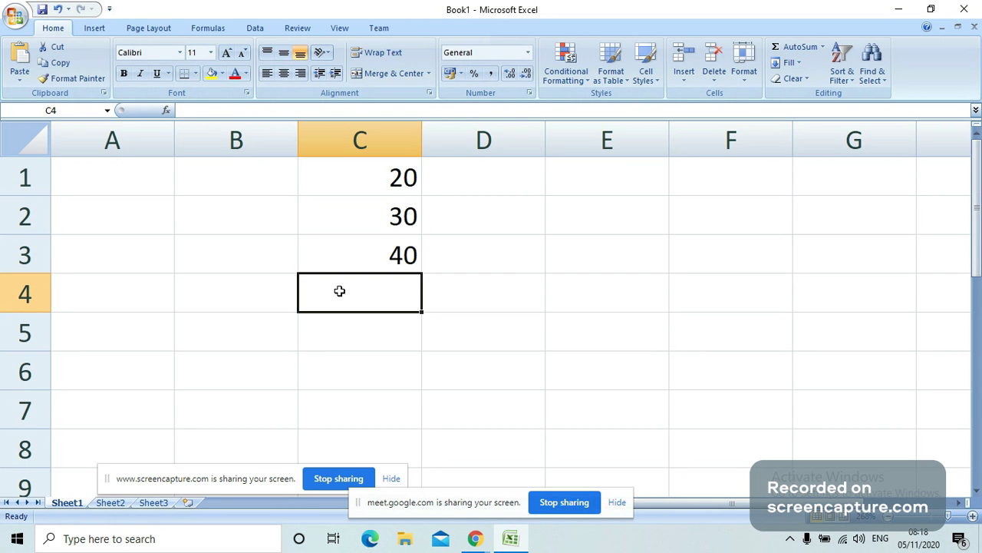
pyautogui.write('=')
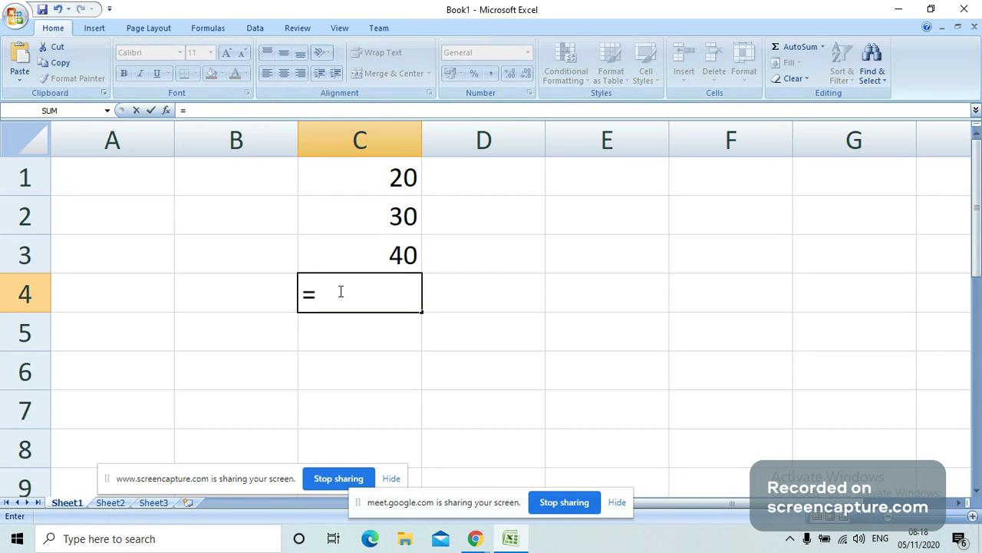
pyautogui.write('max')
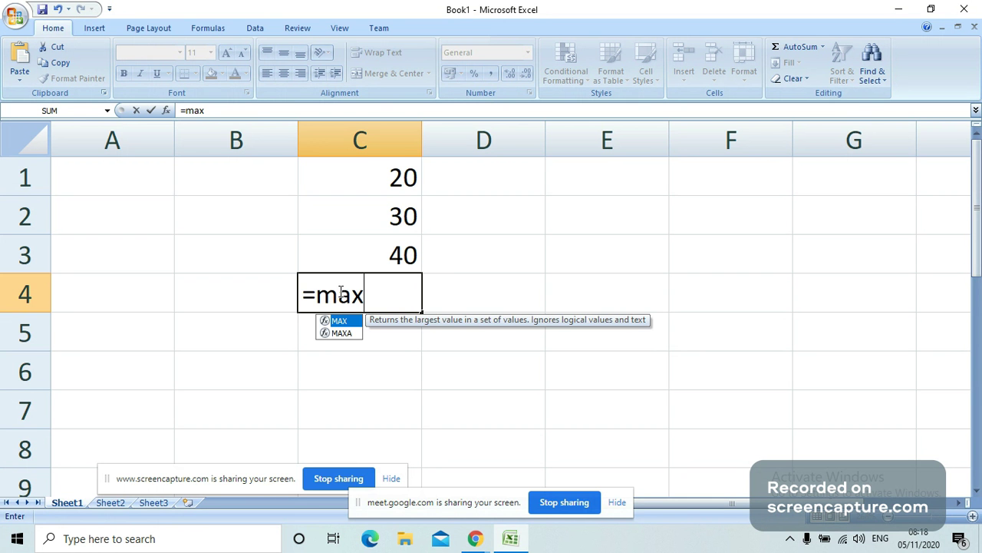
pyautogui.write('(')
pyautogui.click(371, 167)
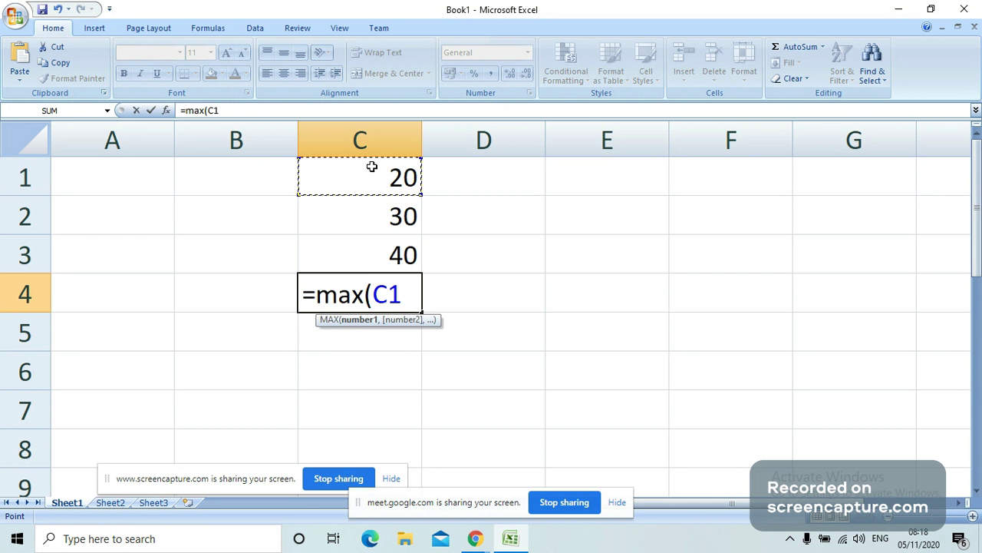
pyautogui.moveTo(372, 167); pyautogui.dragTo(372, 241)
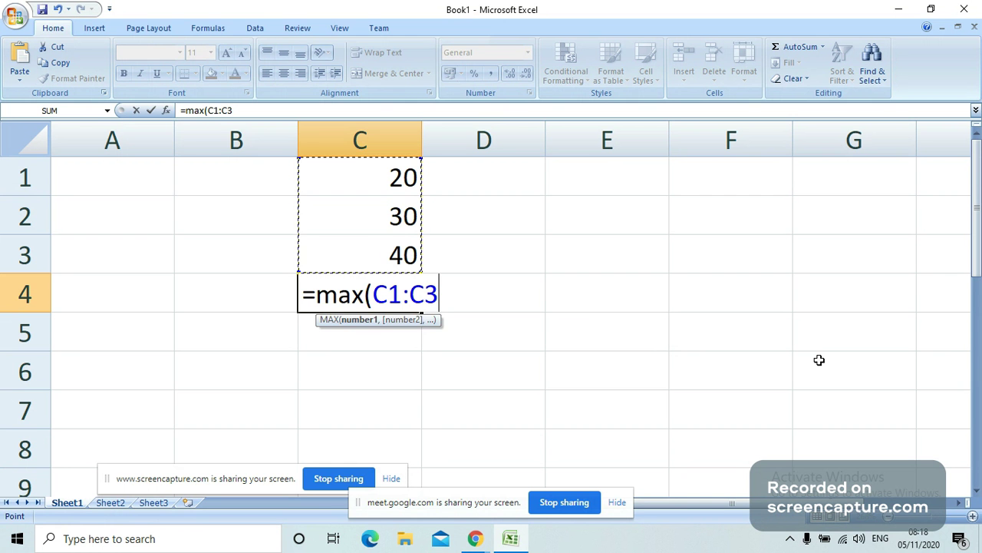
pyautogui.write(')')
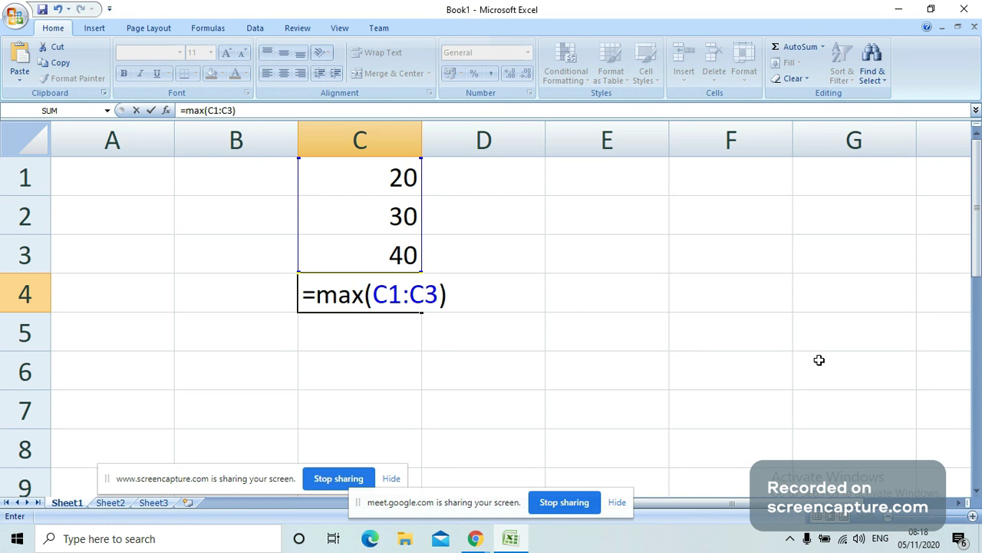
pyautogui.press('Return')
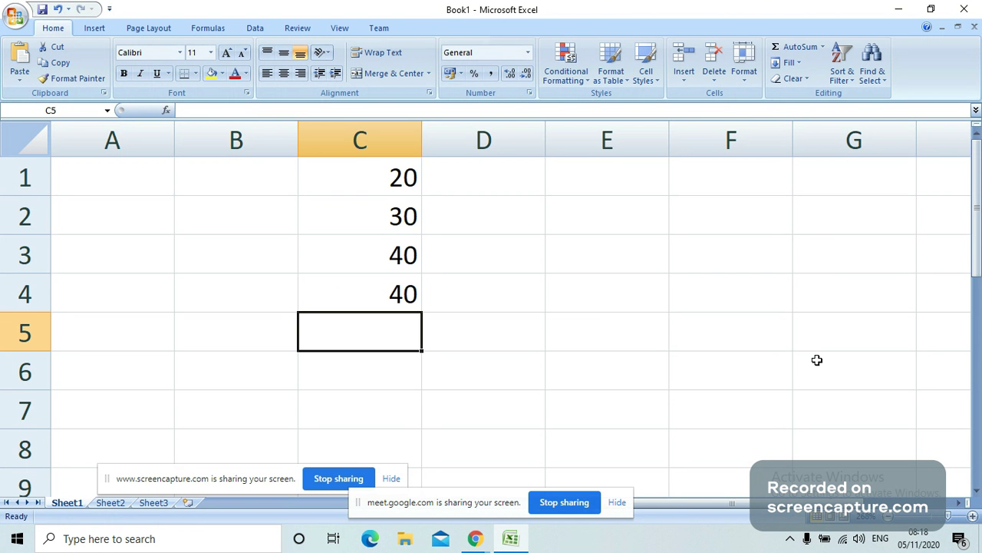
# Inspect the MAX formula in cell C4 and clear it from the cell
pyautogui.click(332, 291)
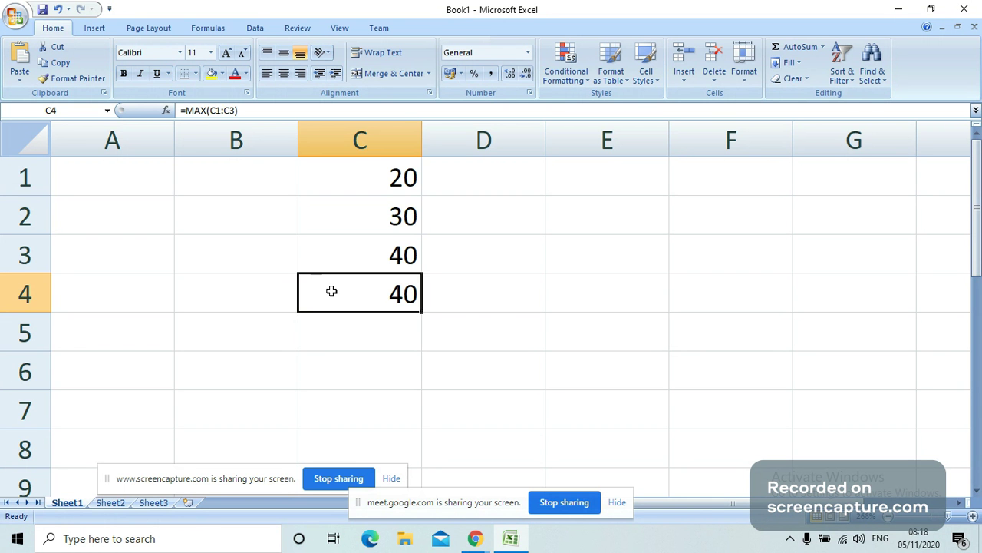
pyautogui.press('Delete')
pyautogui.click(504, 371)
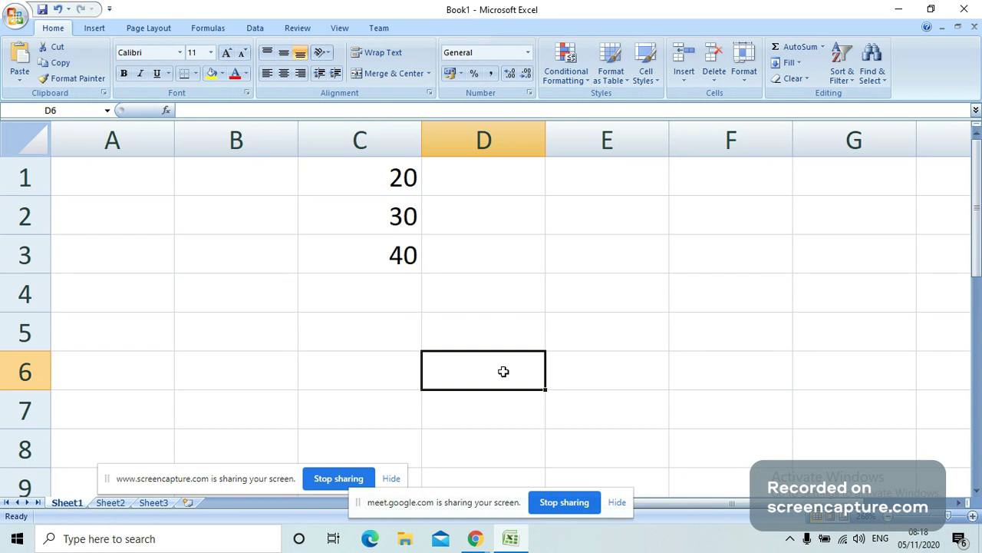
# Enter a MIN formula in cell C4 covering the range C1:C3
pyautogui.click(406, 176)
pyautogui.moveTo(405, 176); pyautogui.dragTo(411, 249)
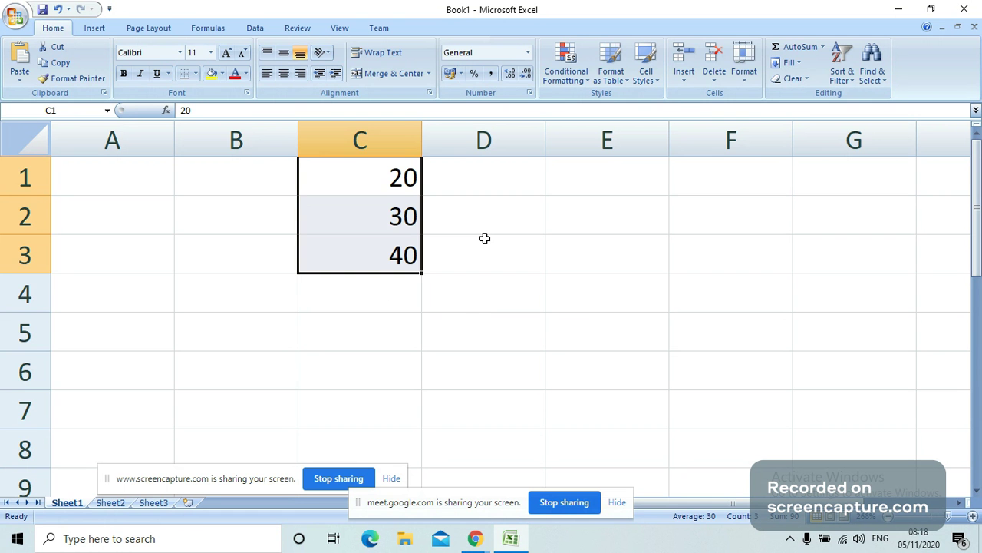
pyautogui.click(377, 292)
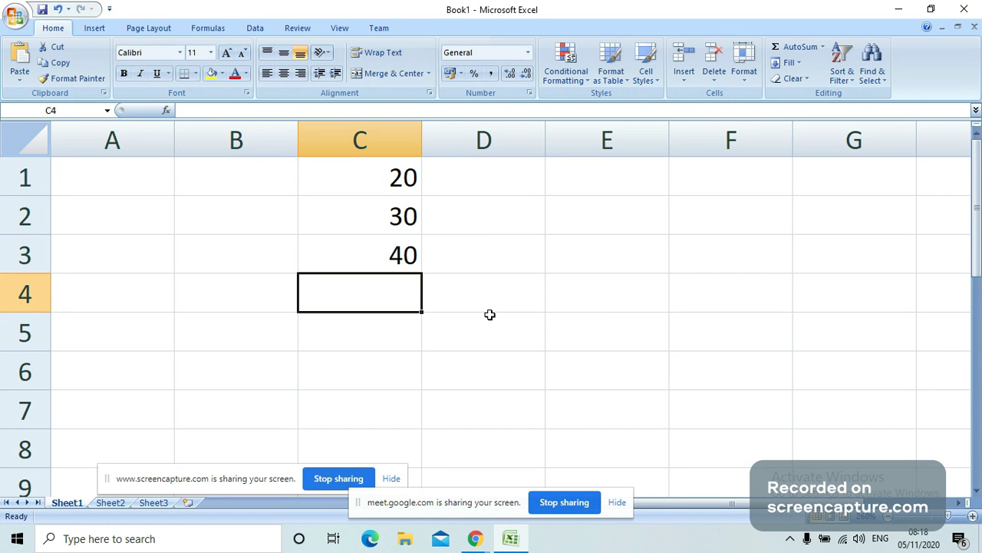
pyautogui.write('=min')
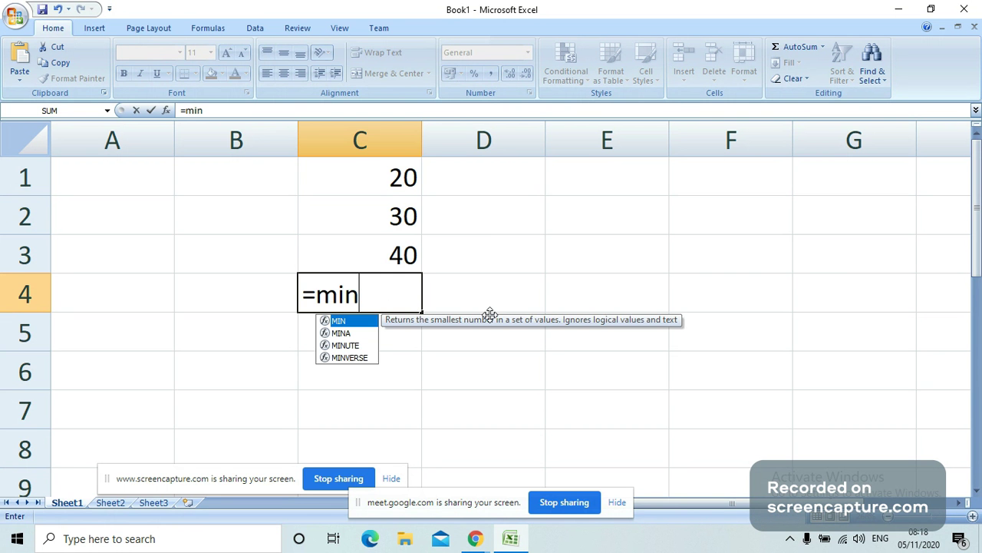
pyautogui.write('(')
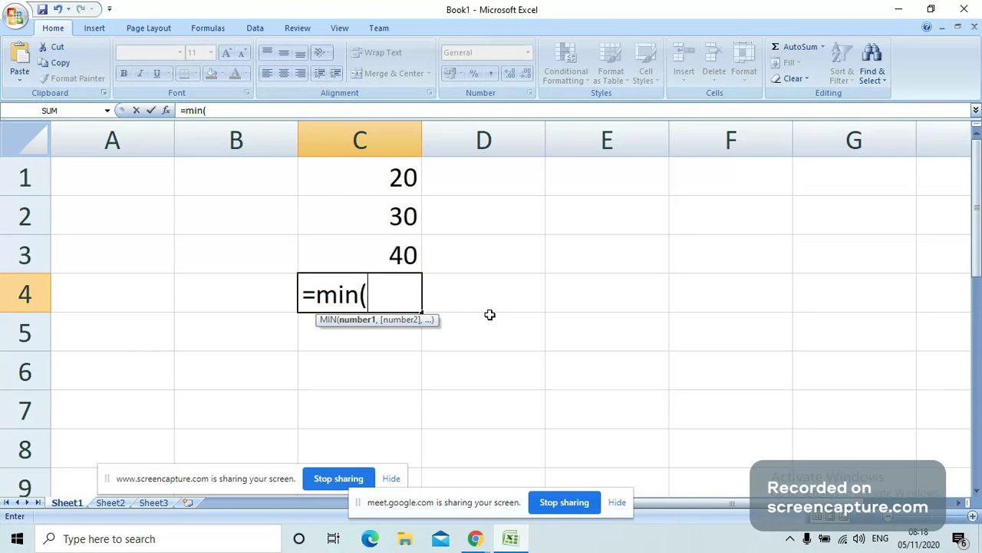
pyautogui.moveTo(393, 178); pyautogui.dragTo(382, 242)
pyautogui.write(')')
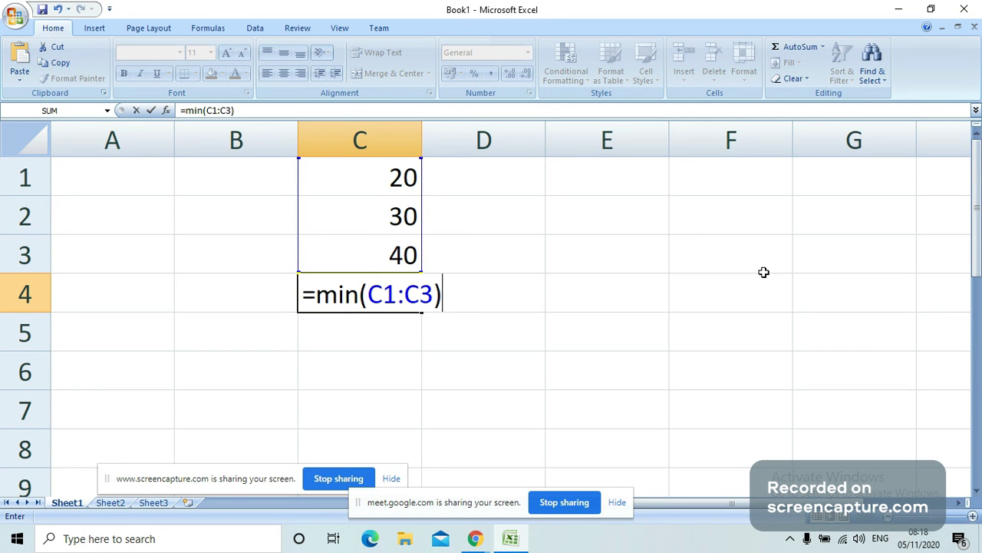
pyautogui.press('Return')
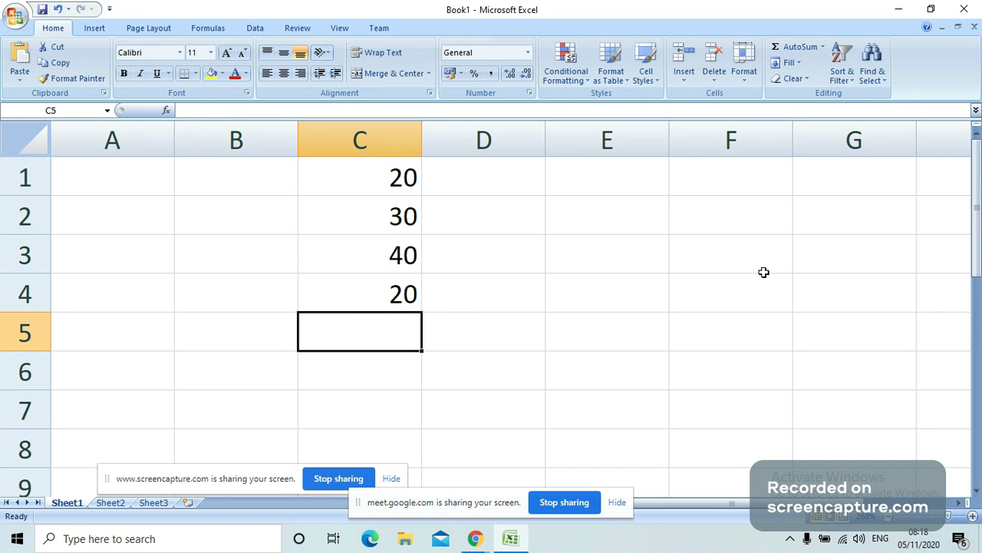
# Compare the source values in C1:C3 with the MIN formula in cell C4
pyautogui.moveTo(393, 176); pyautogui.dragTo(401, 240)
pyautogui.click(407, 183)
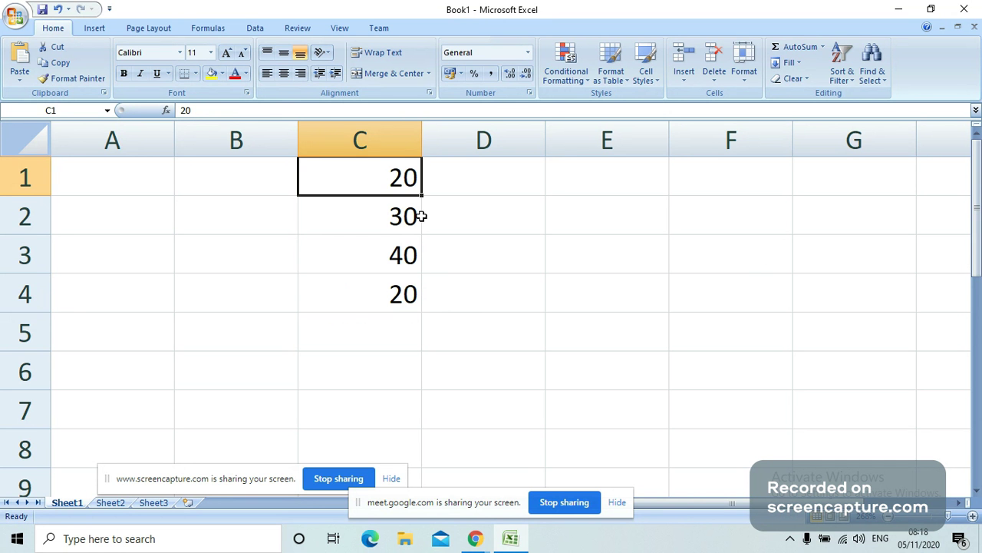
pyautogui.click(407, 296)
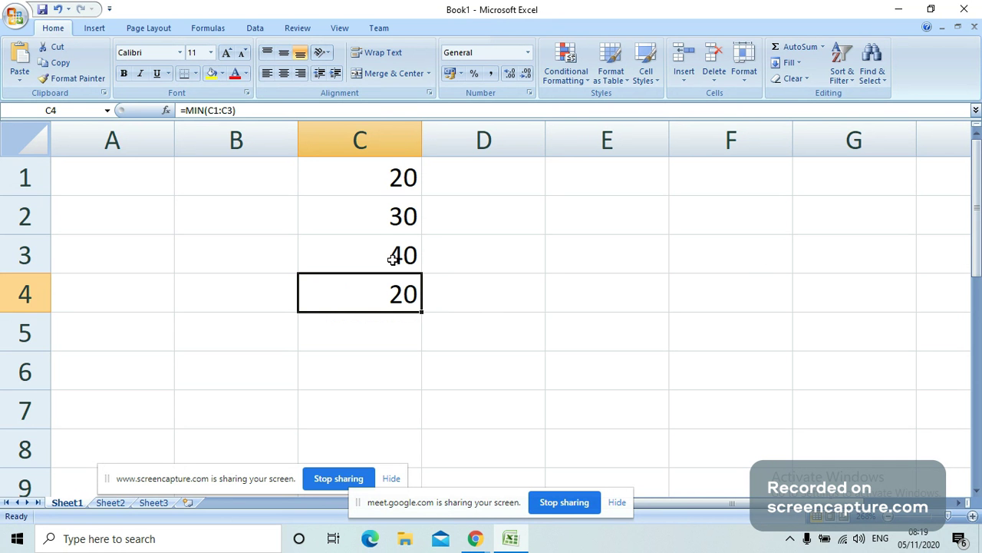
pyautogui.click(529, 304)
pyautogui.press('Left')
# Switch to the GCFGlobal tutorial in Chrome and read through the basic function steps and the AutoSum section
pyautogui.click(473, 539)
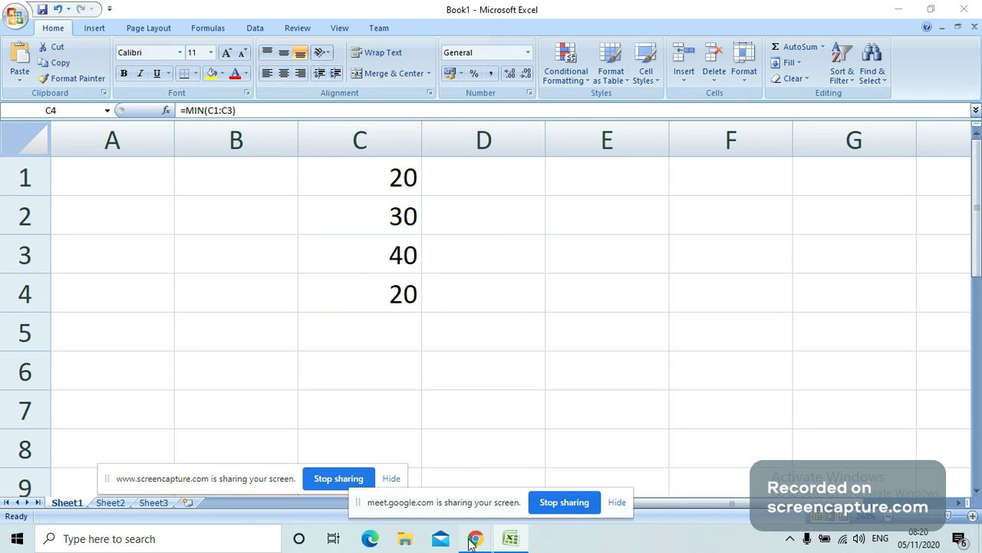
pyautogui.click(283, 455)
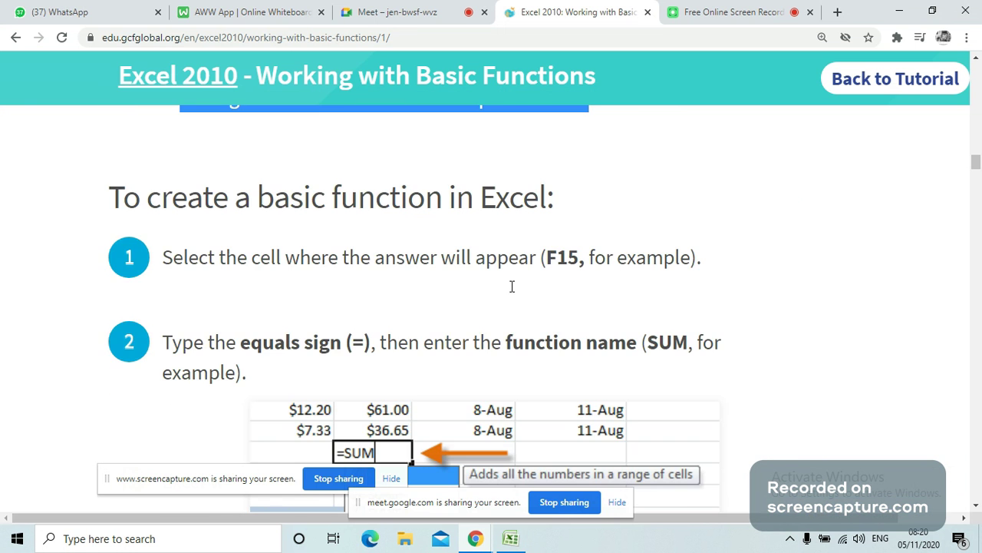
pyautogui.scroll(-8, 507, 296)
pyautogui.scroll(-2, 499, 305)
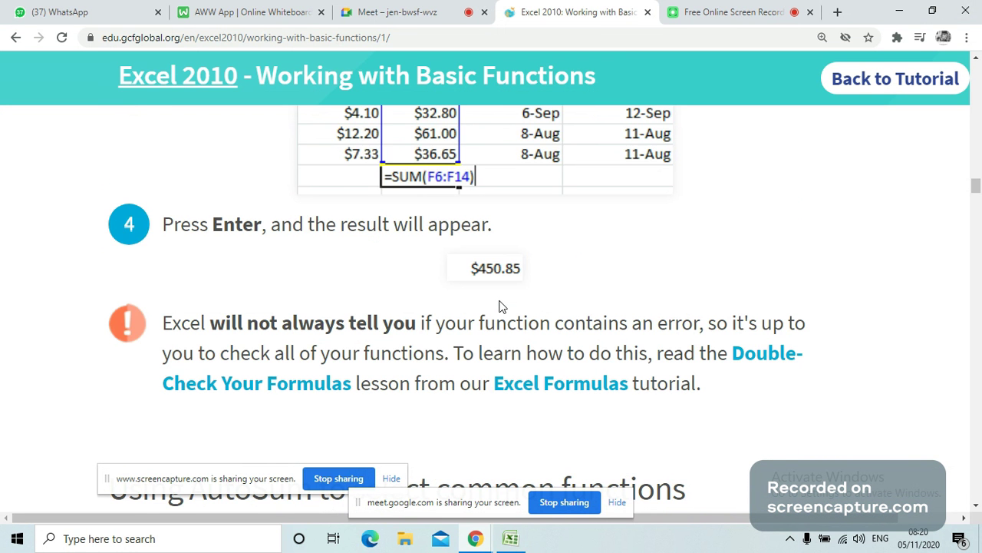
pyautogui.scroll(-2, 499, 306)
pyautogui.scroll(-3, 500, 308)
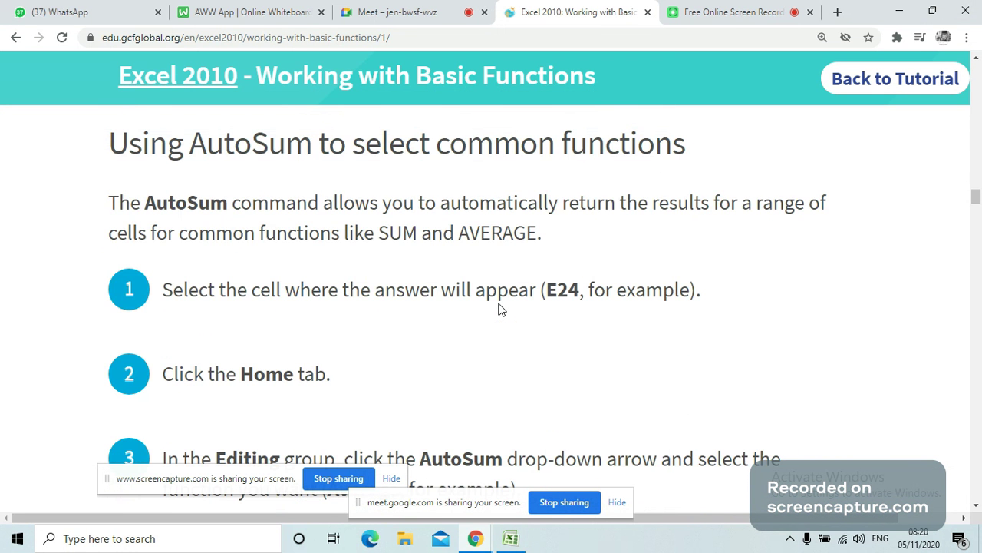
pyautogui.scroll(-4, 499, 308)
pyautogui.scroll(-5, 498, 309)
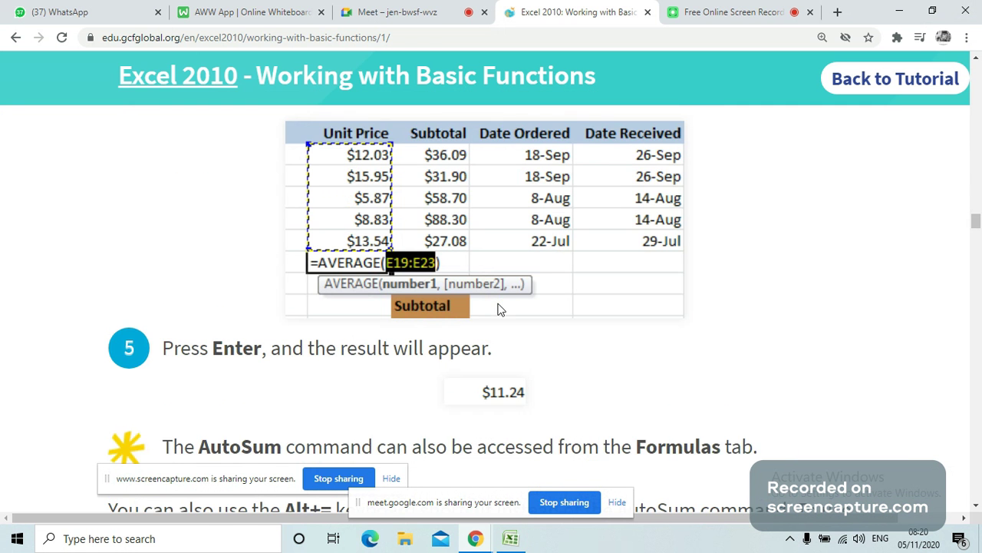
pyautogui.scroll(-1, 499, 310)
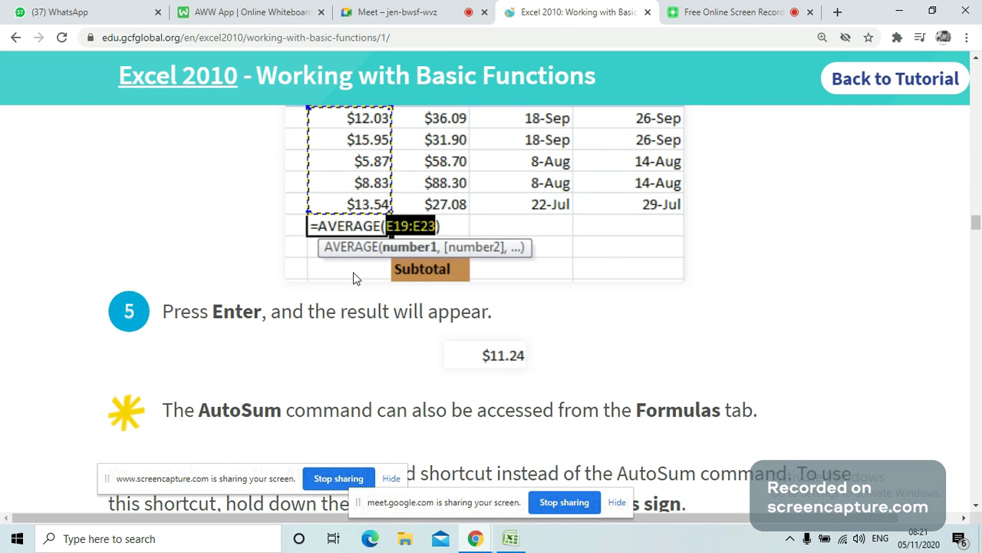
# Read on in the tutorial to the Function Library section and its instructions for choosing a Date & Time function
pyautogui.scroll(-4, 356, 278)
pyautogui.scroll(-5, 355, 263)
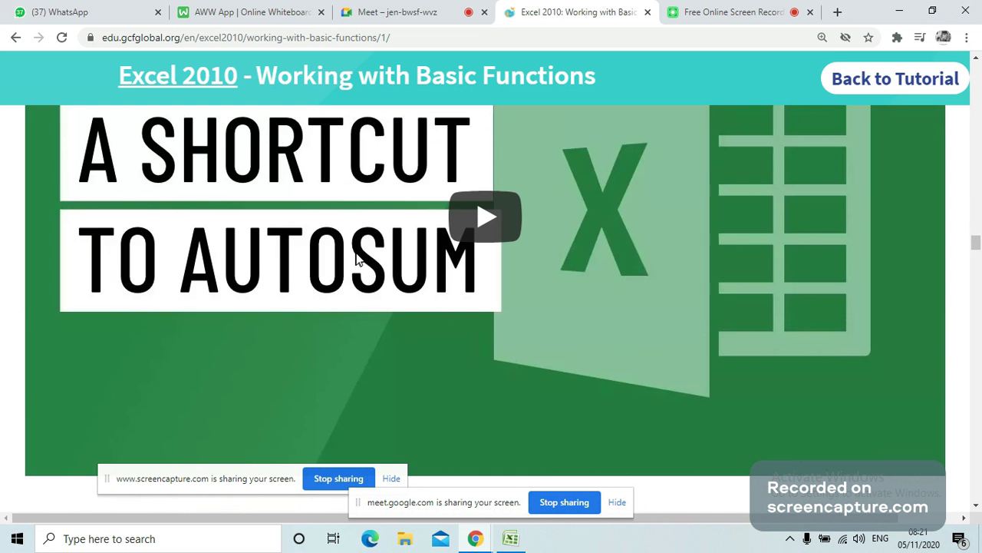
pyautogui.scroll(-5, 355, 260)
pyautogui.scroll(-4, 400, 257)
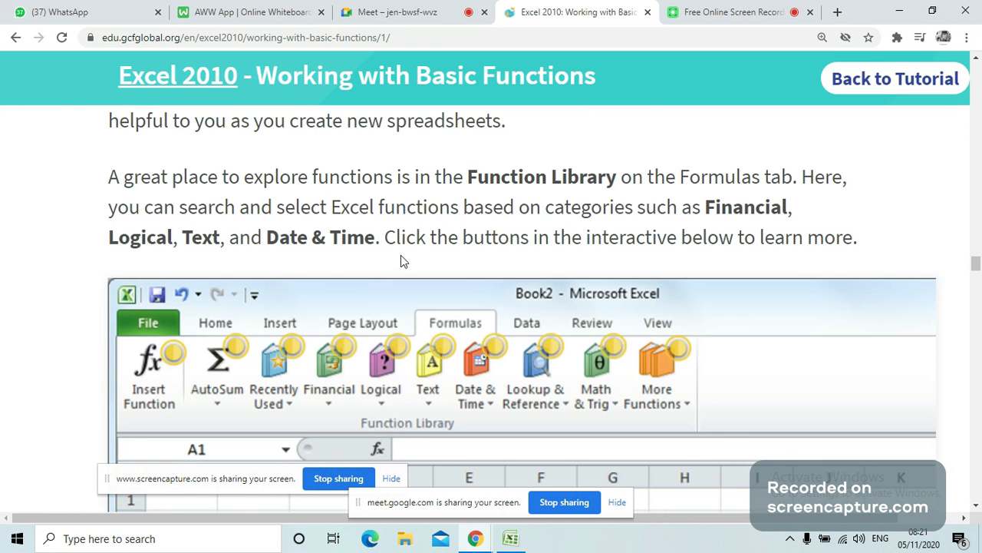
pyautogui.scroll(-5, 402, 261)
pyautogui.scroll(-4, 402, 261)
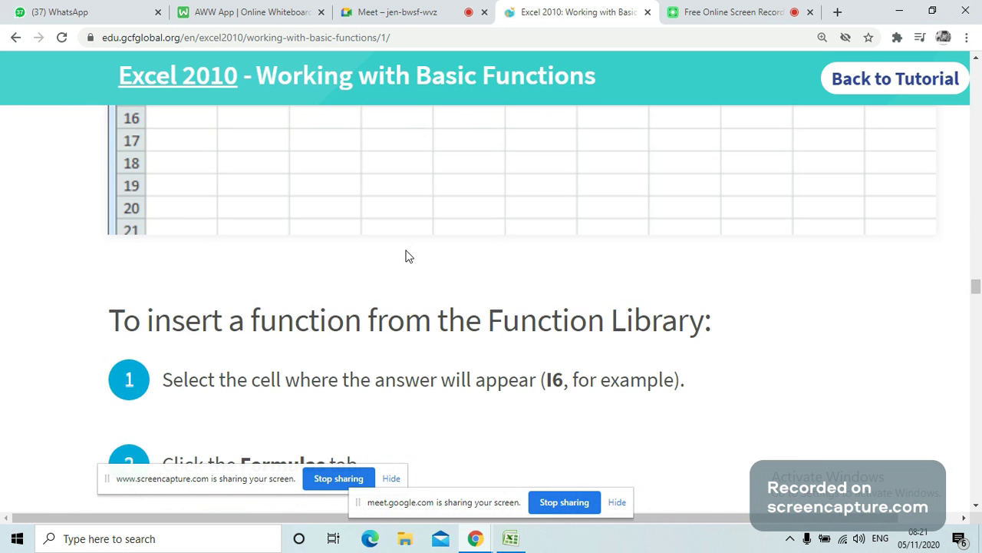
pyautogui.scroll(-4, 408, 256)
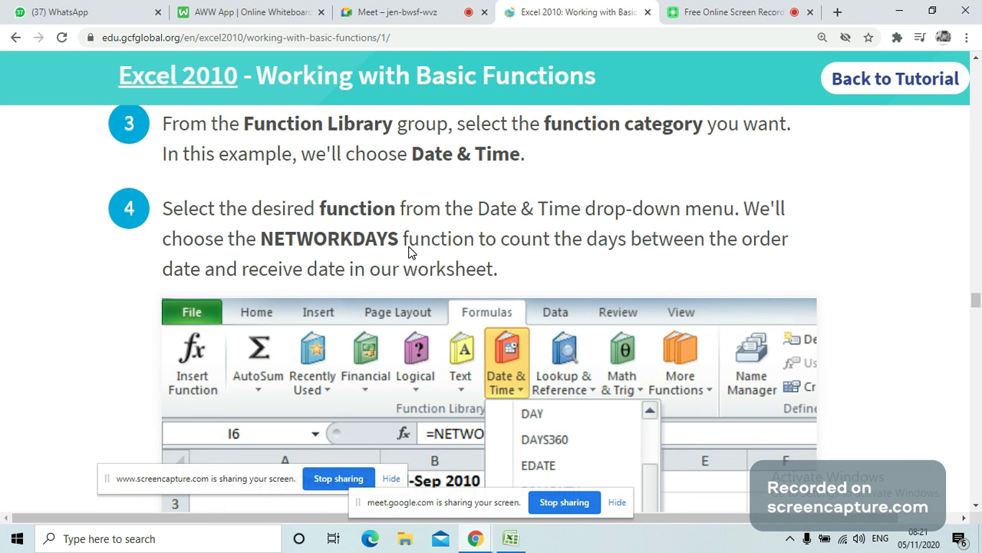
pyautogui.scroll(-1, 409, 253)
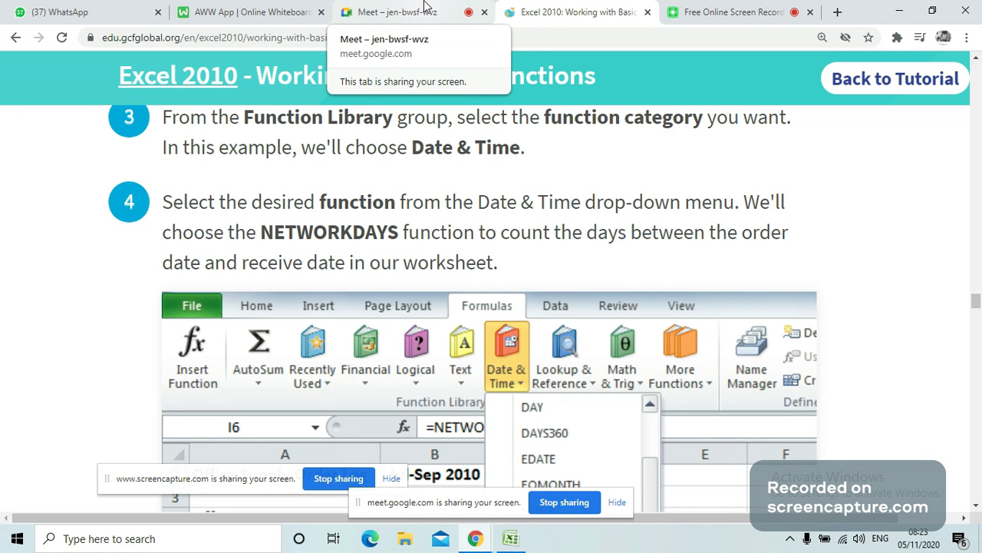
# Switch to the Excel workbook and enter the formula =NOW() in cell E1
pyautogui.click(510, 539)
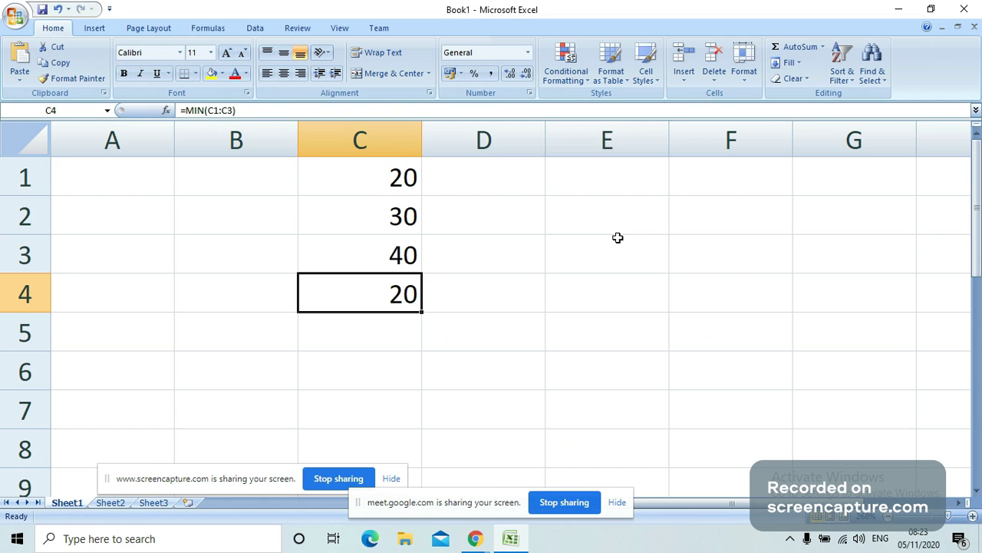
pyautogui.click(622, 182)
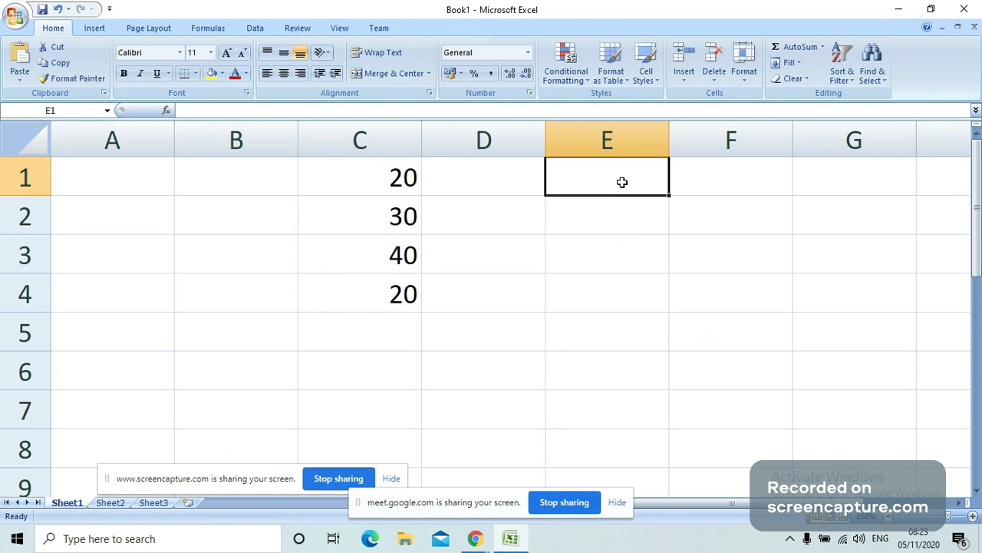
pyautogui.write('=')
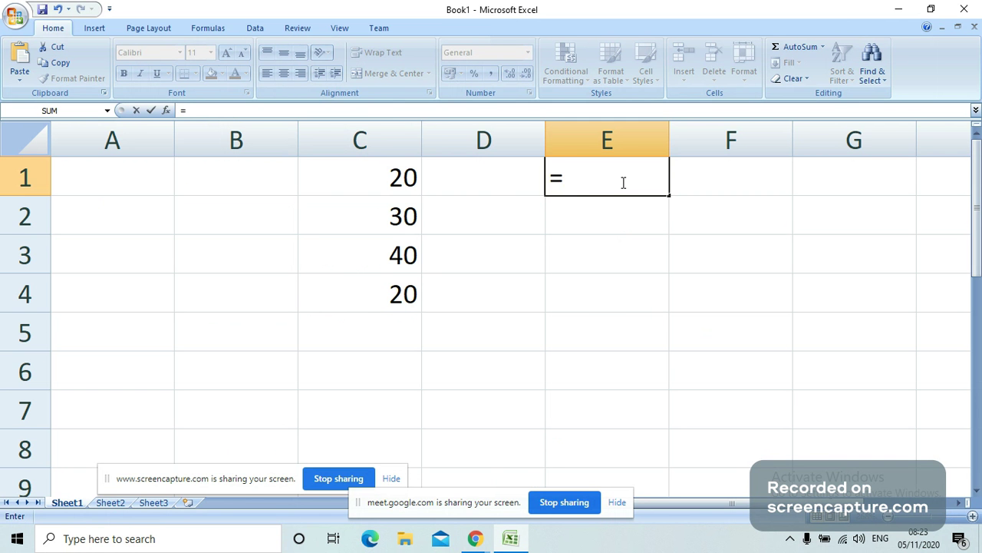
pyautogui.write('npw')
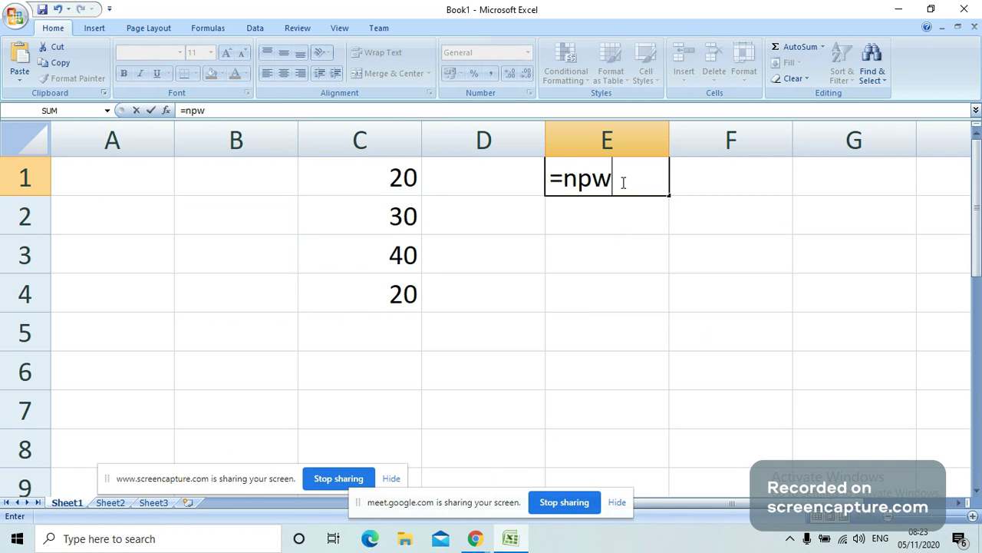
pyautogui.press('BackSpace')
pyautogui.press('BackSpace')
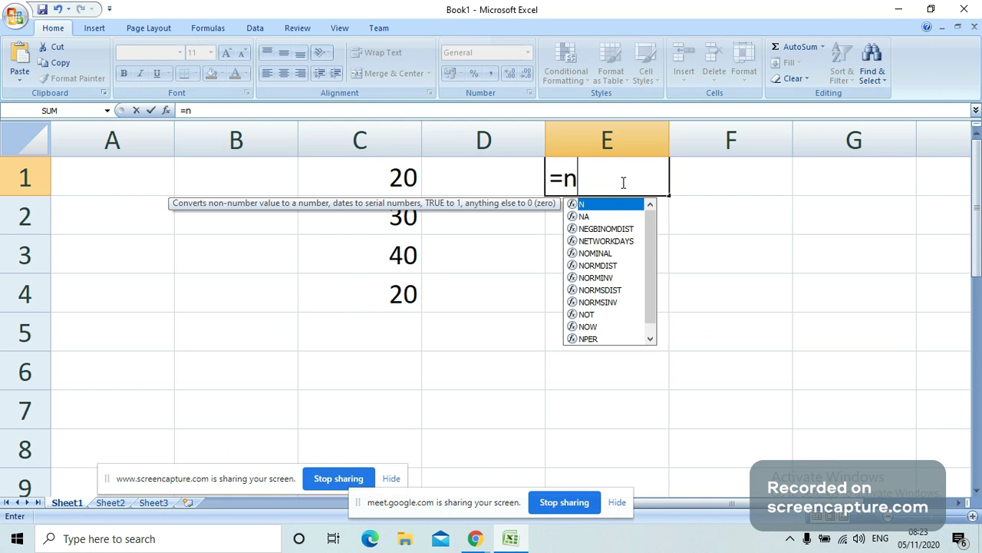
pyautogui.write('ow')
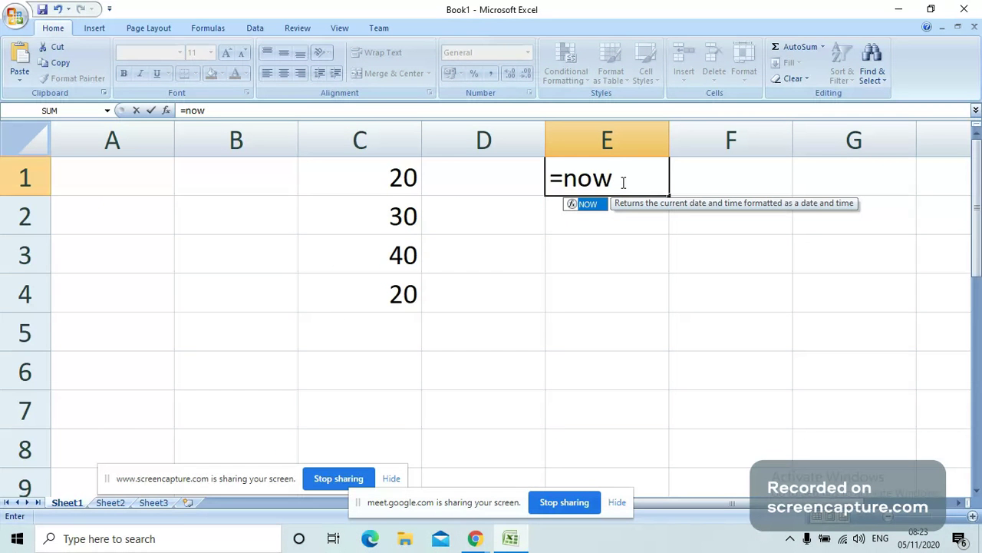
pyautogui.write('()')
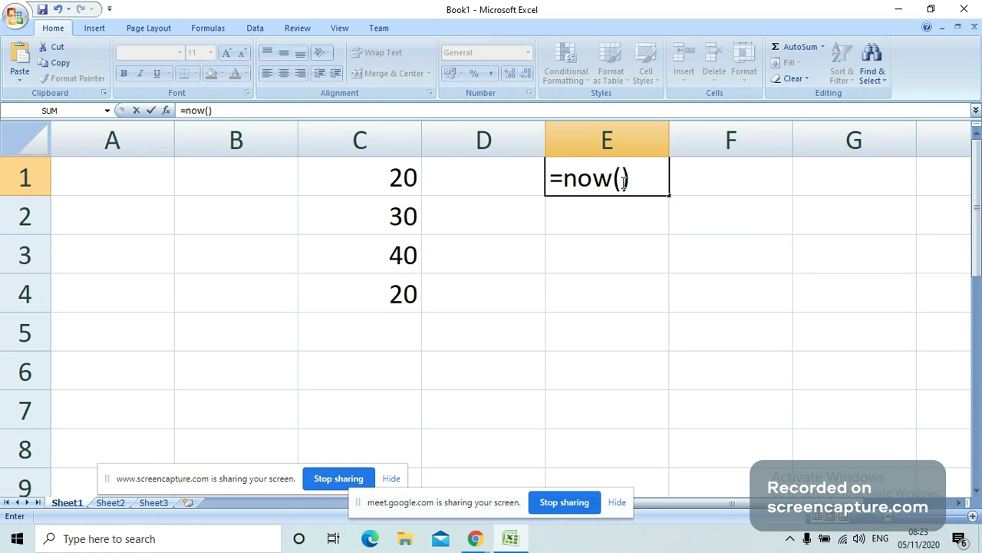
pyautogui.press('Return')
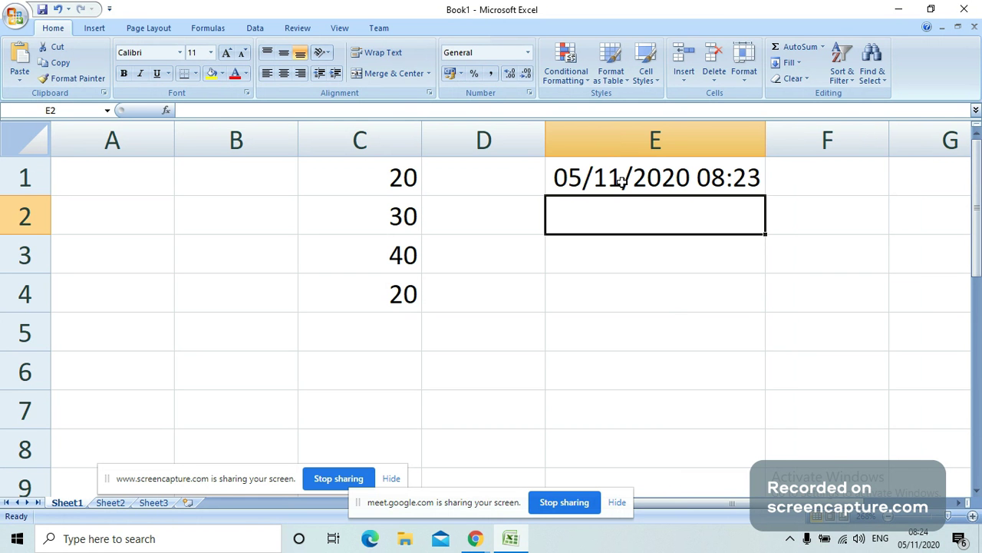
# Switch back to the tutorial in Chrome and examine the NETWORKDAYS example and the Insert Function instructions for COUNTA
pyautogui.click(475, 540)
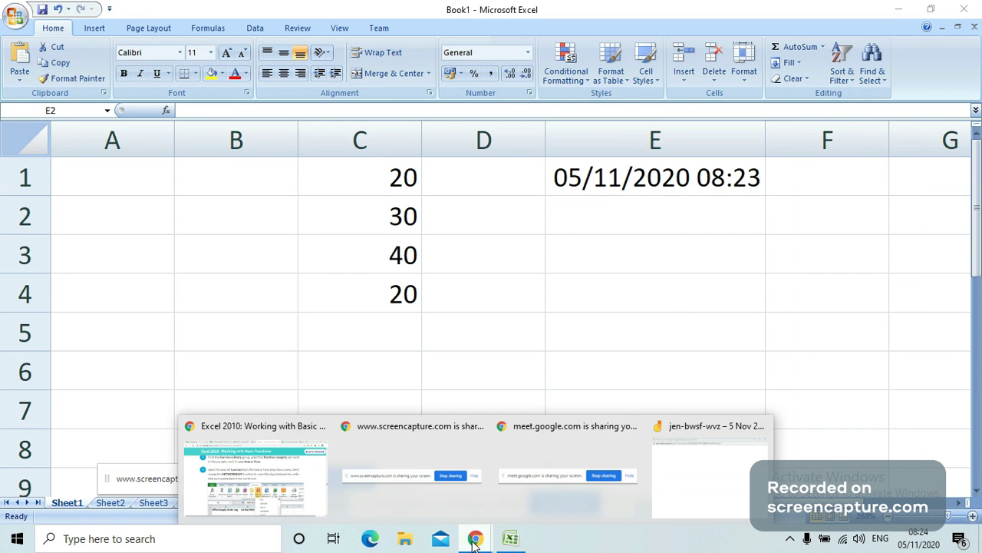
pyautogui.click(250, 431)
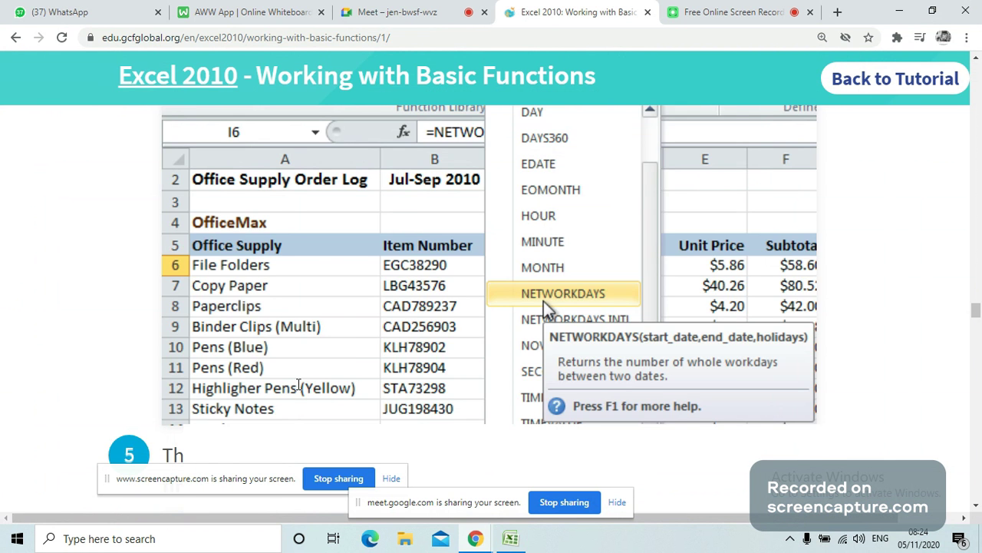
pyautogui.scroll(-5, 298, 386)
pyautogui.scroll(-5, 297, 386)
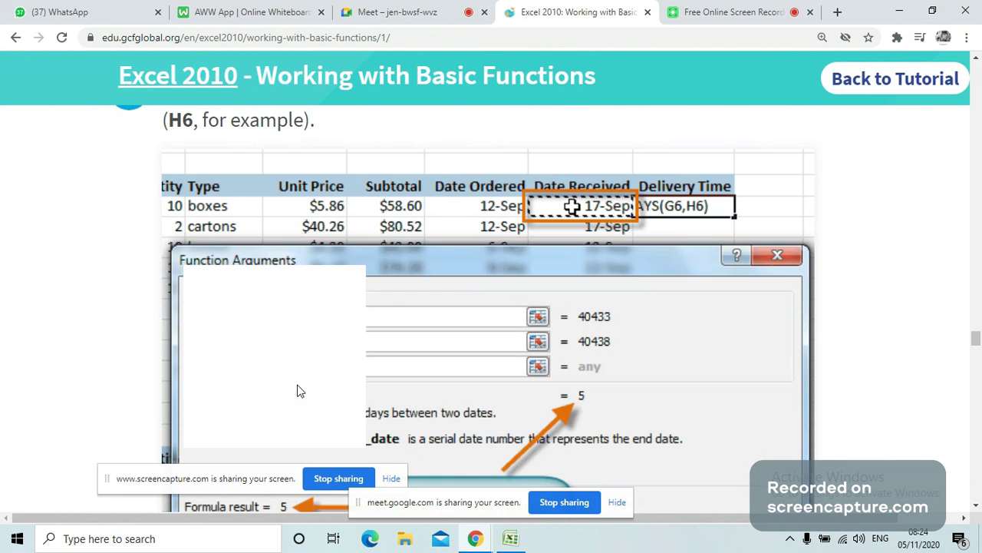
pyautogui.scroll(-5, 299, 390)
pyautogui.scroll(-4, 299, 390)
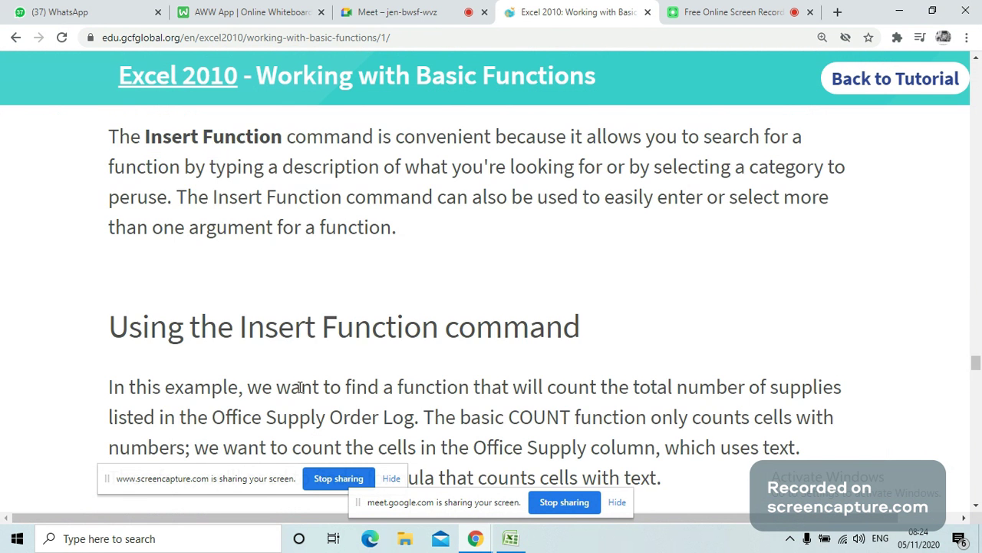
pyautogui.scroll(-5, 300, 387)
pyautogui.scroll(-5, 308, 380)
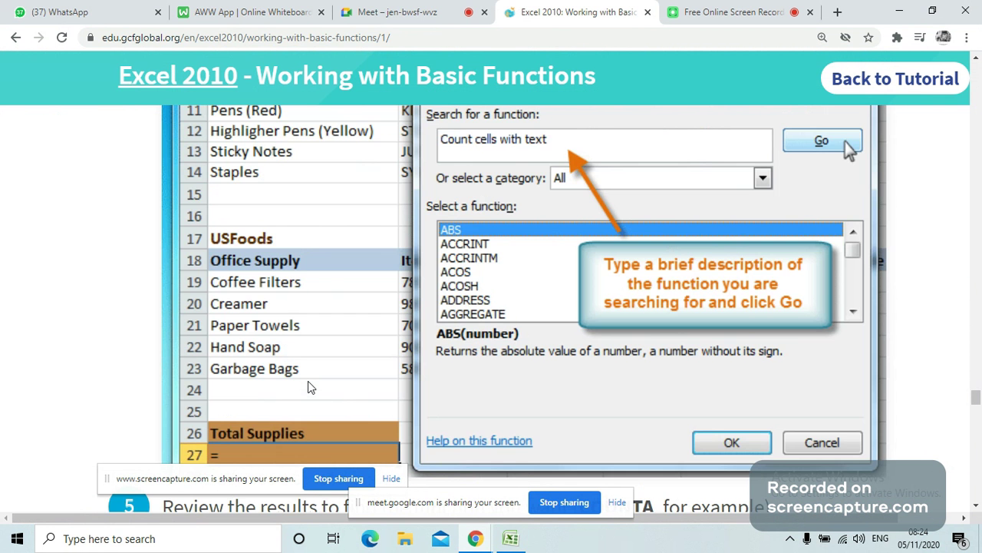
pyautogui.scroll(-3, 307, 381)
pyautogui.scroll(-5, 307, 380)
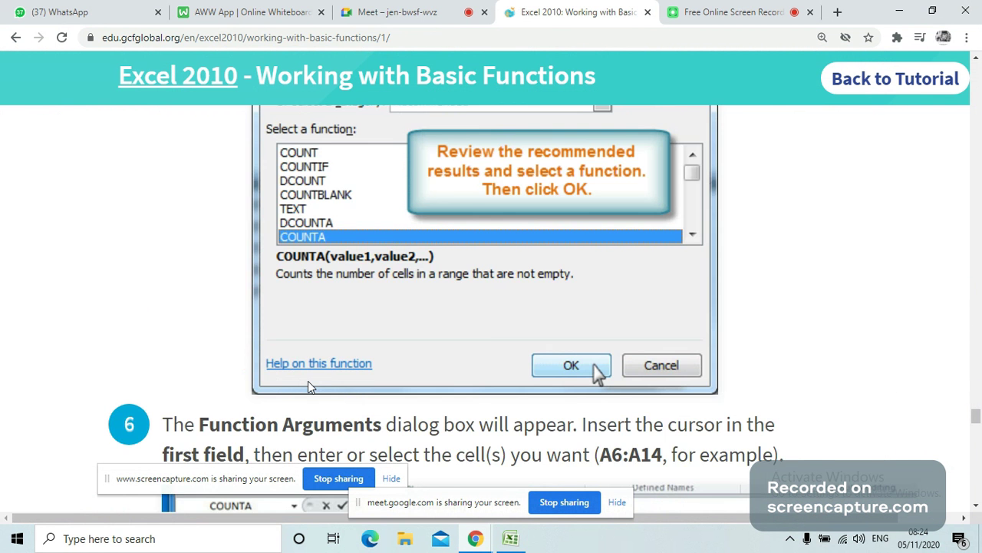
pyautogui.scroll(-5, 308, 380)
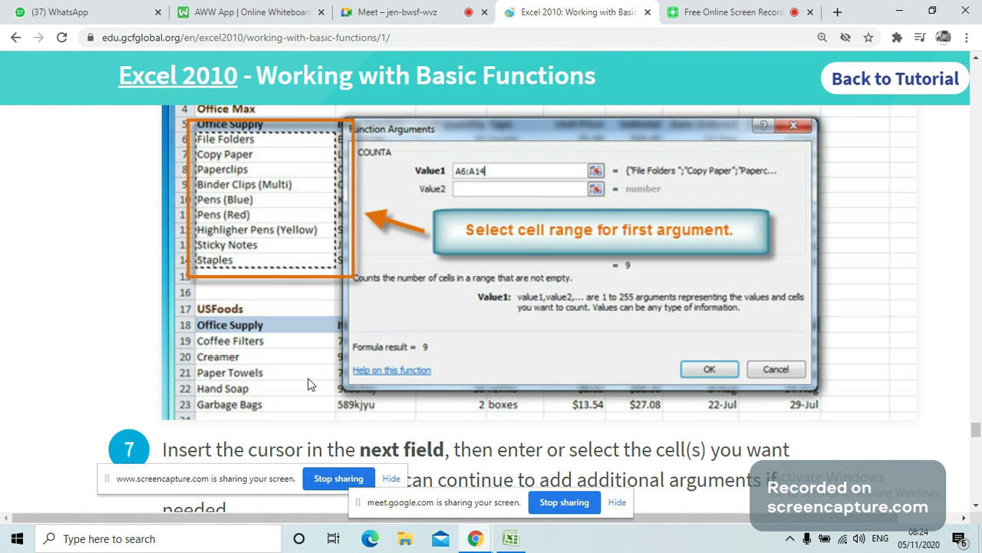
pyautogui.scroll(-4, 311, 366)
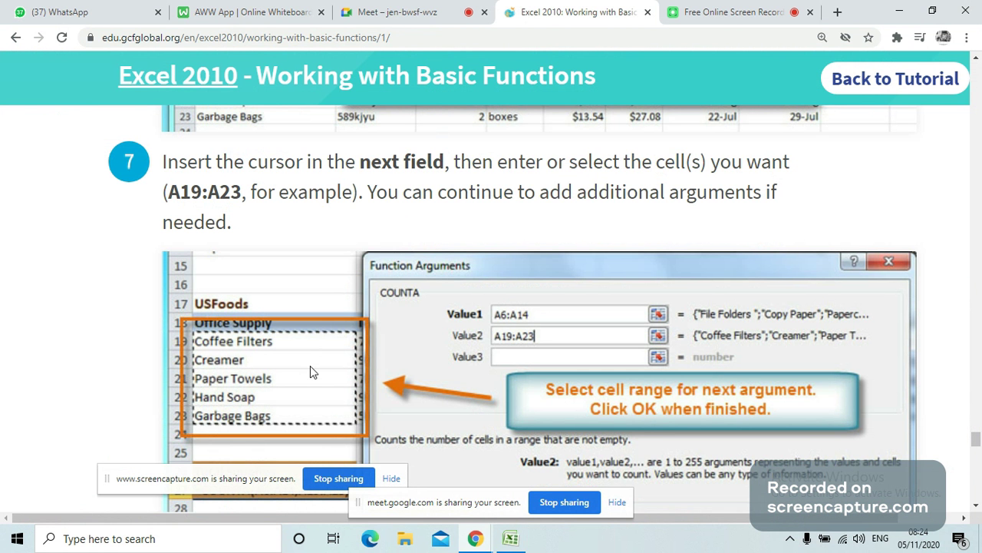
# Read the tutorial's last COUNTA steps, the VLOOKUP tip and the closing challenge tasks
pyautogui.scroll(-4, 310, 371)
pyautogui.scroll(-1, 310, 370)
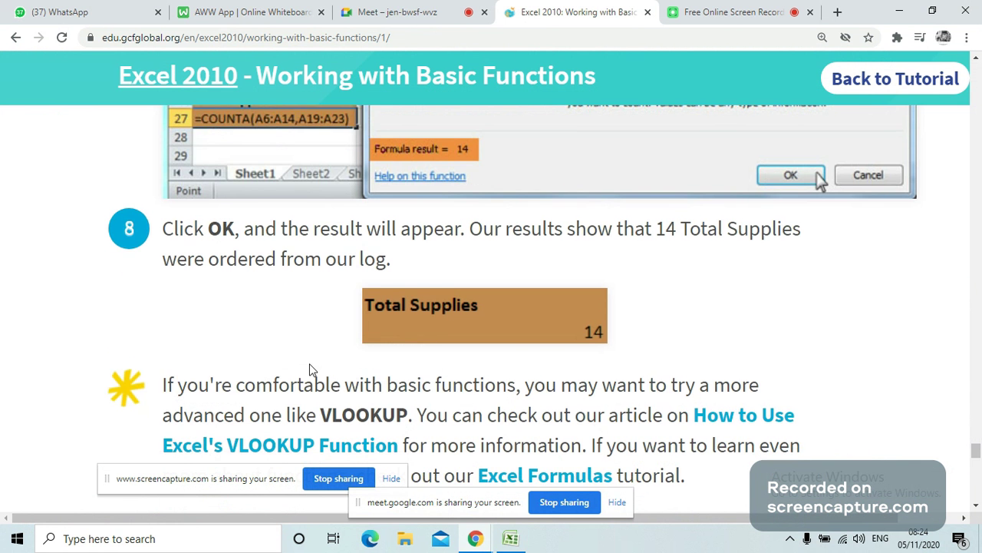
pyautogui.scroll(-5, 311, 370)
pyautogui.scroll(-3, 310, 370)
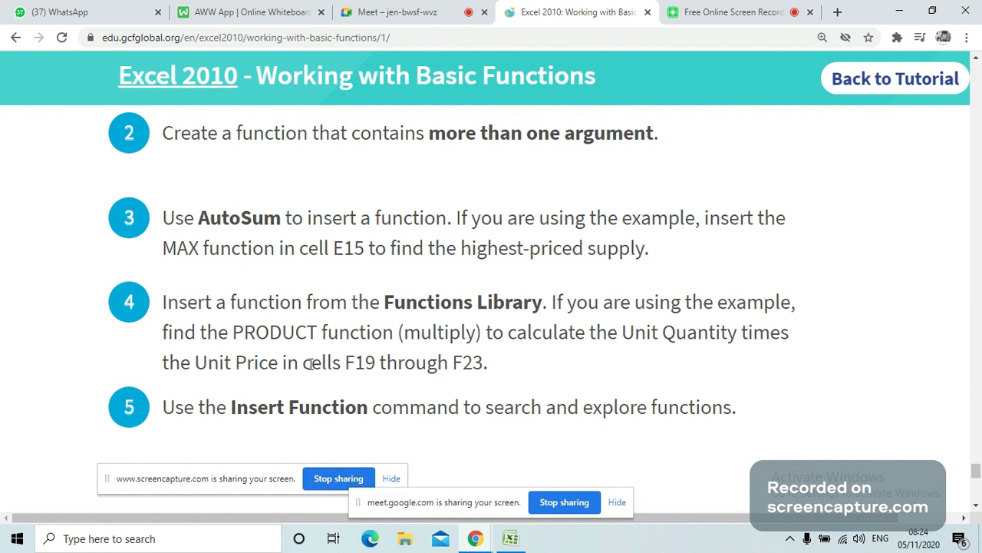
pyautogui.scroll(-3, 311, 367)
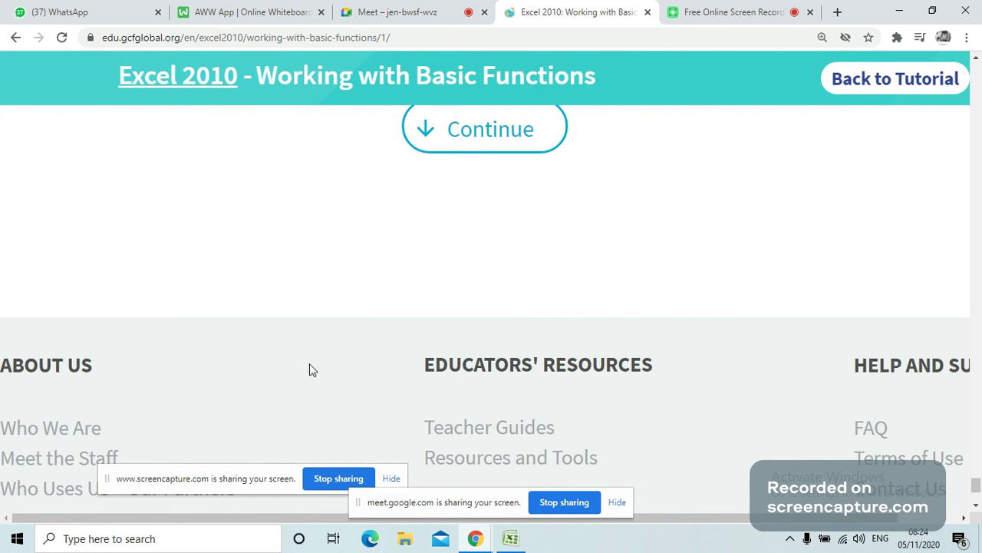
pyautogui.scroll(5, 311, 369)
pyautogui.scroll(5, 330, 359)
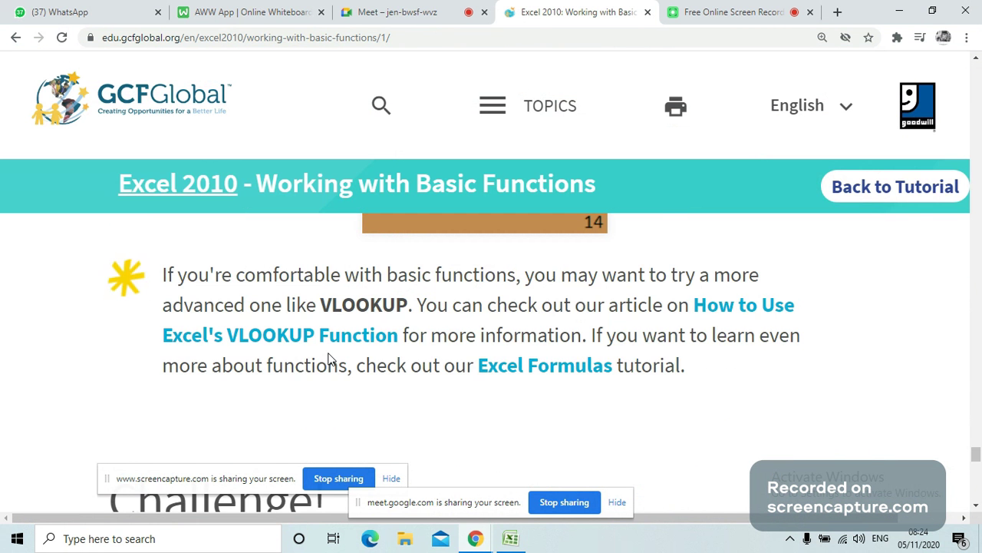
pyautogui.scroll(2, 329, 358)
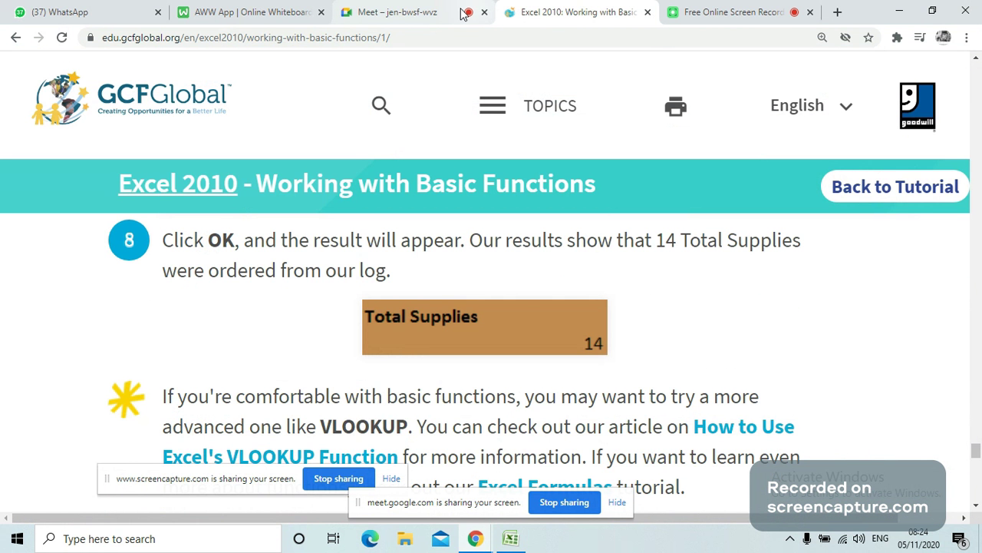
# Go to google.com and search for "logical if in excel"
pyautogui.click(540, 45)
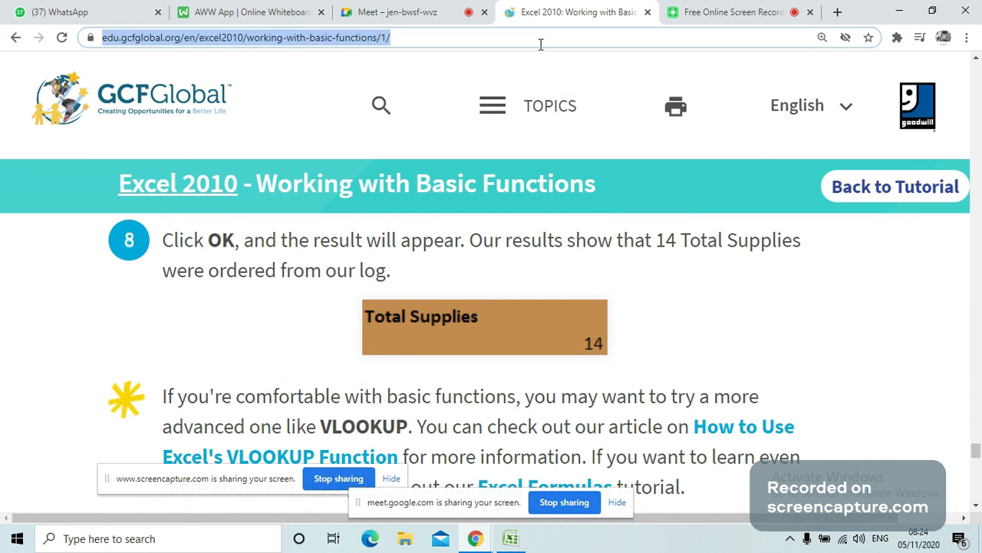
pyautogui.write('g')
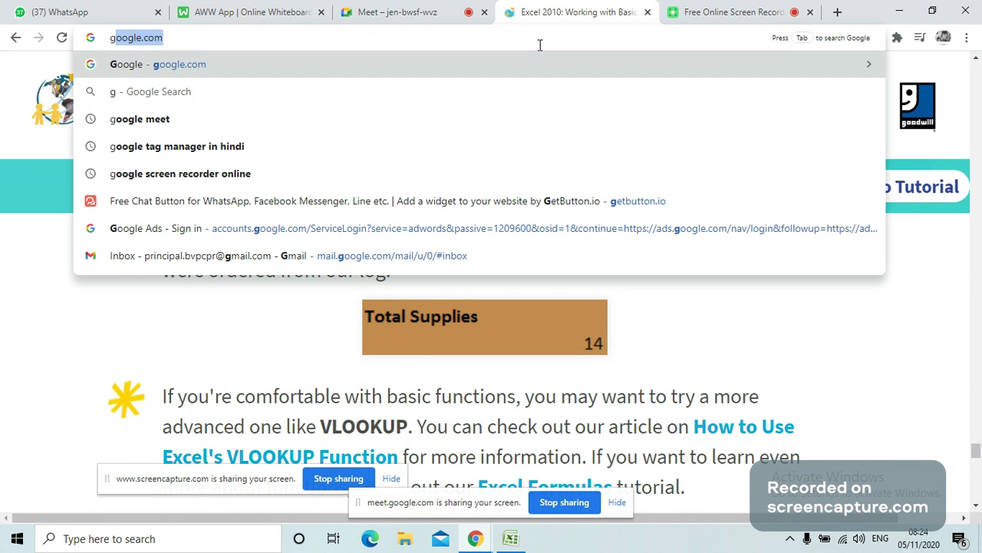
pyautogui.press('Return')
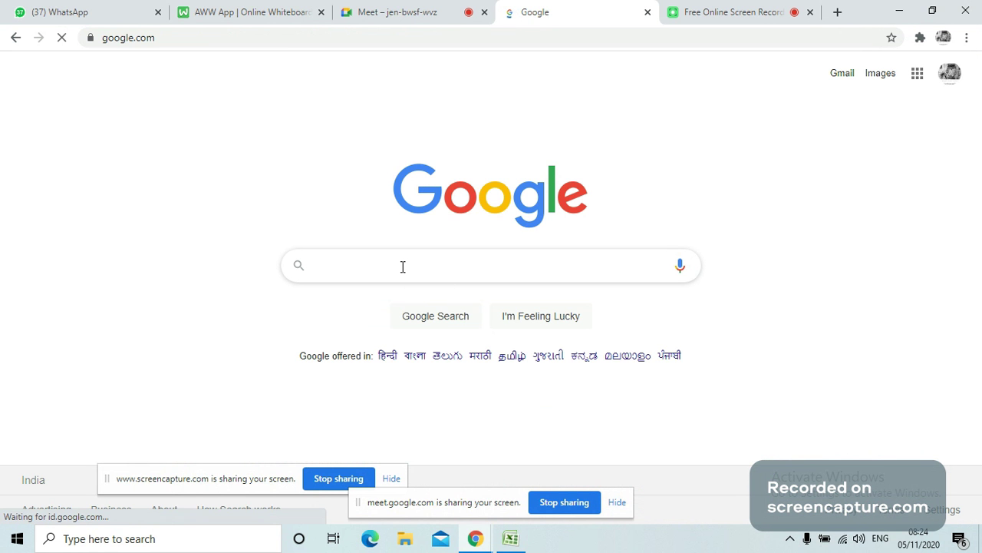
pyautogui.write('logical')
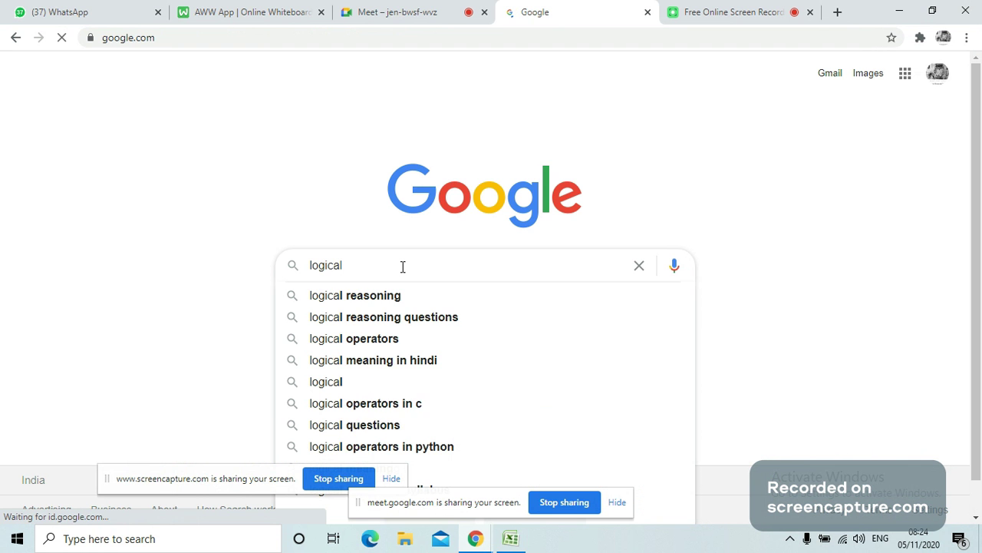
pyautogui.write(' if')
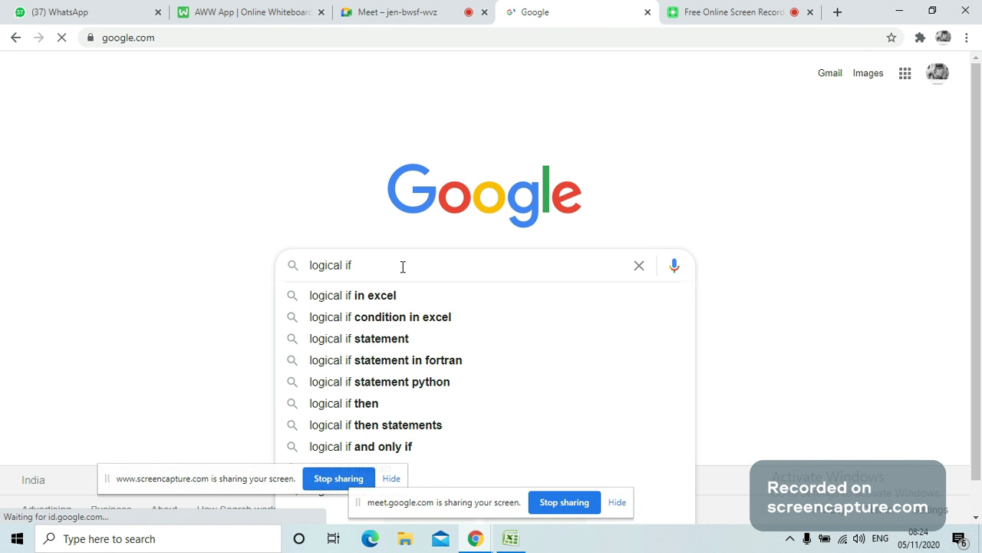
pyautogui.press('Down')
pyautogui.press('Return')
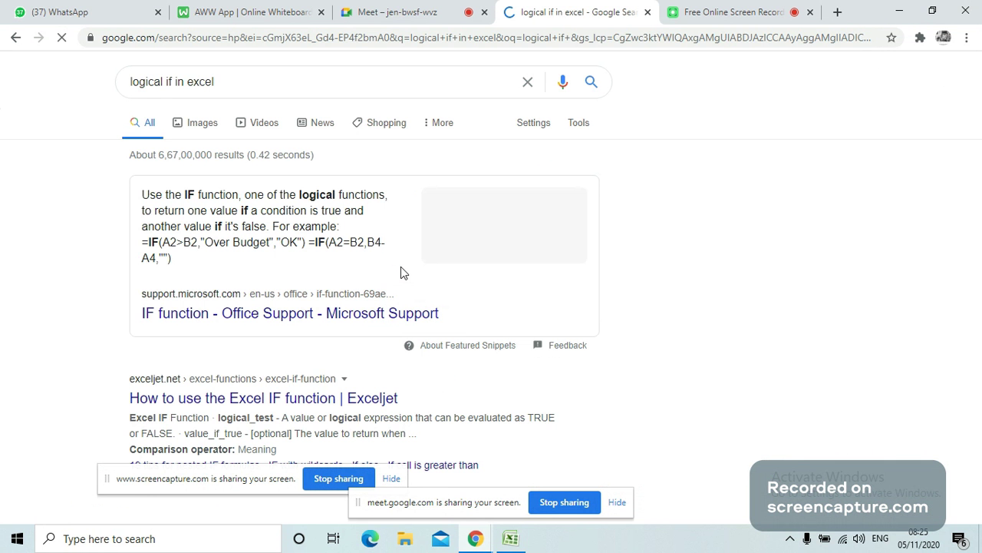
# Open the Microsoft Support article on the IF function and examine its introduction and simple IF examples
pyautogui.click(383, 313)
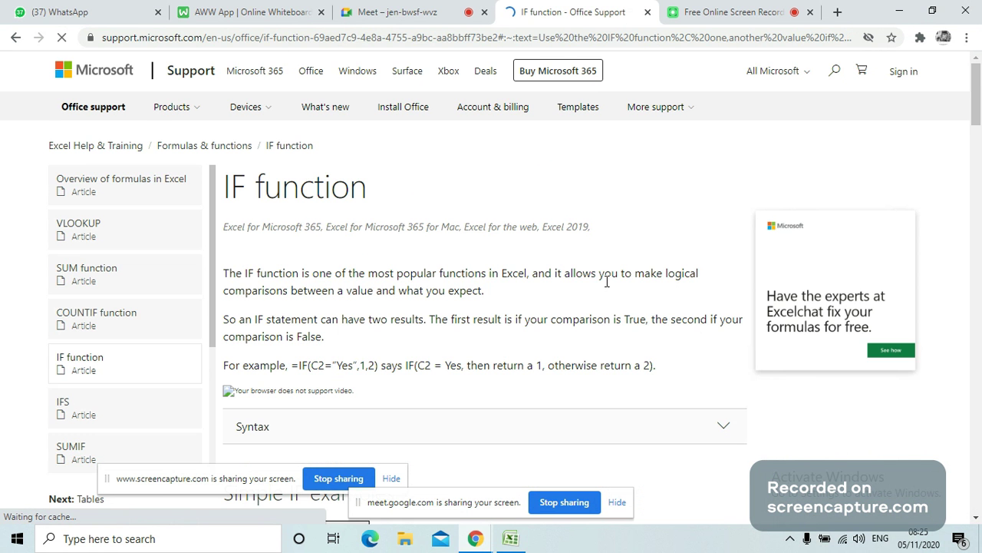
pyautogui.scroll(-3, 606, 282)
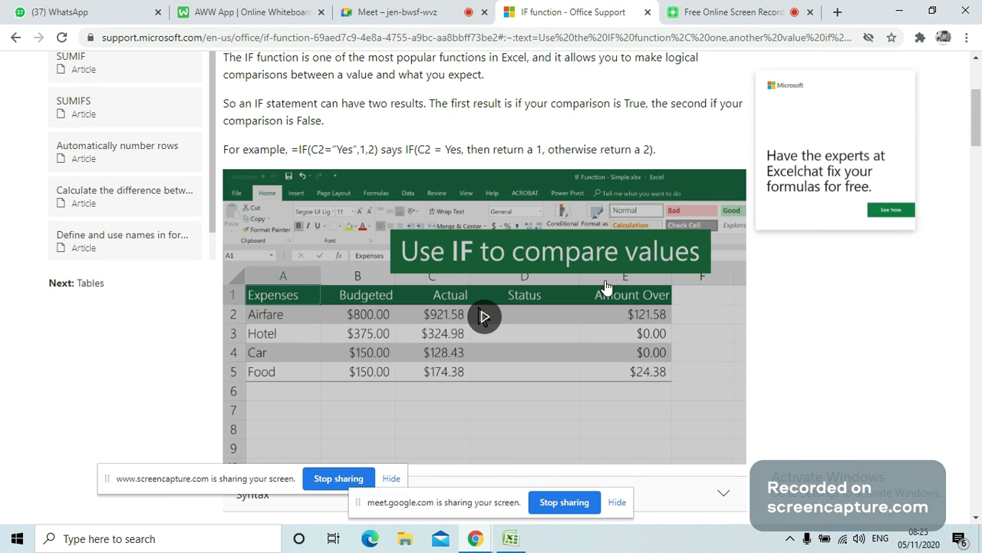
pyautogui.scroll(-3, 606, 286)
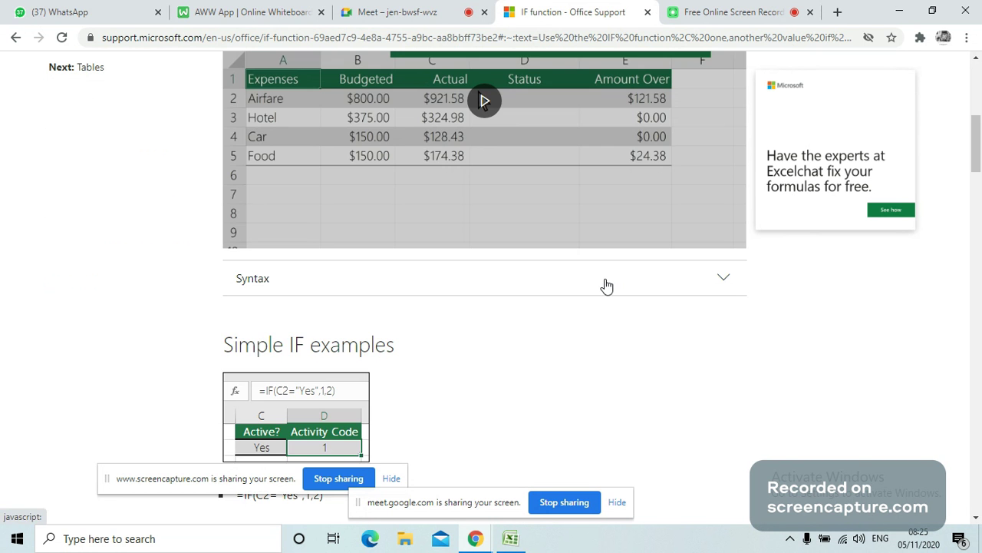
pyautogui.scroll(-2, 606, 285)
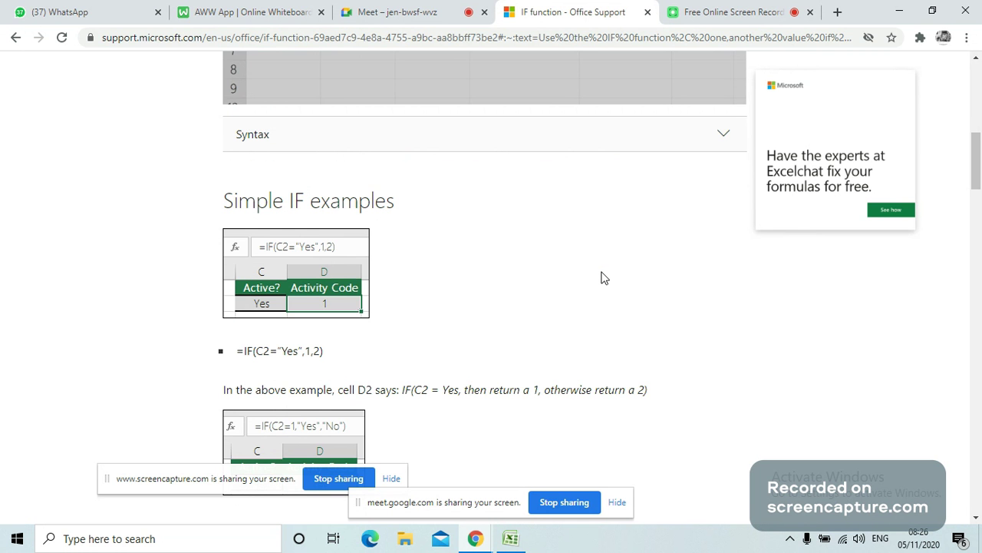
pyautogui.scroll(1, 602, 277)
pyautogui.scroll(3, 602, 278)
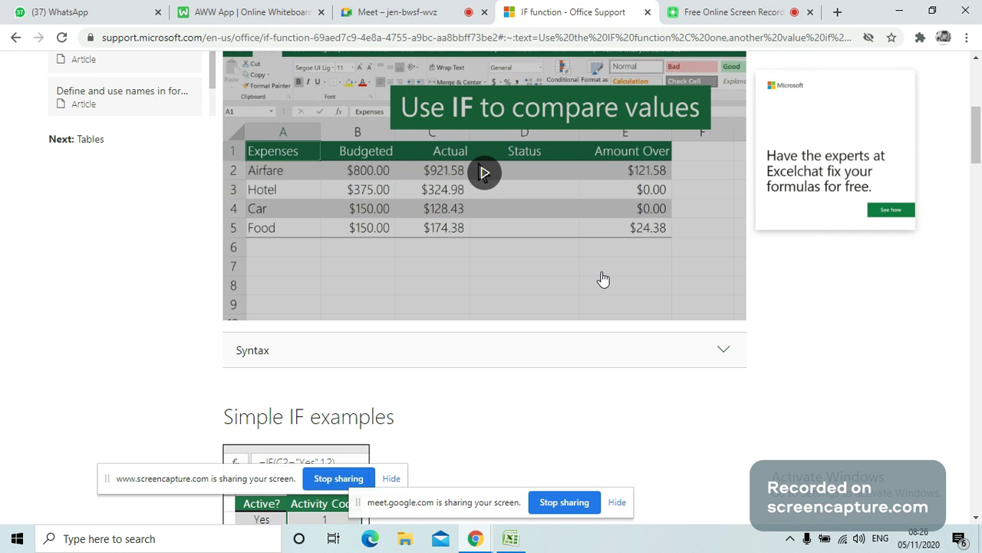
pyautogui.scroll(-2, 603, 278)
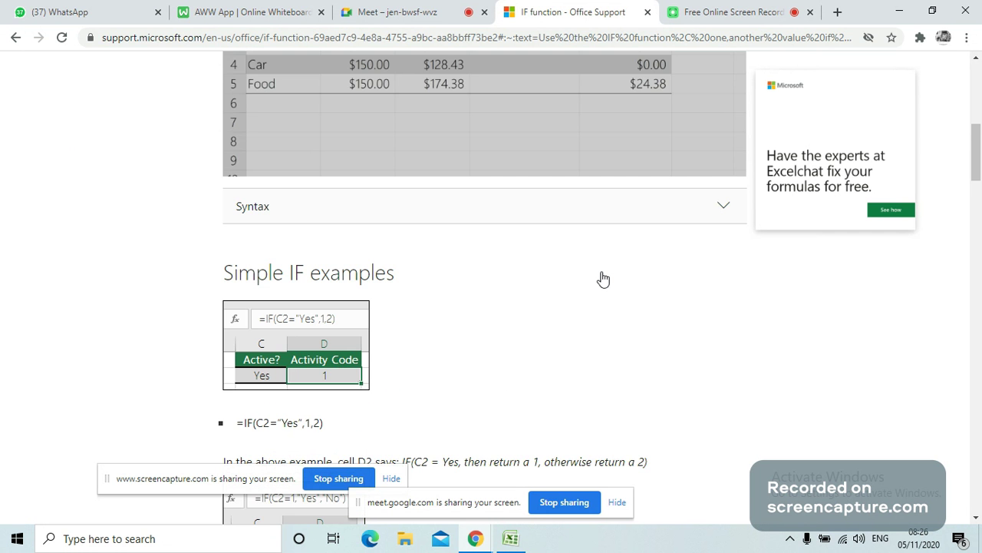
# Switch to the Excel workbook and clear the contents of cell E1 and cells C1 through C4
pyautogui.click(511, 539)
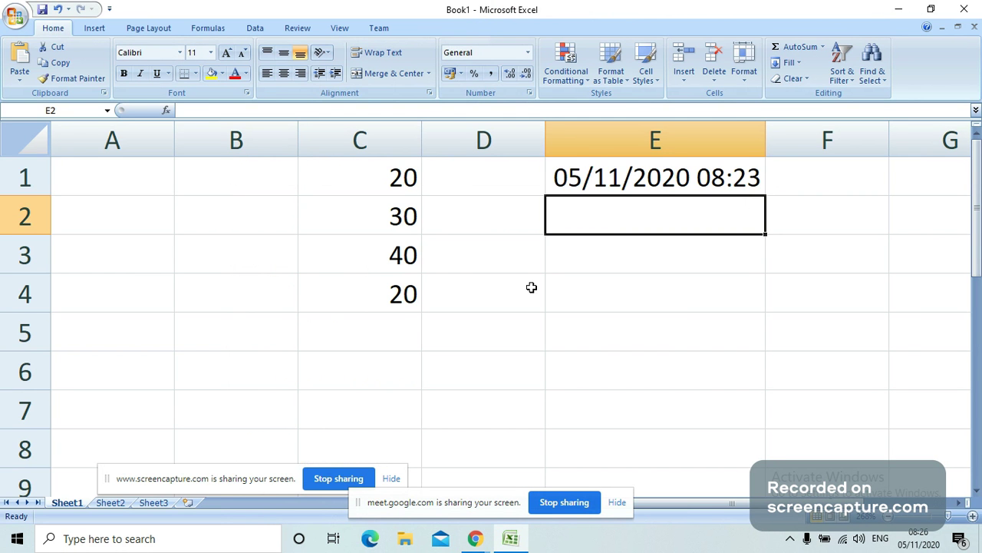
pyautogui.click(591, 171)
pyautogui.press('Delete')
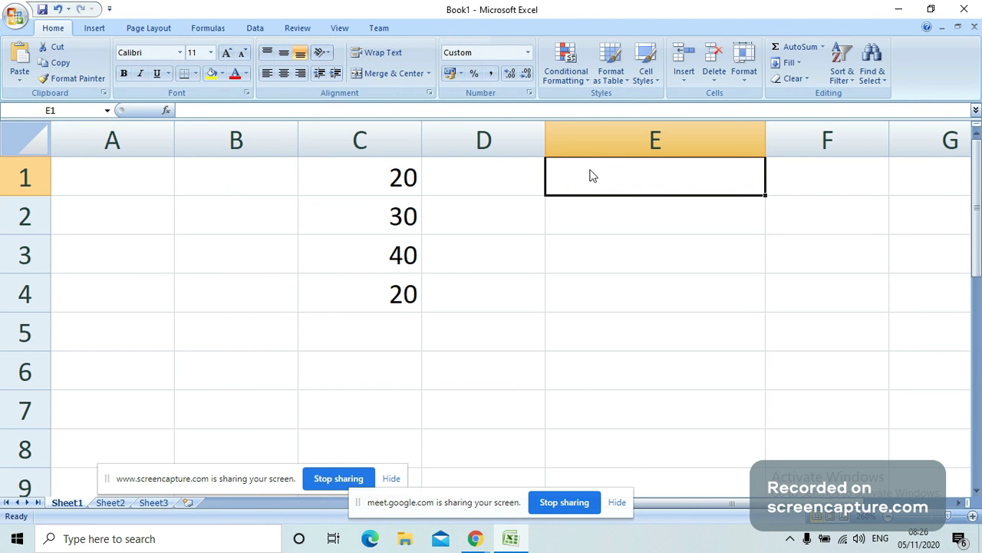
pyautogui.moveTo(376, 171); pyautogui.dragTo(387, 277)
pyautogui.press('Delete')
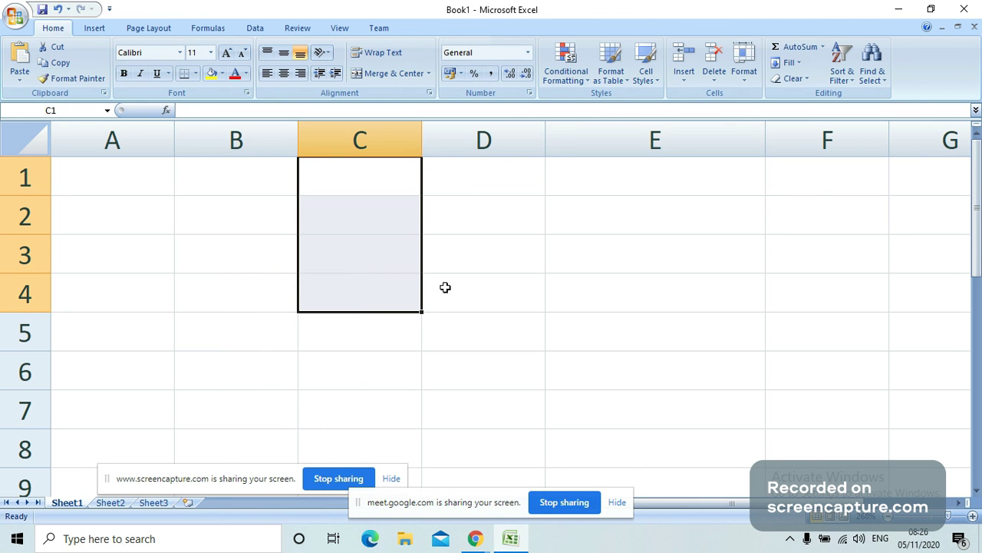
# Enter 20 in cell D4 and 30 in cell E4
pyautogui.click(445, 287)
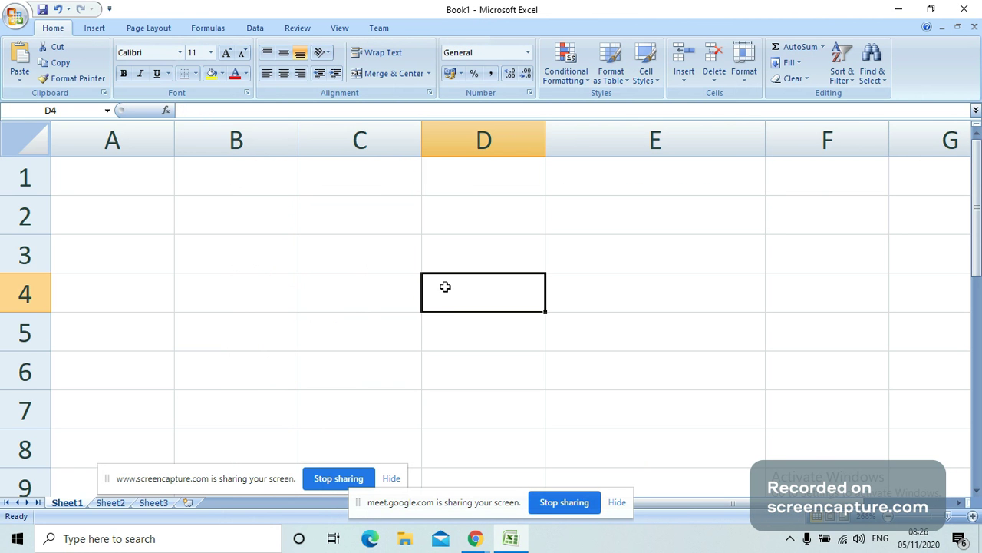
pyautogui.write('20')
pyautogui.press('Return')
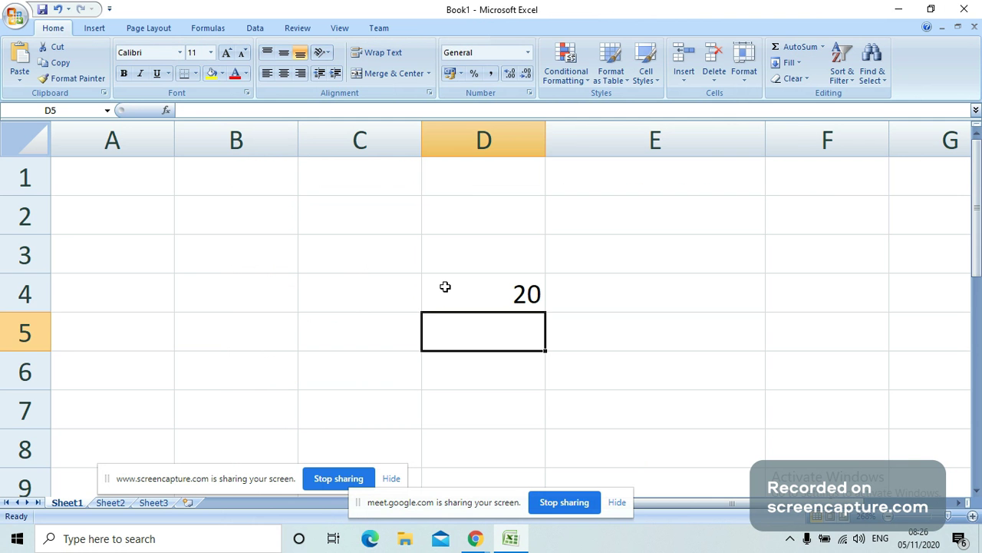
pyautogui.press('Up')
pyautogui.press('Right')
pyautogui.write('30')
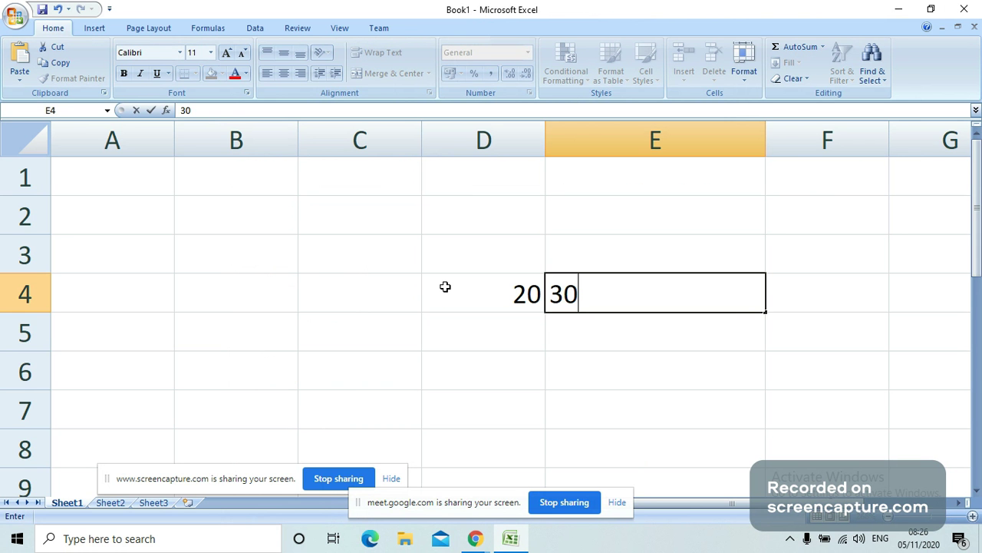
pyautogui.press('Return')
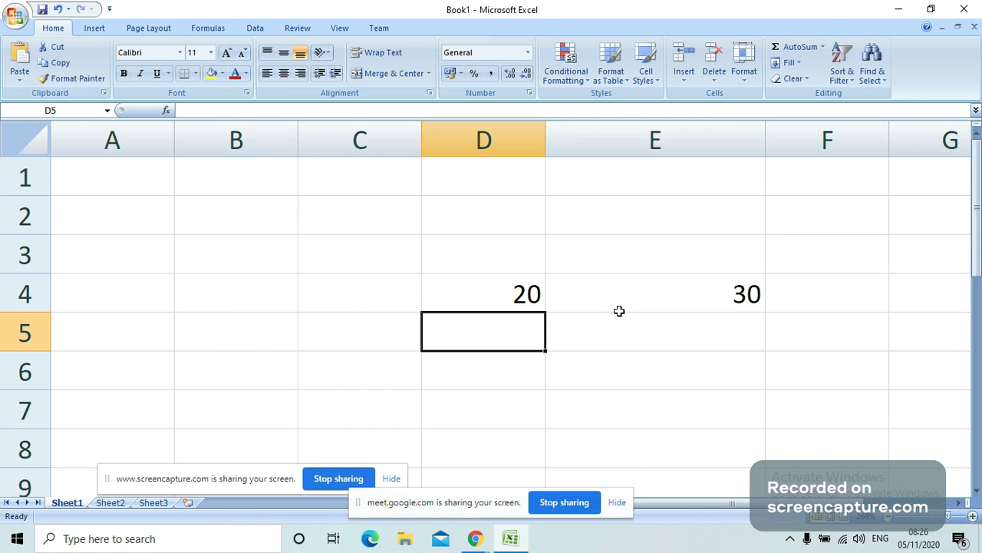
# Begin an IF formula in cell E5 with the logical test d4>10, leaving the formula open
pyautogui.click(580, 330)
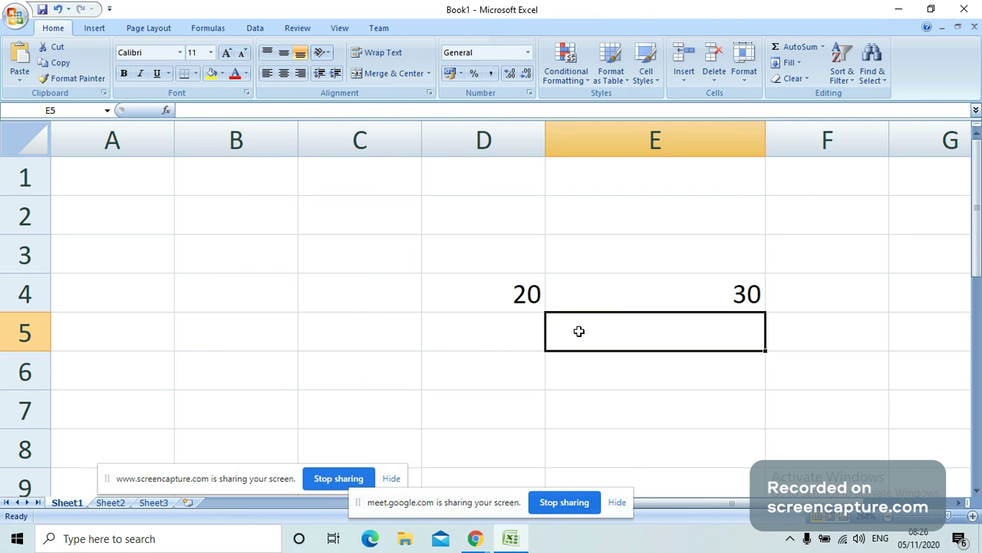
pyautogui.write('=')
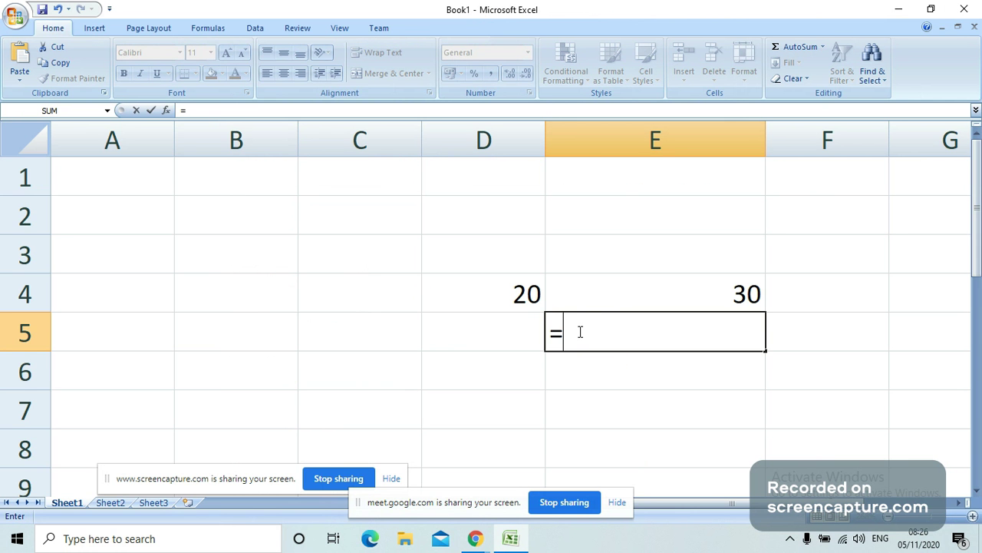
pyautogui.write('if')
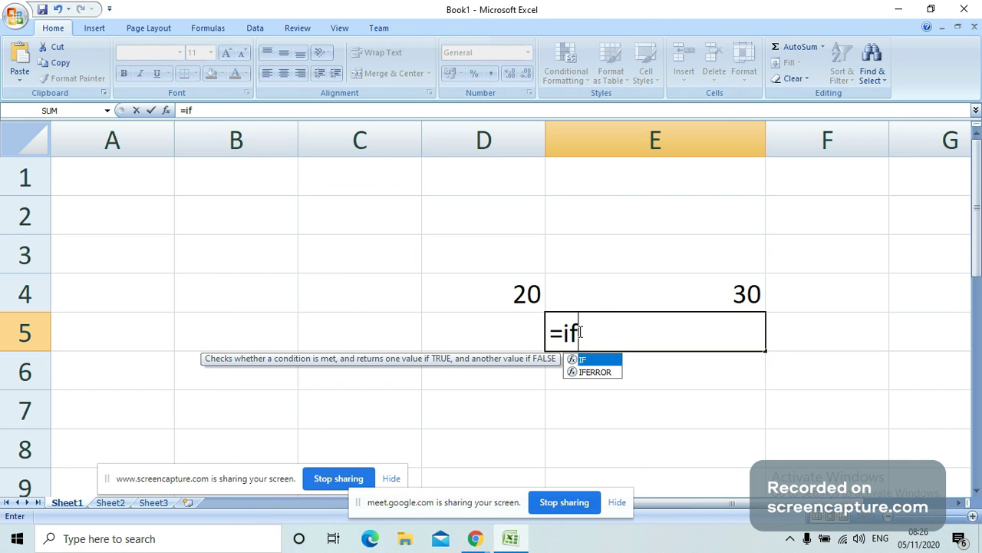
pyautogui.write('(')
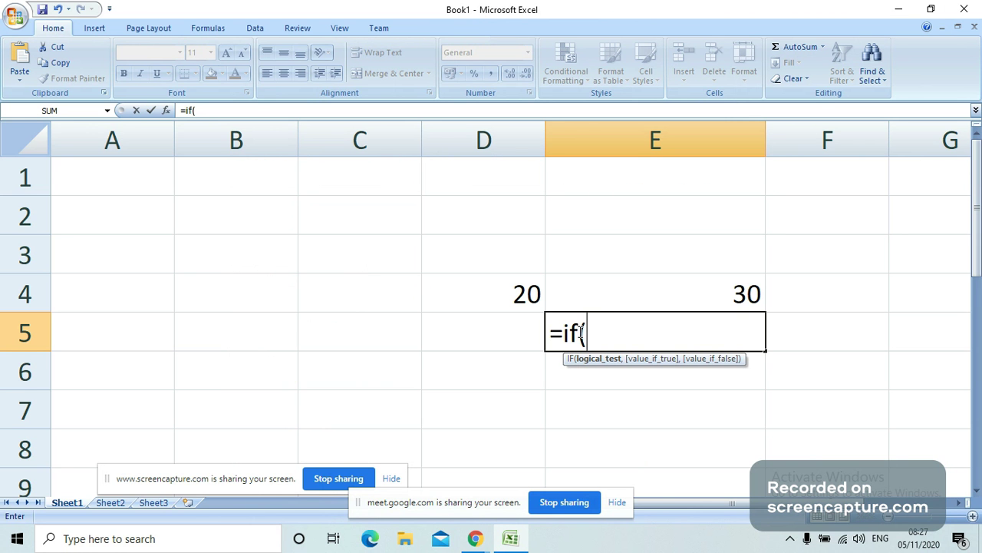
pyautogui.write('d')
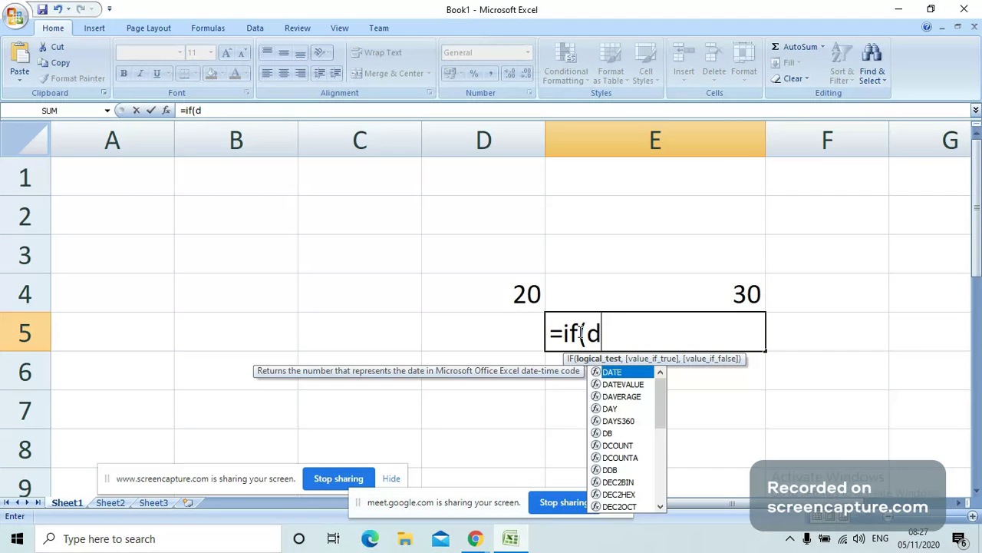
pyautogui.write('4')
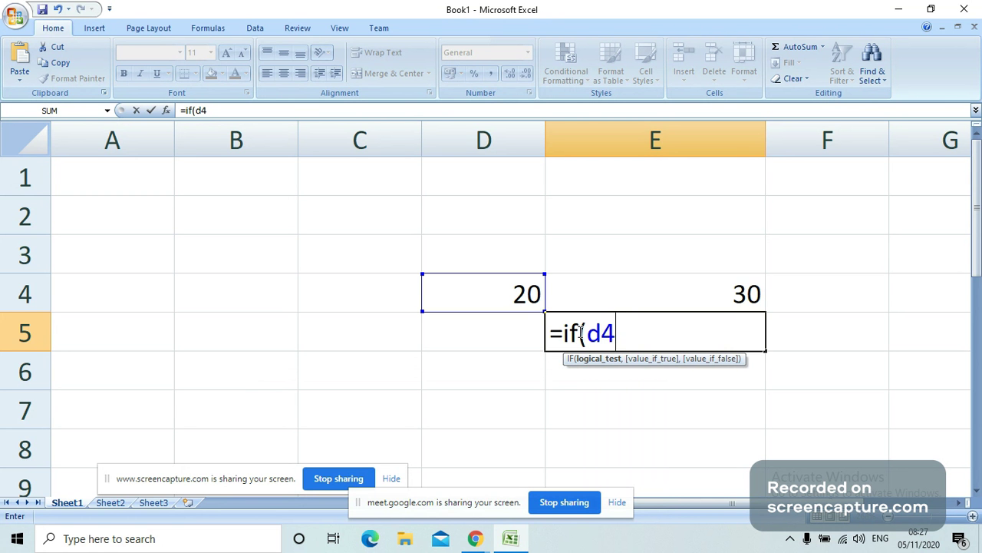
pyautogui.write('>10')
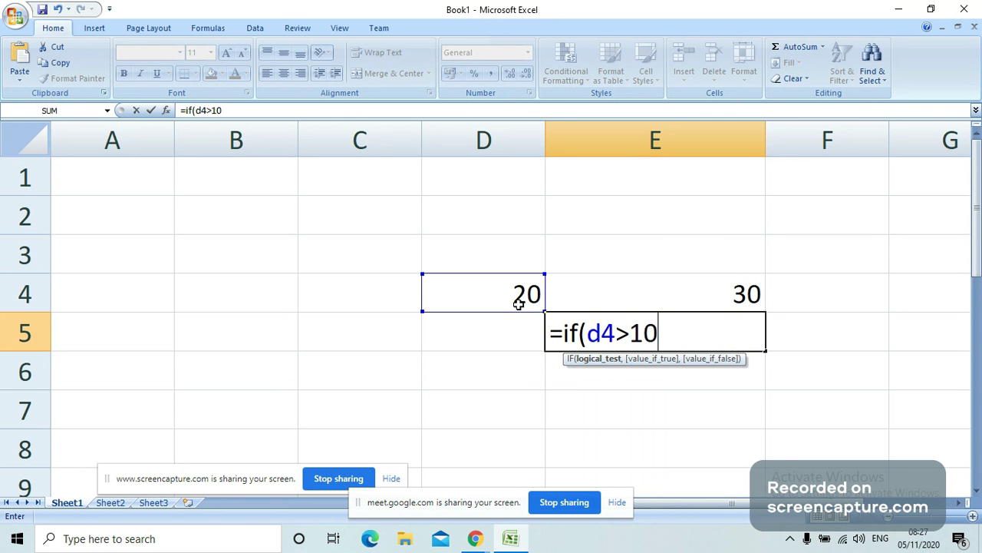
# Switch to the IF function article in Chrome, review the simple IF examples, and return to the Excel workbook
pyautogui.click(478, 542)
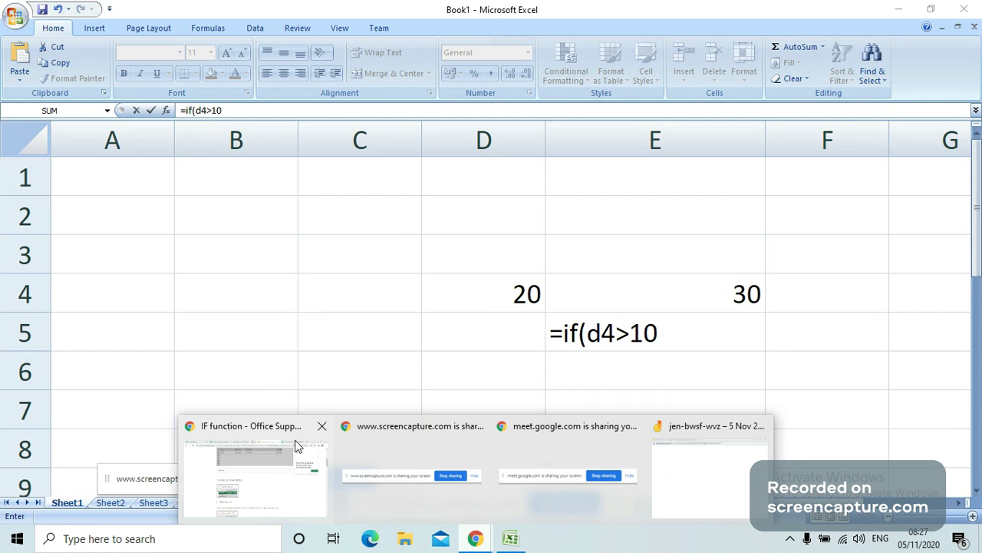
pyautogui.click(298, 446)
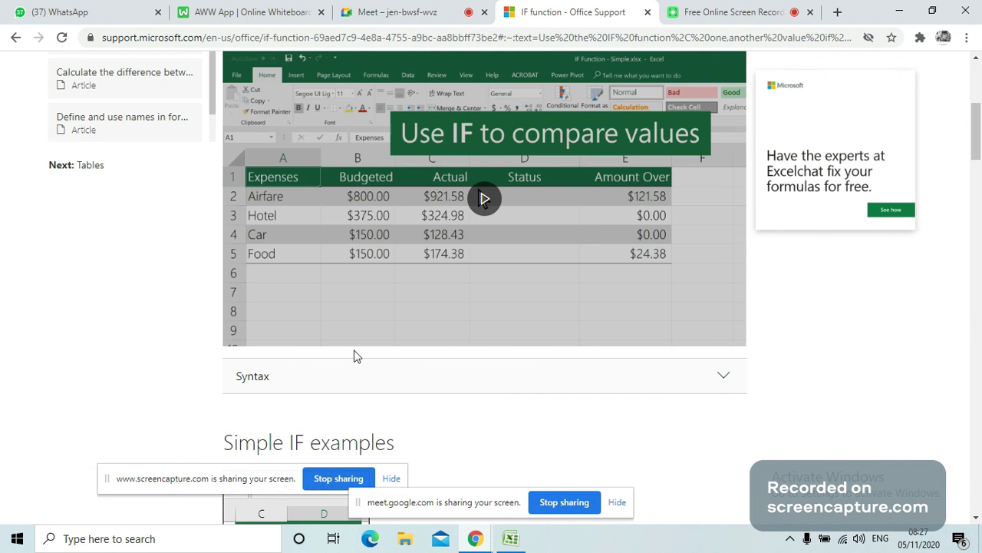
pyautogui.scroll(-4, 354, 355)
pyautogui.scroll(-1, 358, 355)
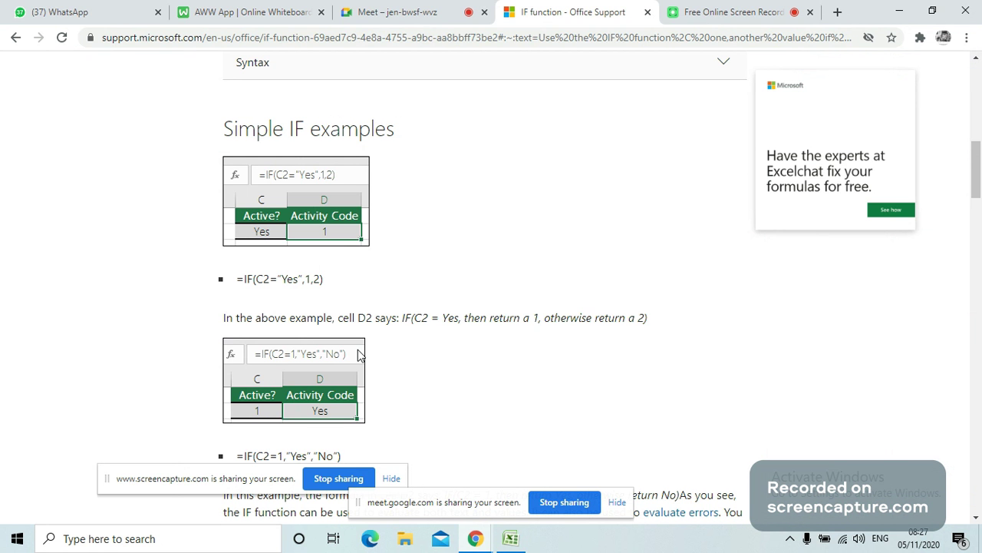
pyautogui.click(510, 538)
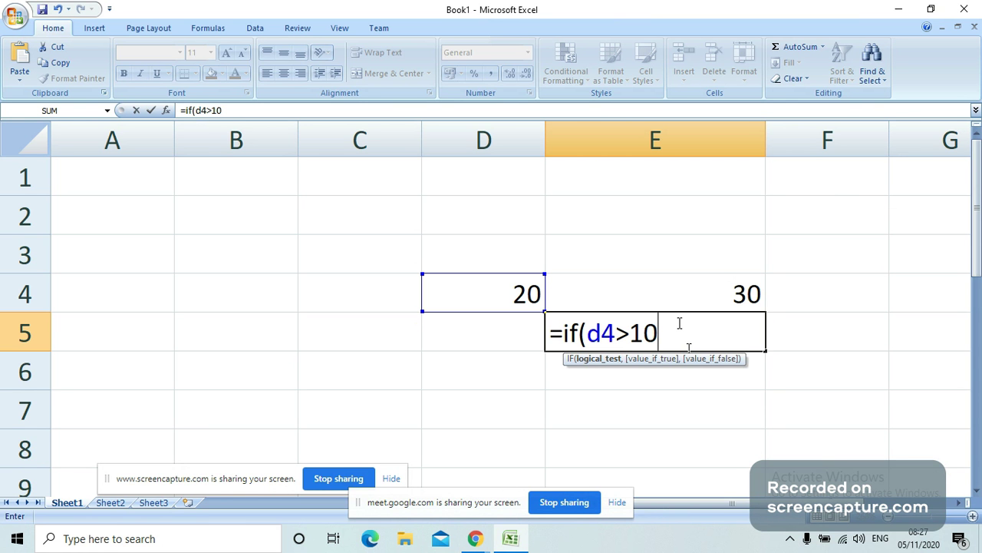
# Complete the IF formula in cell E5 with "pass" as the true value and "fail" as the false value, and enter it
pyautogui.write(',')
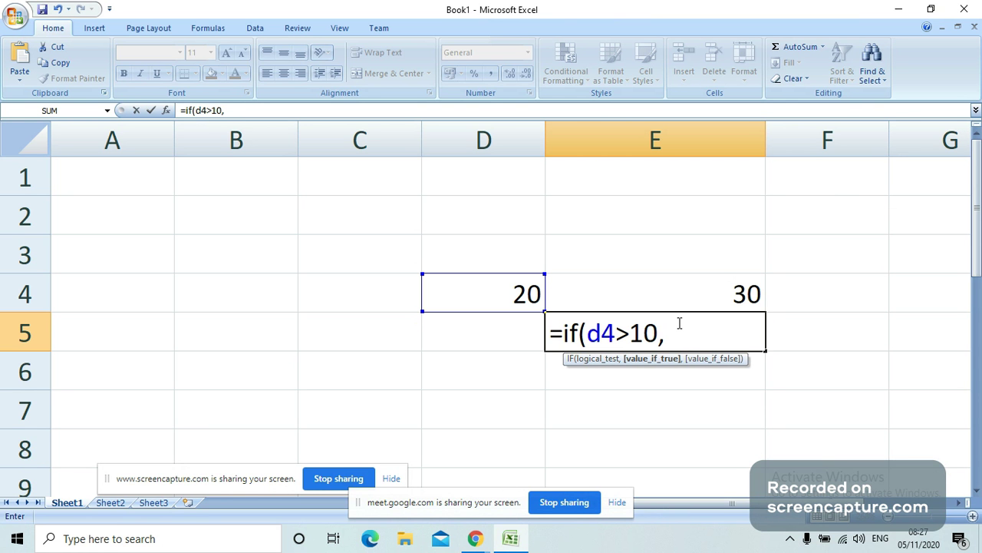
pyautogui.write('@')
pyautogui.press('BackSpace')
pyautogui.write('"pass')
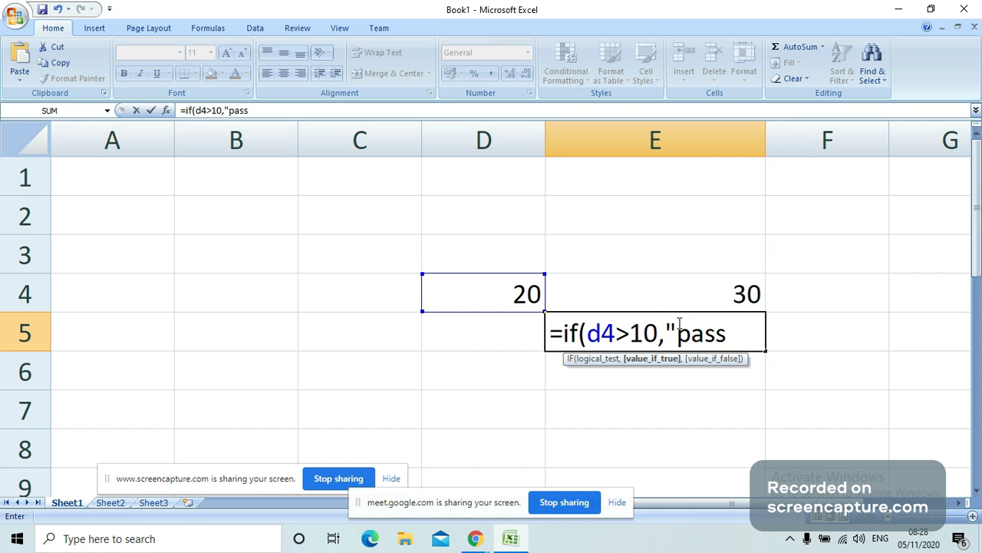
pyautogui.write('",')
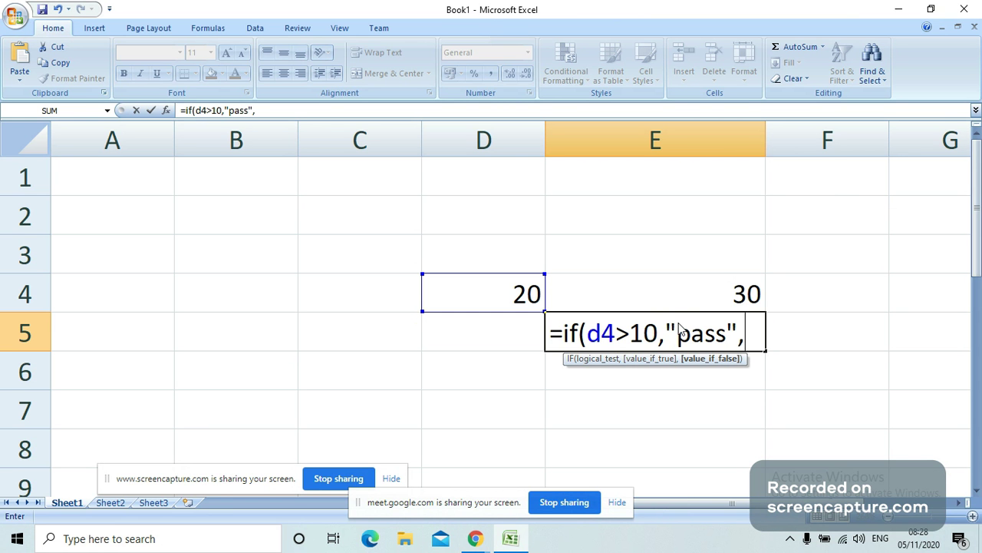
pyautogui.write('"fai')
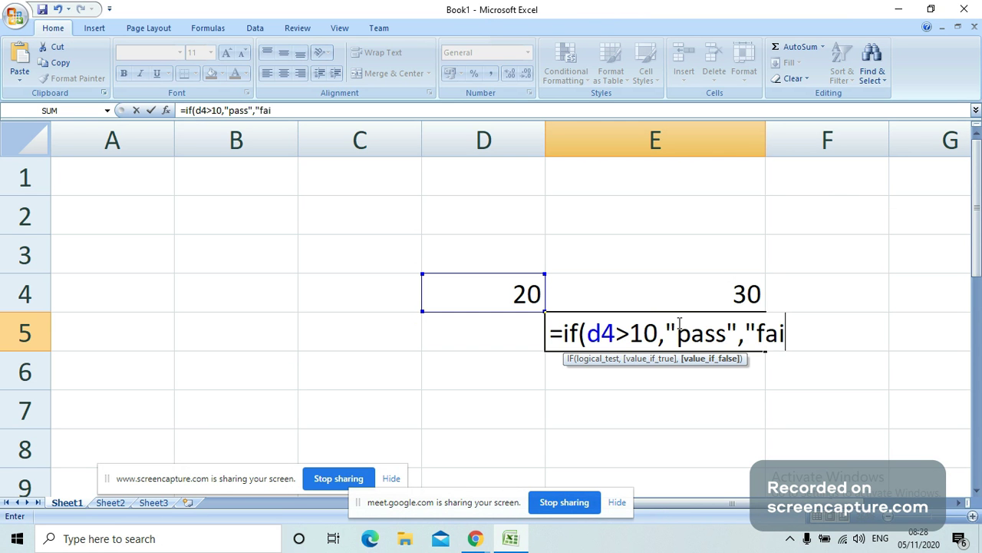
pyautogui.write('l£')
pyautogui.press('BackSpace')
pyautogui.write('")')
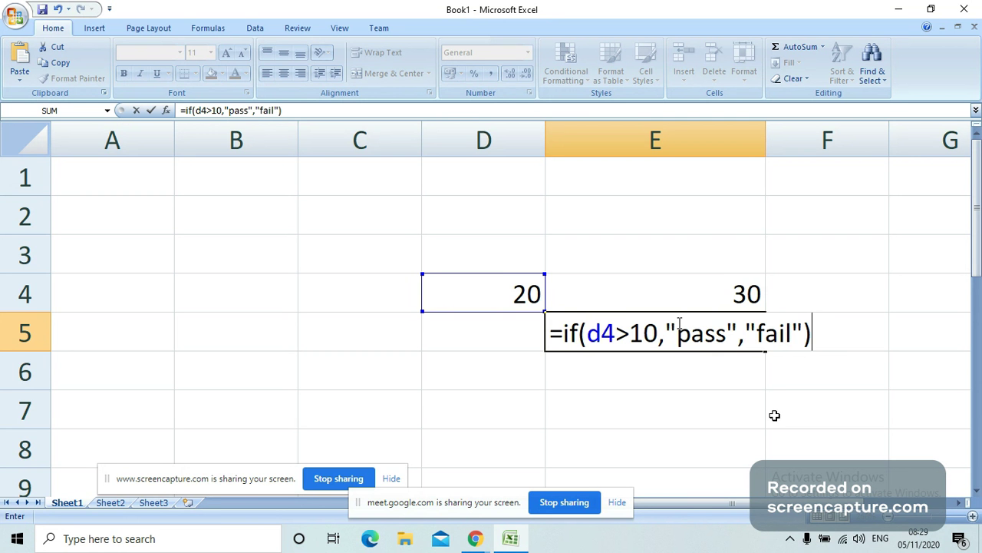
pyautogui.press('Return')
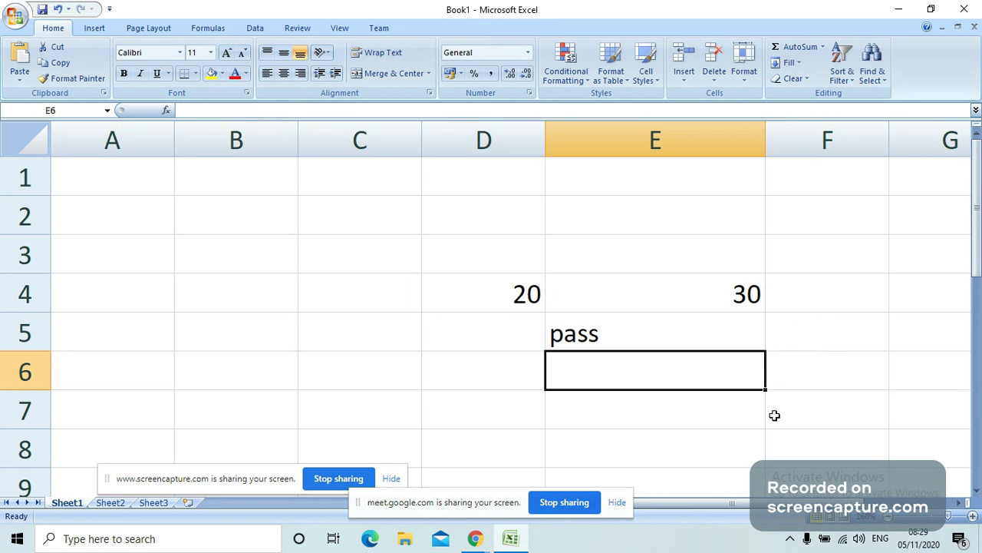
# Reopen the IF formula in cell E5 and highlight its text to review the arguments
pyautogui.click(619, 338)
pyautogui.doubleClick(618, 337)
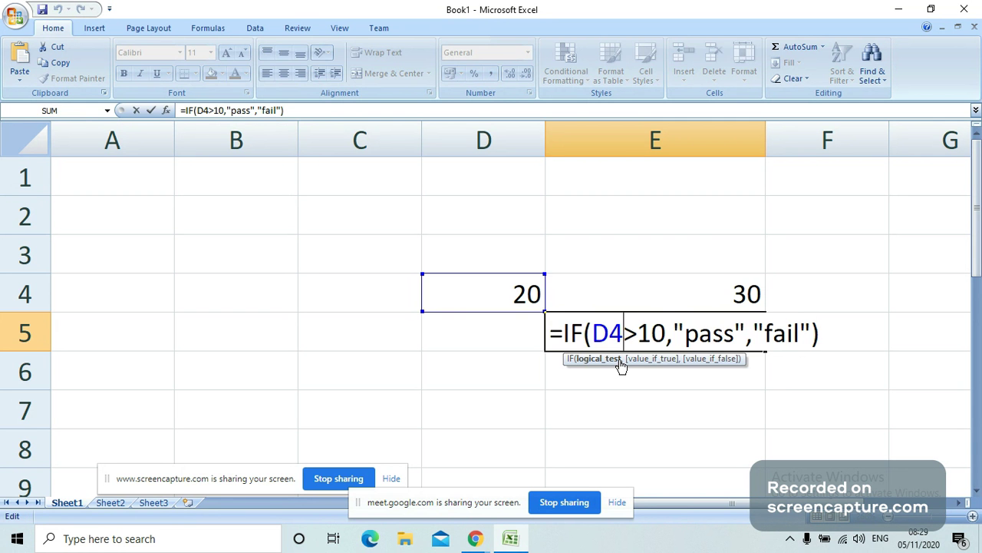
pyautogui.click(627, 401)
pyautogui.doubleClick(614, 333)
pyautogui.moveTo(555, 331); pyautogui.dragTo(811, 340)
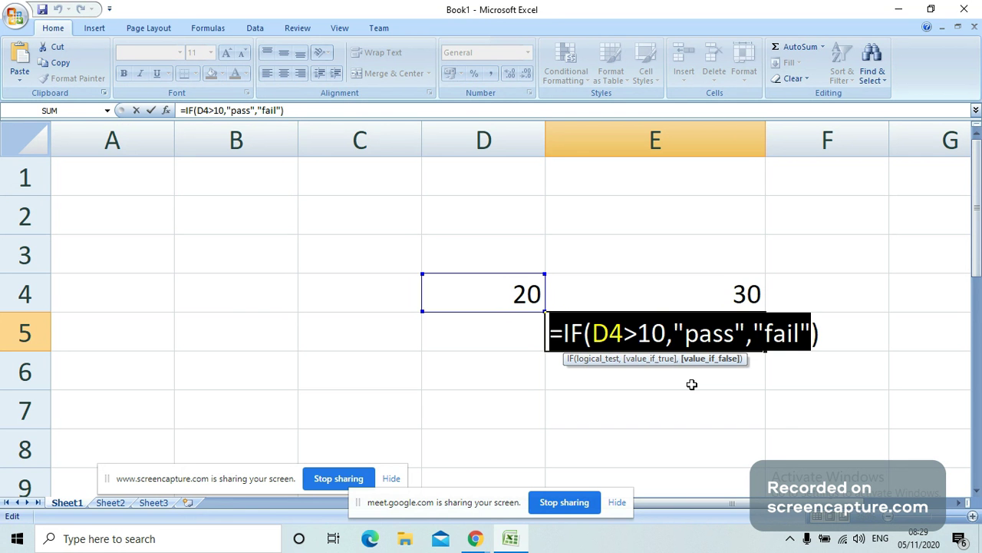
# Switch to the AWW online whiteboard in Chrome and start drawing on a blank board
pyautogui.click(475, 539)
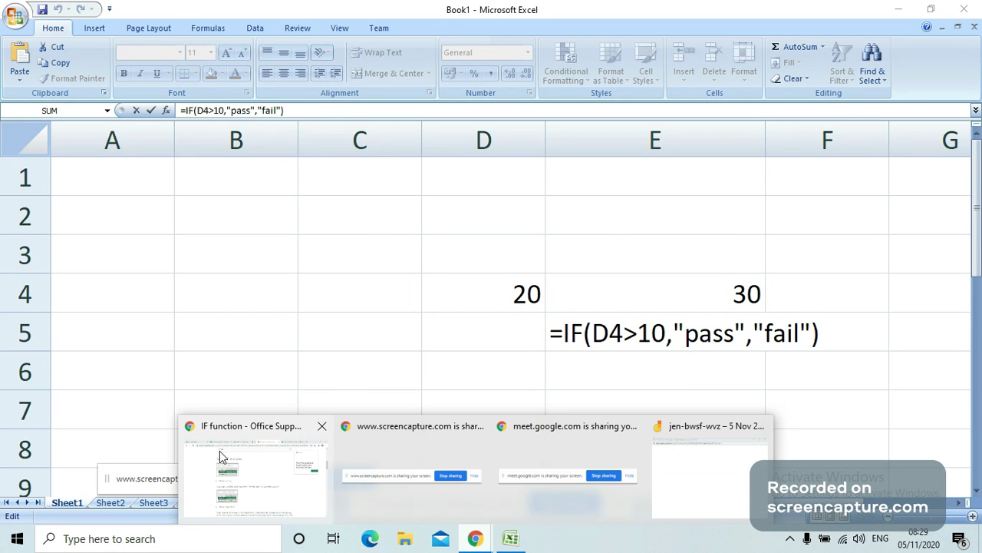
pyautogui.click(221, 457)
pyautogui.click(247, 10)
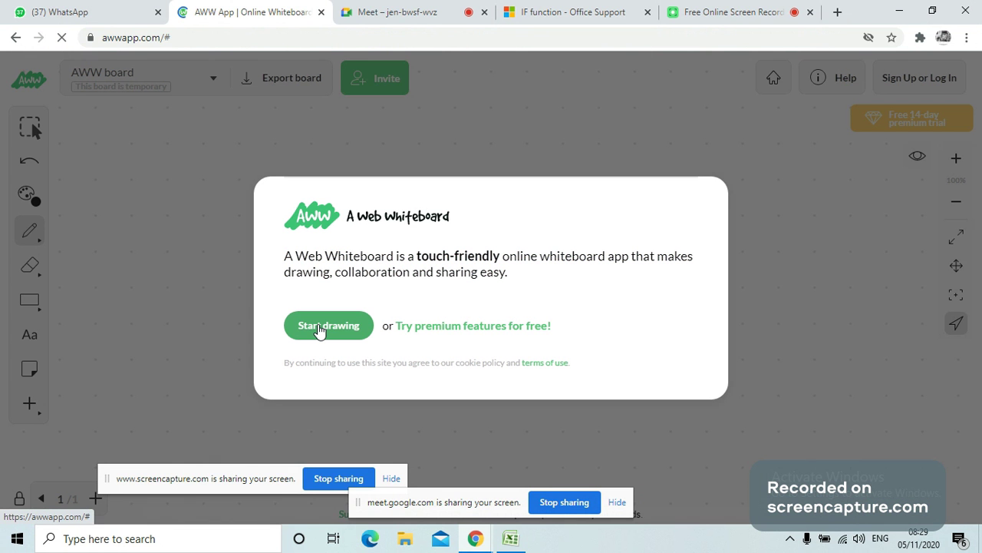
pyautogui.click(320, 328)
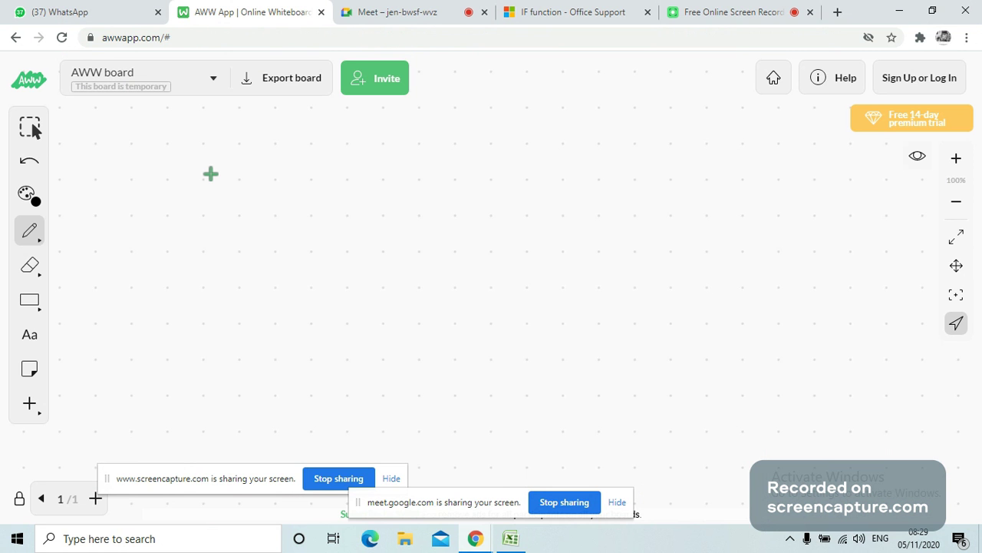
pyautogui.press('v')
pyautogui.press('b')
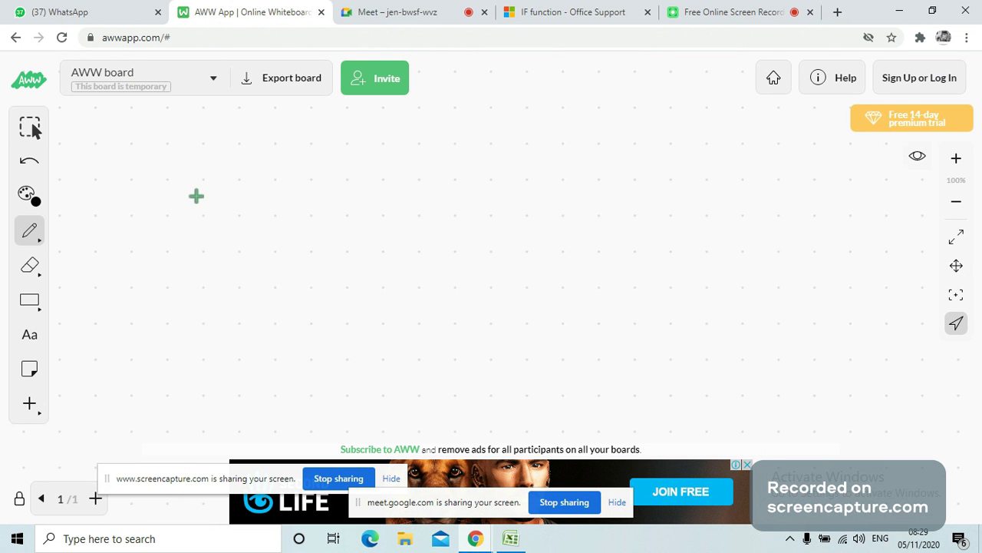
# Handwrite the start of the formula, =IF(D4>10, across the upper part of the whiteboard
pyautogui.moveTo(142, 185)
pyautogui.mouseDown()
pyautogui.moveTo(191, 189)
pyautogui.moveTo(196, 207)
pyautogui.moveTo(221, 221)
pyautogui.moveTo(248, 219)
pyautogui.moveTo(281, 188)
pyautogui.mouseUp()
pyautogui.moveTo(254, 209); pyautogui.dragTo(274, 210)
pyautogui.moveTo(330, 162)
pyautogui.mouseDown()
pyautogui.moveTo(302, 192)
pyautogui.moveTo(310, 261)
pyautogui.mouseUp()
pyautogui.moveTo(331, 204)
pyautogui.mouseDown()
pyautogui.moveTo(324, 225)
pyautogui.moveTo(342, 228)
pyautogui.moveTo(349, 246)
pyautogui.mouseUp()
pyautogui.moveTo(363, 196); pyautogui.dragTo(392, 239)
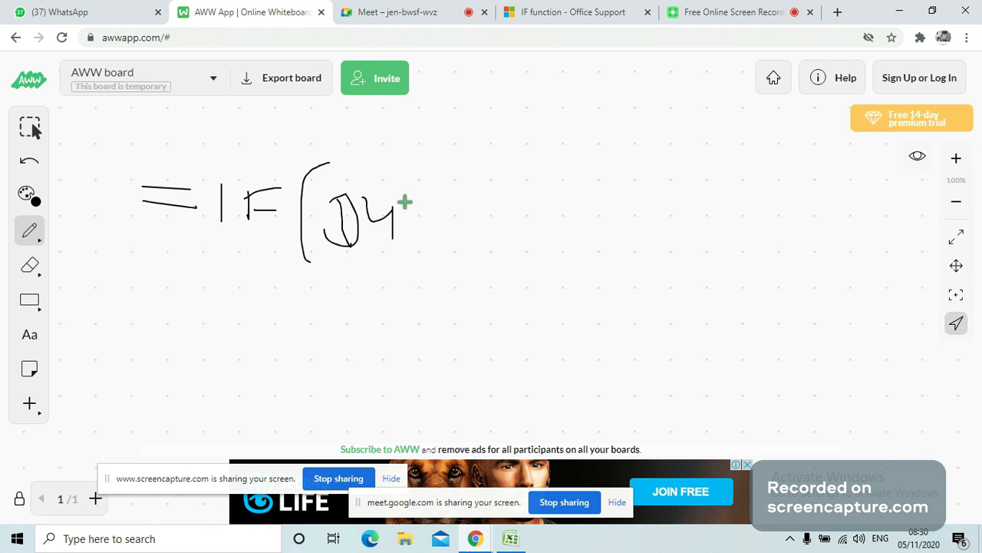
pyautogui.moveTo(404, 202); pyautogui.dragTo(421, 243)
pyautogui.moveTo(463, 204); pyautogui.dragTo(468, 239)
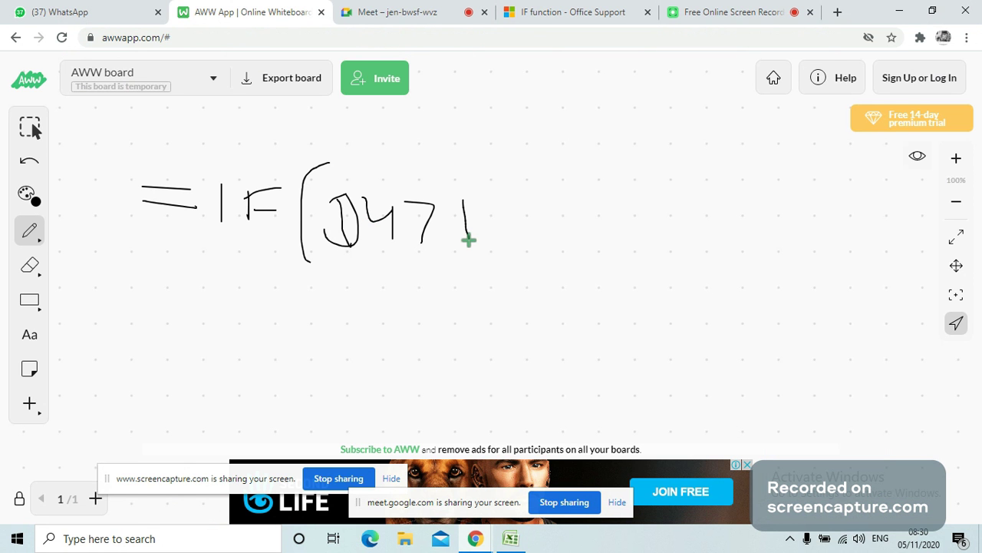
pyautogui.moveTo(484, 205); pyautogui.dragTo(525, 242)
# Finish the handwritten IF formula with the arguments "P","F" and a closing parenthesis
pyautogui.moveTo(545, 194); pyautogui.dragTo(592, 243)
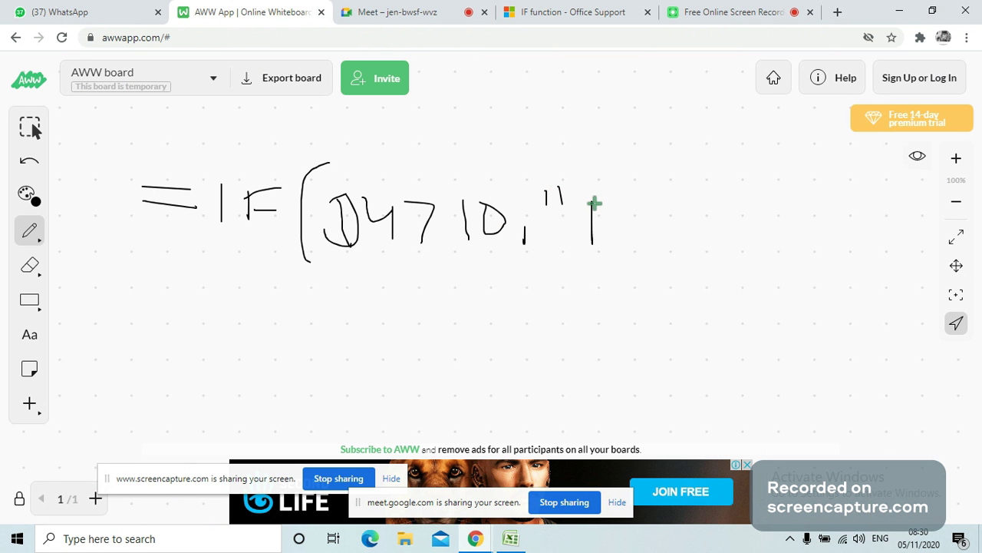
pyautogui.moveTo(593, 201); pyautogui.dragTo(581, 224)
pyautogui.moveTo(622, 184); pyautogui.dragTo(624, 194)
pyautogui.moveTo(639, 181); pyautogui.dragTo(639, 195)
pyautogui.moveTo(670, 232); pyautogui.dragTo(665, 256)
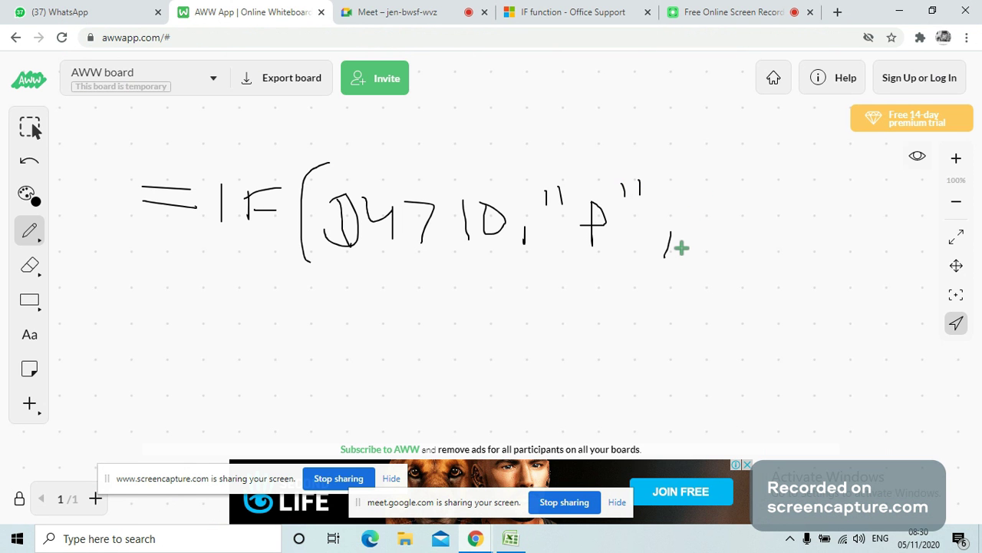
pyautogui.moveTo(695, 181); pyautogui.dragTo(736, 239)
pyautogui.moveTo(735, 186)
pyautogui.mouseDown()
pyautogui.moveTo(760, 185)
pyautogui.moveTo(758, 208)
pyautogui.moveTo(776, 183)
pyautogui.moveTo(785, 186)
pyautogui.mouseUp()
pyautogui.moveTo(803, 158)
pyautogui.mouseDown()
pyautogui.moveTo(815, 257)
pyautogui.moveTo(774, 287)
pyautogui.mouseUp()
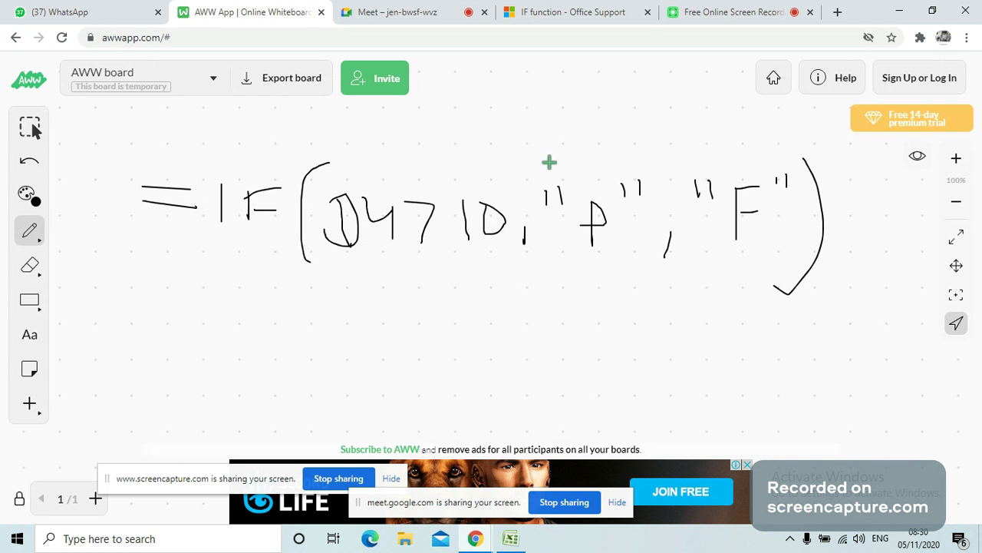
# Circle the "P" argument and label it True above, and draw an arrow down from "F" to the label False
pyautogui.moveTo(542, 174)
pyautogui.mouseDown()
pyautogui.moveTo(537, 222)
pyautogui.moveTo(648, 169)
pyautogui.moveTo(552, 180)
pyautogui.moveTo(587, 115)
pyautogui.mouseUp()
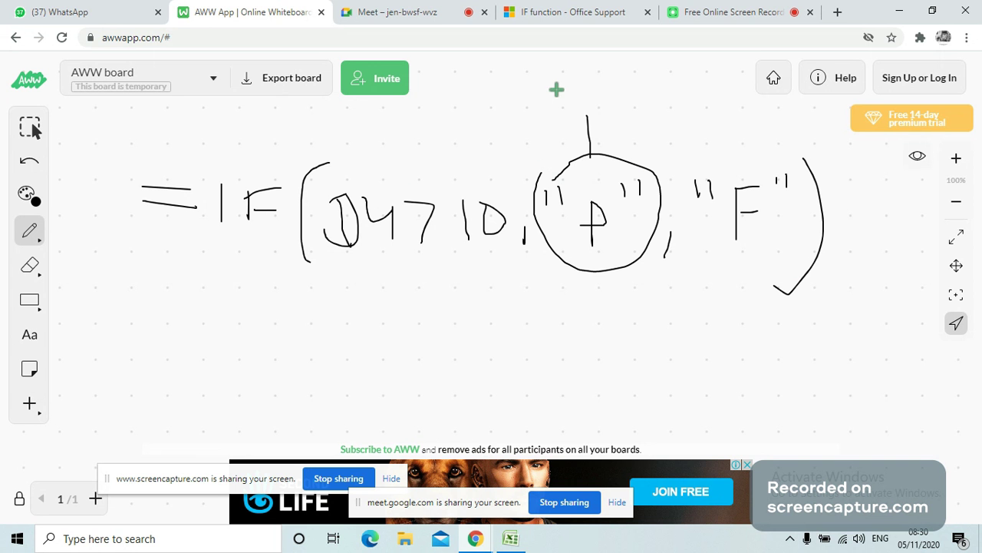
pyautogui.moveTo(535, 93)
pyautogui.mouseDown()
pyautogui.moveTo(594, 87)
pyautogui.moveTo(571, 127)
pyautogui.mouseUp()
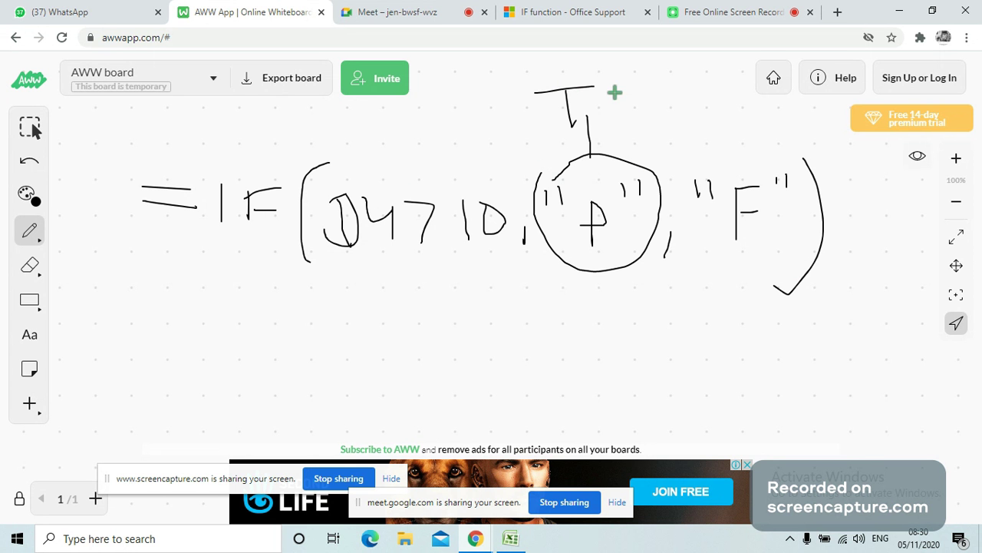
pyautogui.moveTo(614, 92)
pyautogui.mouseDown()
pyautogui.moveTo(608, 111)
pyautogui.moveTo(665, 95)
pyautogui.moveTo(676, 121)
pyautogui.mouseUp()
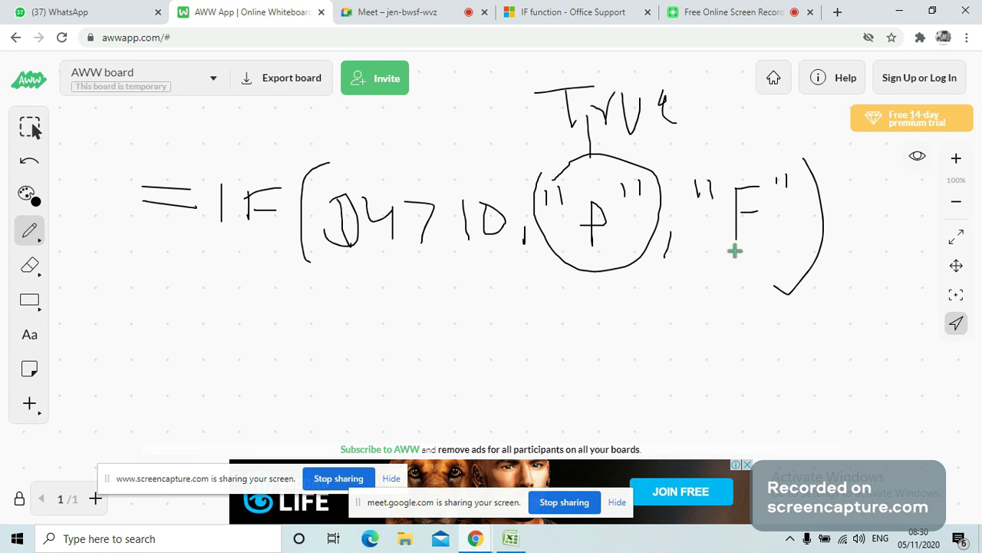
pyautogui.moveTo(739, 258)
pyautogui.mouseDown()
pyautogui.moveTo(700, 312)
pyautogui.moveTo(751, 305)
pyautogui.mouseUp()
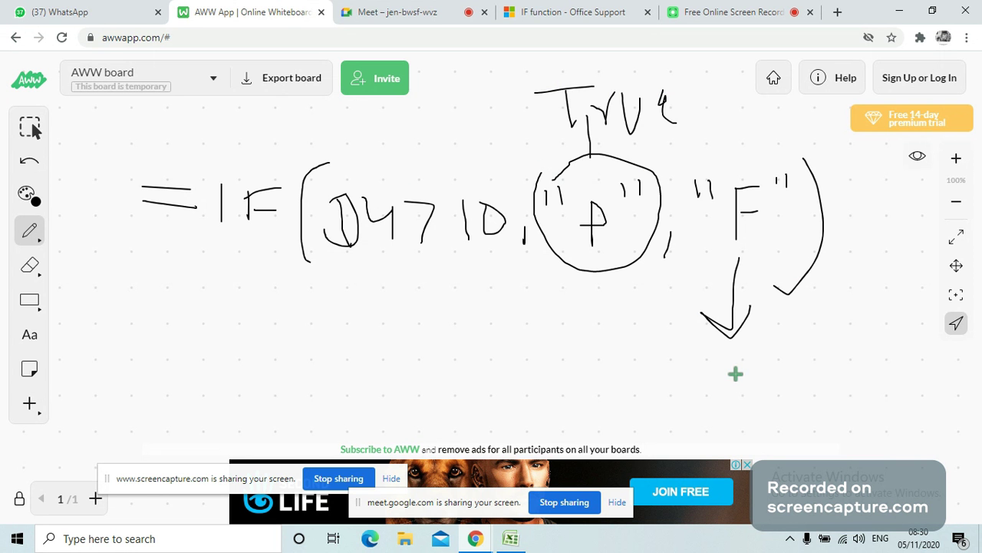
pyautogui.moveTo(705, 364)
pyautogui.mouseDown()
pyautogui.moveTo(706, 379)
pyautogui.moveTo(760, 352)
pyautogui.mouseUp()
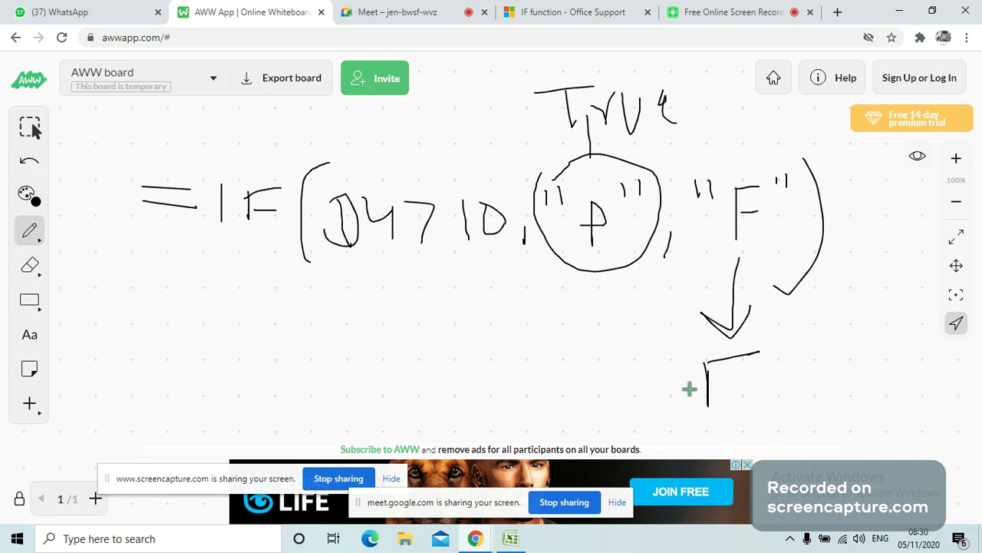
pyautogui.moveTo(703, 382)
pyautogui.mouseDown()
pyautogui.moveTo(826, 366)
pyautogui.moveTo(851, 379)
pyautogui.mouseUp()
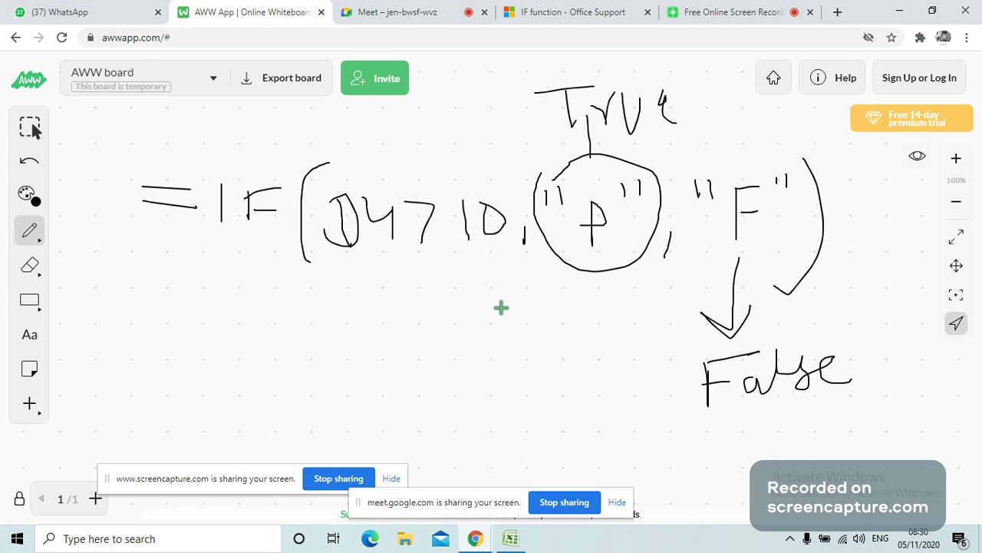
# Handwrite D4 = 20 below the formula, dismissing the Quick Tip message
pyautogui.moveTo(94, 300)
pyautogui.mouseDown()
pyautogui.moveTo(113, 300)
pyautogui.moveTo(67, 361)
pyautogui.mouseUp()
pyautogui.moveTo(94, 301); pyautogui.dragTo(93, 361)
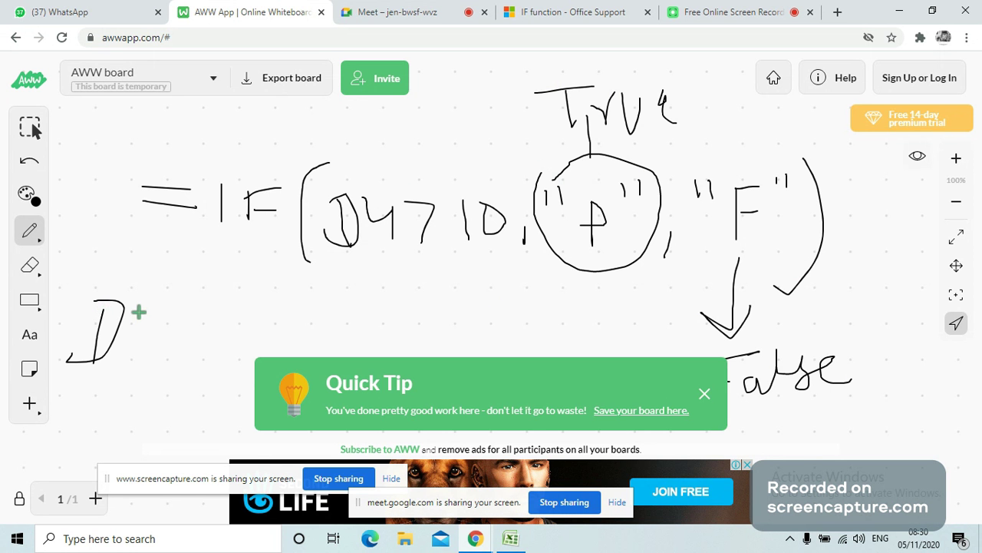
pyautogui.moveTo(138, 311); pyautogui.dragTo(162, 361)
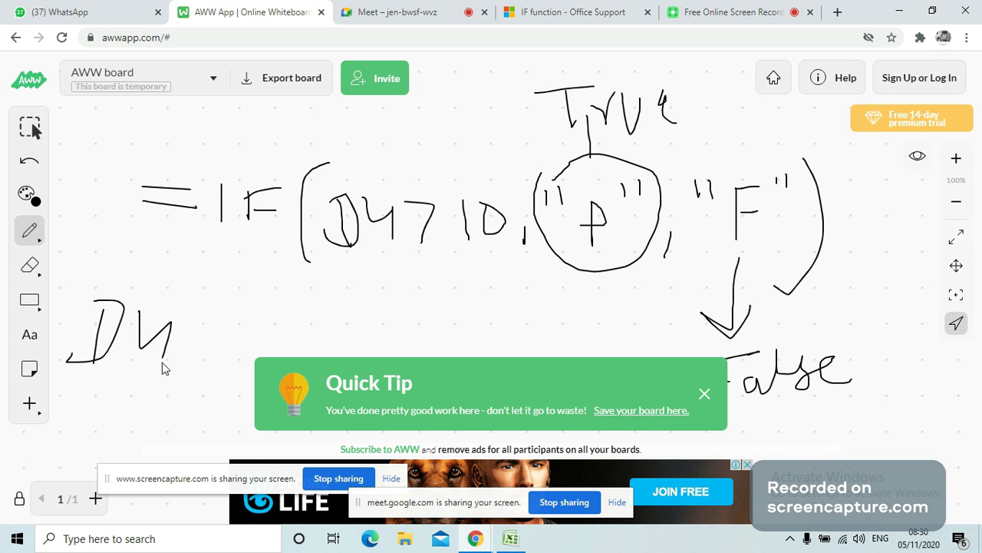
pyautogui.click(705, 395)
pyautogui.moveTo(202, 334)
pyautogui.mouseDown()
pyautogui.moveTo(241, 335)
pyautogui.moveTo(257, 358)
pyautogui.mouseUp()
pyautogui.moveTo(274, 321)
pyautogui.mouseDown()
pyautogui.moveTo(316, 323)
pyautogui.moveTo(328, 376)
pyautogui.mouseUp()
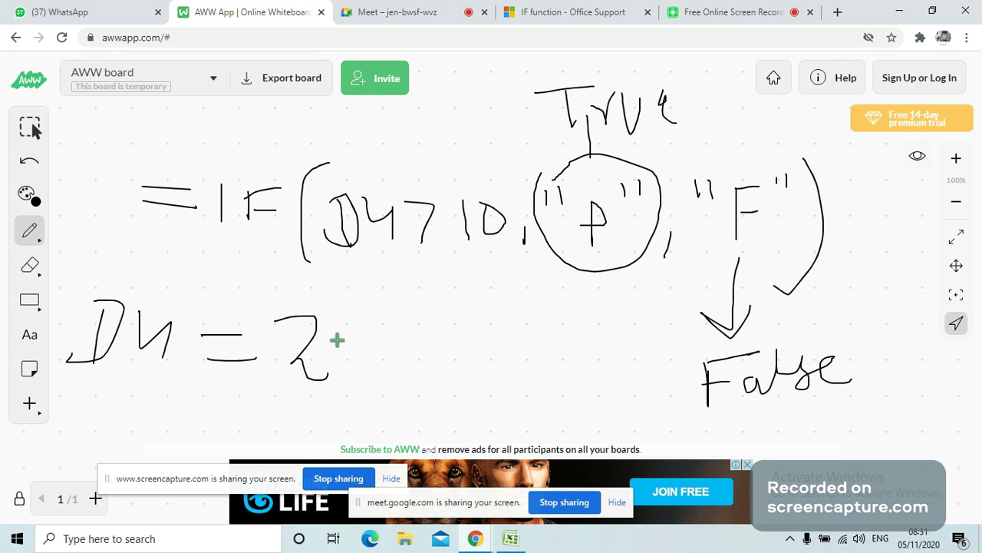
pyautogui.moveTo(347, 325); pyautogui.dragTo(352, 332)
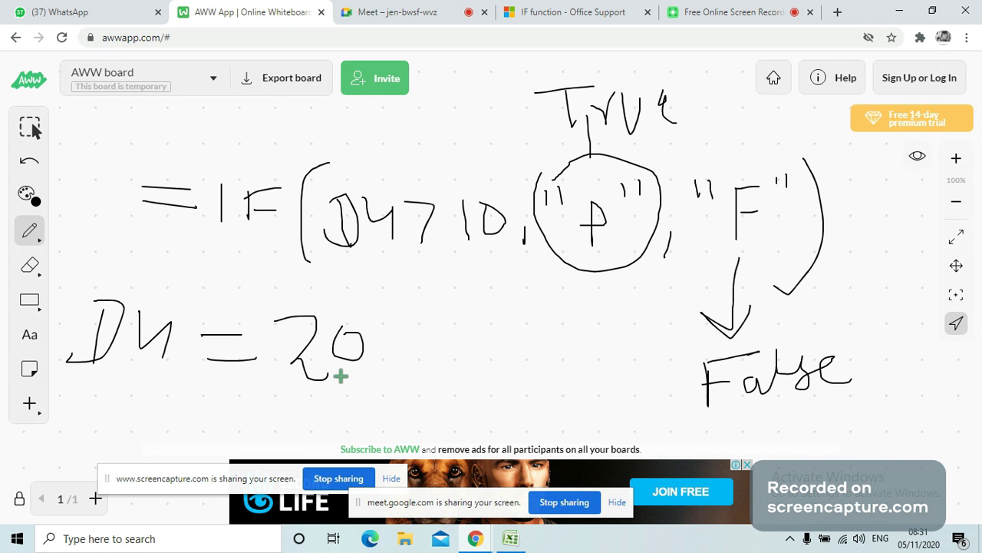
# Annotate the handwritten formula by underlining and circling D4>10, circling the True "P" branch and the F, and underlining False
pyautogui.moveTo(346, 258); pyautogui.dragTo(490, 255)
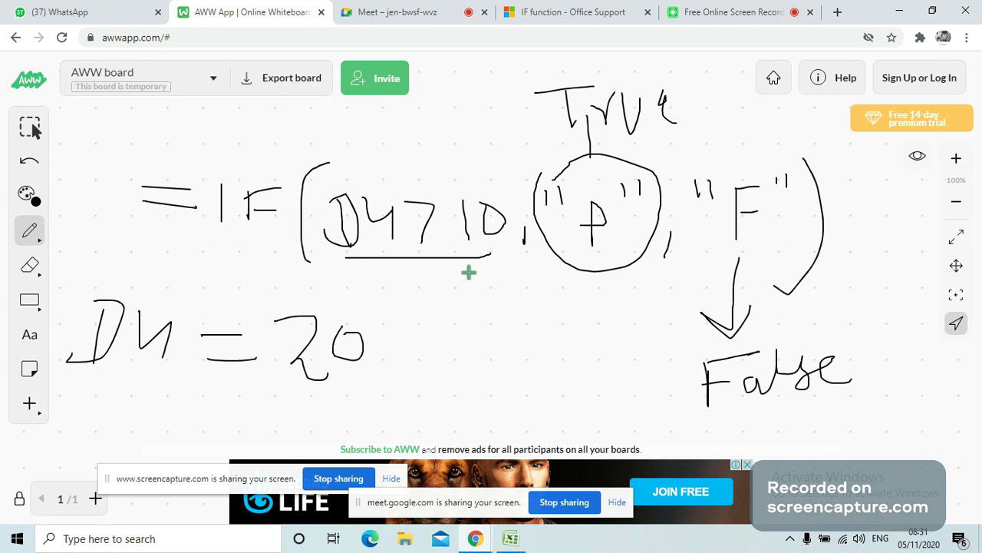
pyautogui.moveTo(451, 172)
pyautogui.mouseDown()
pyautogui.moveTo(460, 175)
pyautogui.moveTo(343, 266)
pyautogui.moveTo(428, 178)
pyautogui.mouseUp()
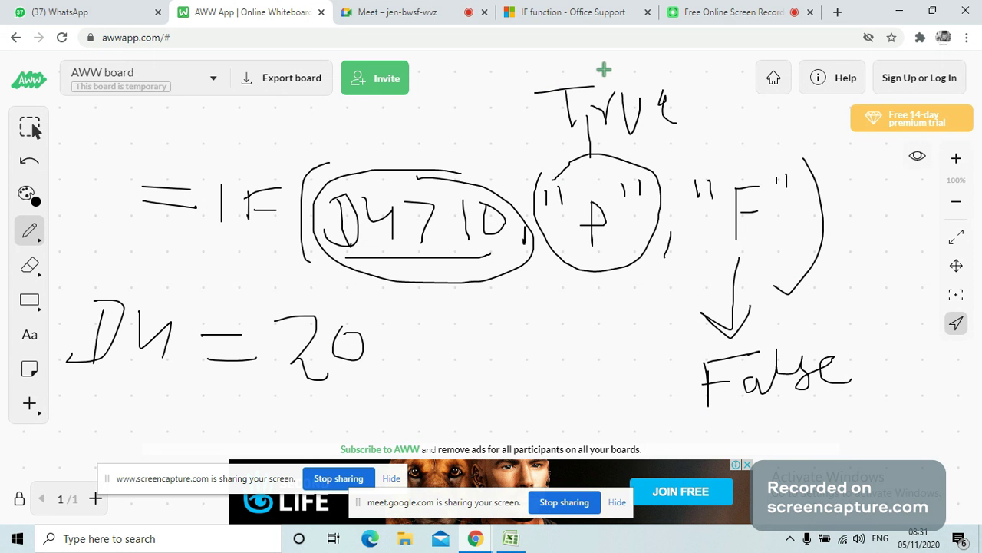
pyautogui.moveTo(571, 60); pyautogui.dragTo(535, 135)
pyautogui.moveTo(529, 169)
pyautogui.mouseDown()
pyautogui.moveTo(661, 89)
pyautogui.moveTo(603, 80)
pyautogui.mouseUp()
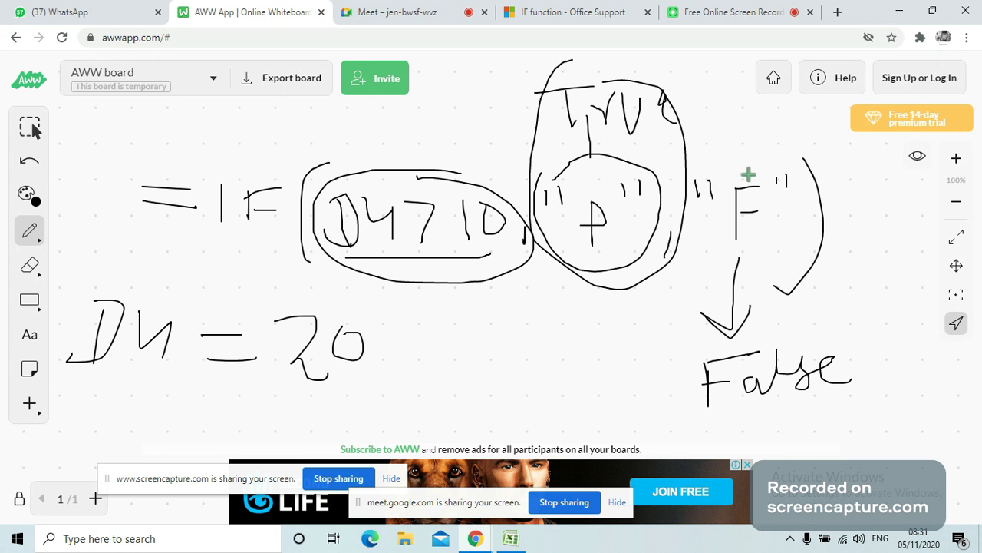
pyautogui.moveTo(748, 175); pyautogui.dragTo(742, 270)
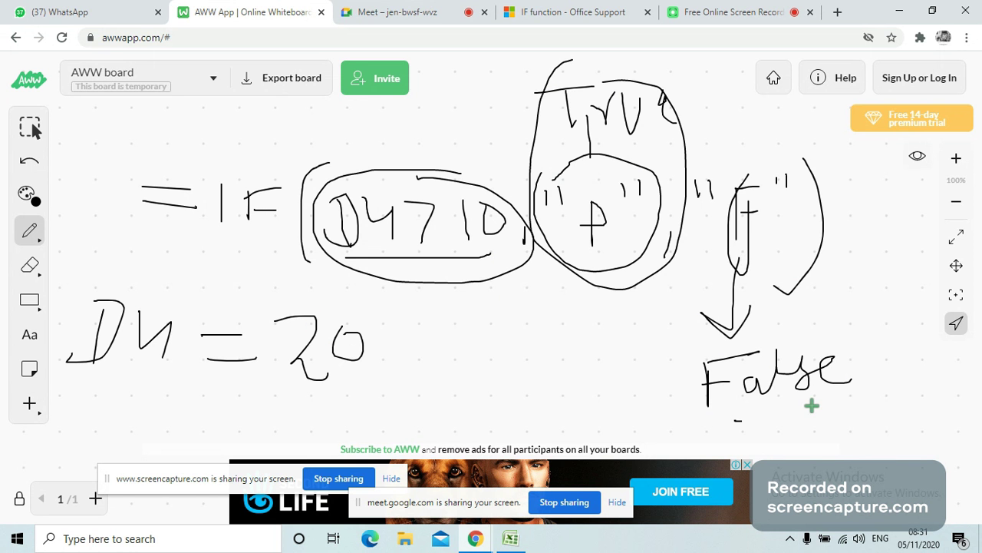
pyautogui.moveTo(812, 405); pyautogui.dragTo(856, 395)
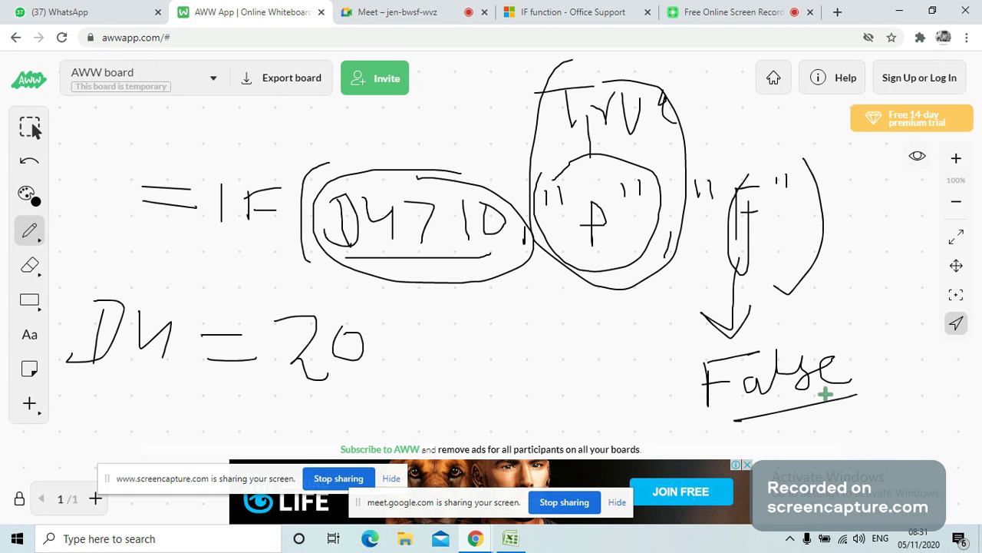
# Switch back to the Excel workbook, leave formula editing in cell E5 and select that cell
pyautogui.click(513, 538)
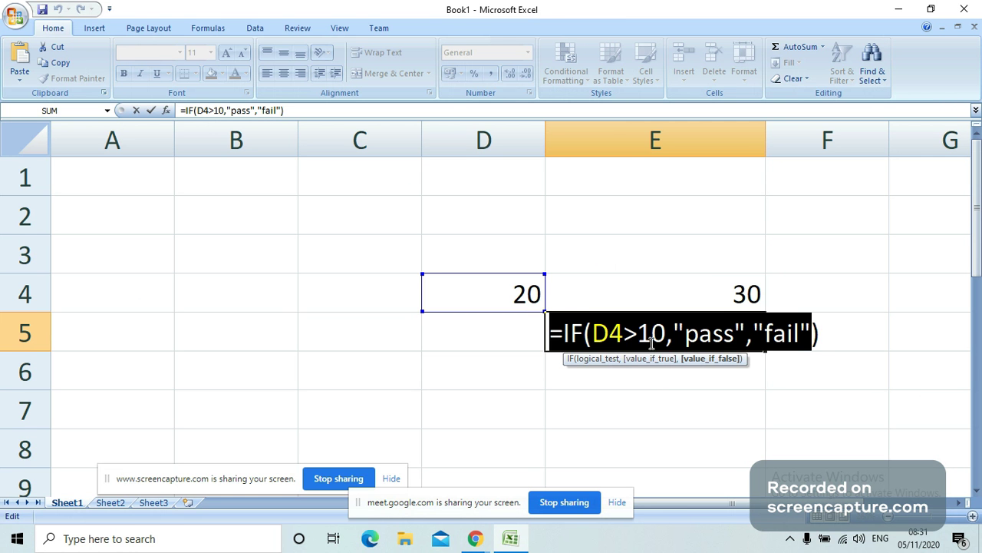
pyautogui.press('Return')
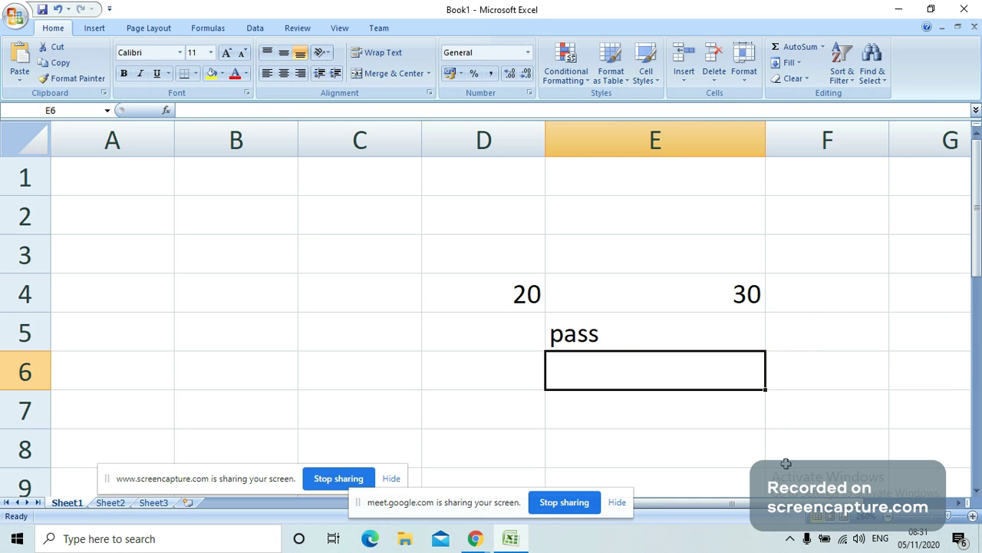
pyautogui.click(620, 338)
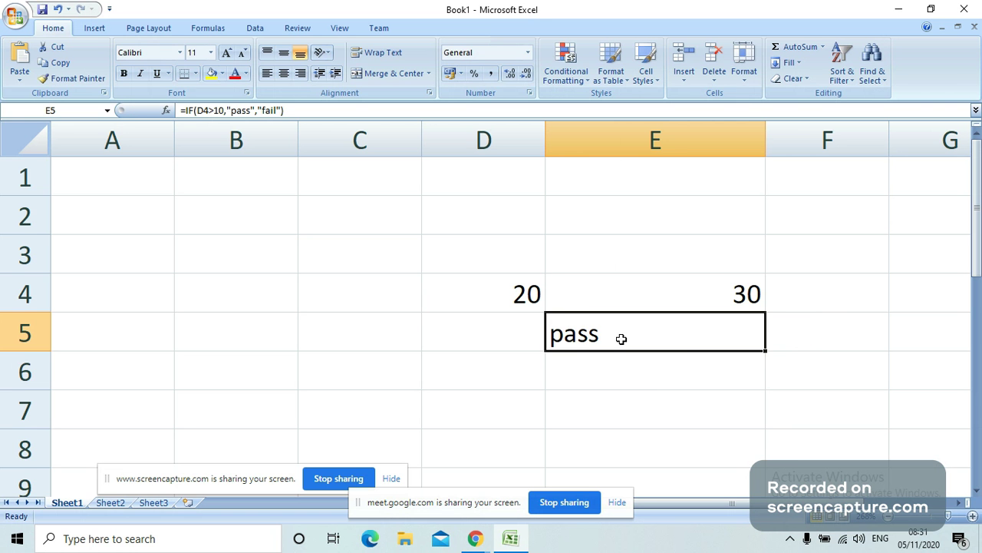
# Change the logical test in cell E5's IF formula to D4>30 and reselect the cell
pyautogui.doubleClick(661, 332)
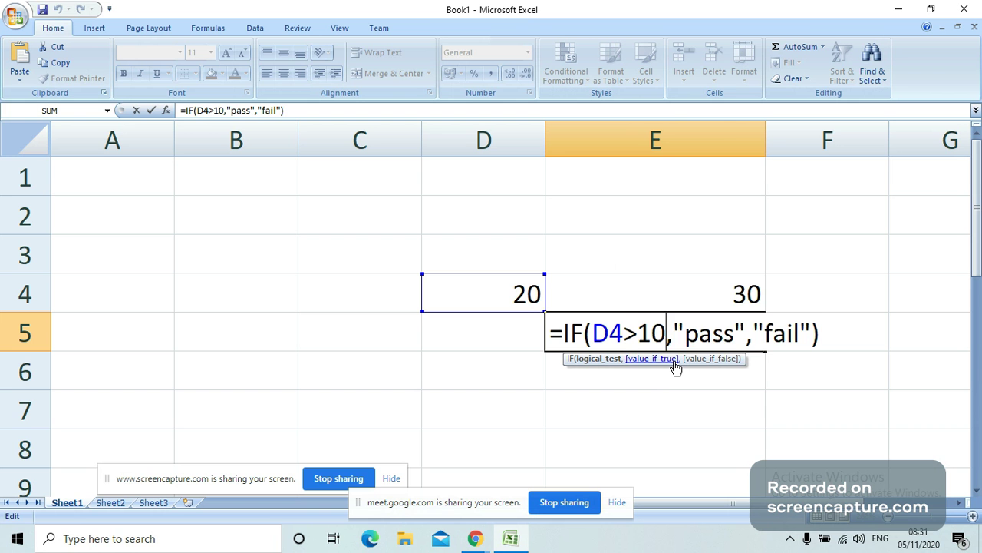
pyautogui.press('BackSpace')
pyautogui.press('BackSpace')
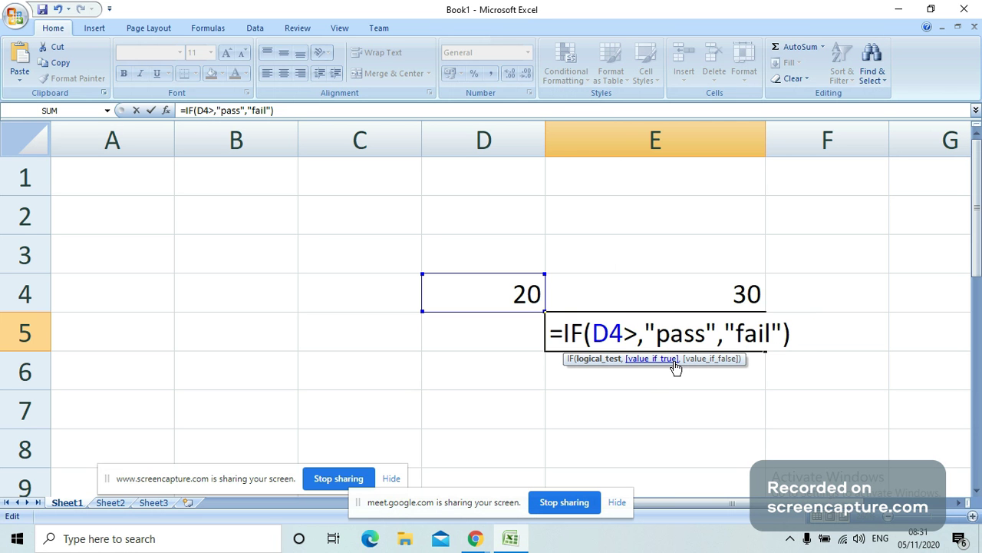
pyautogui.write('30')
pyautogui.press('Return')
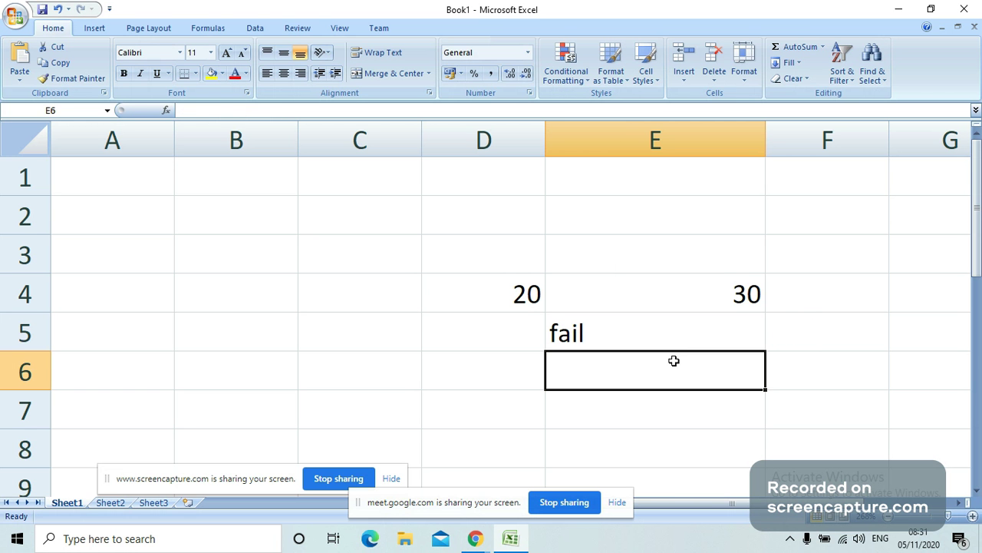
pyautogui.press('Up')
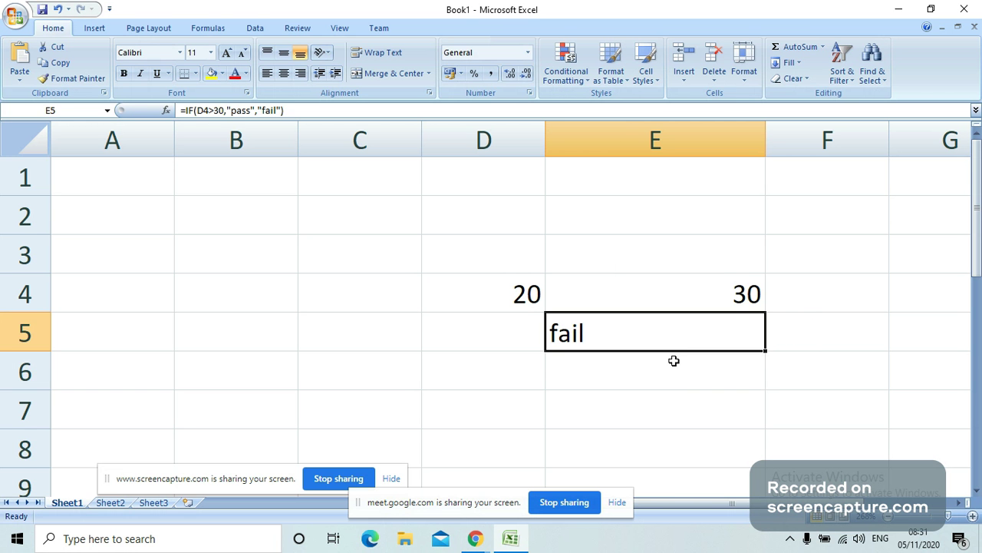
# Open the IF formula in cell E5 for editing, and switch to the AWW whiteboard in Chrome
pyautogui.doubleClick(666, 334)
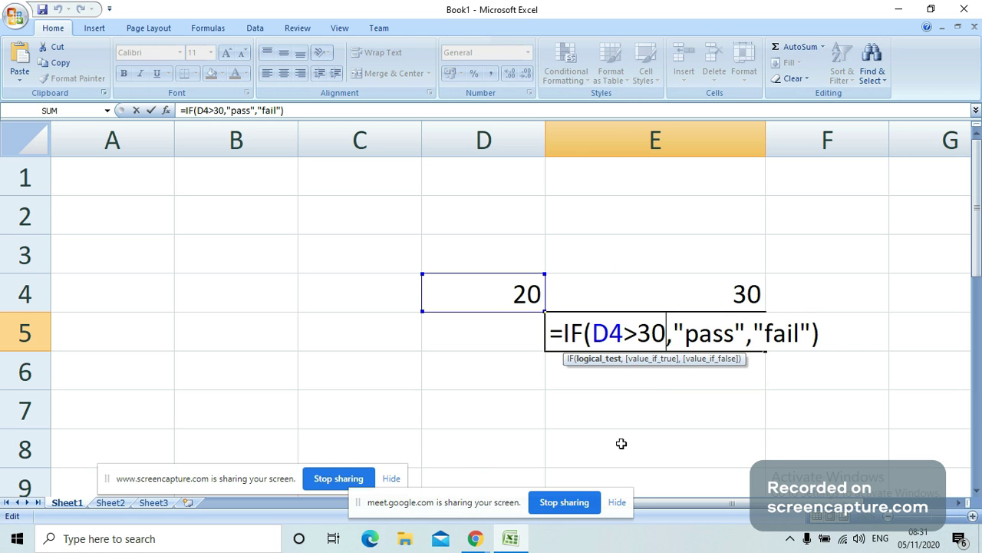
pyautogui.click(476, 538)
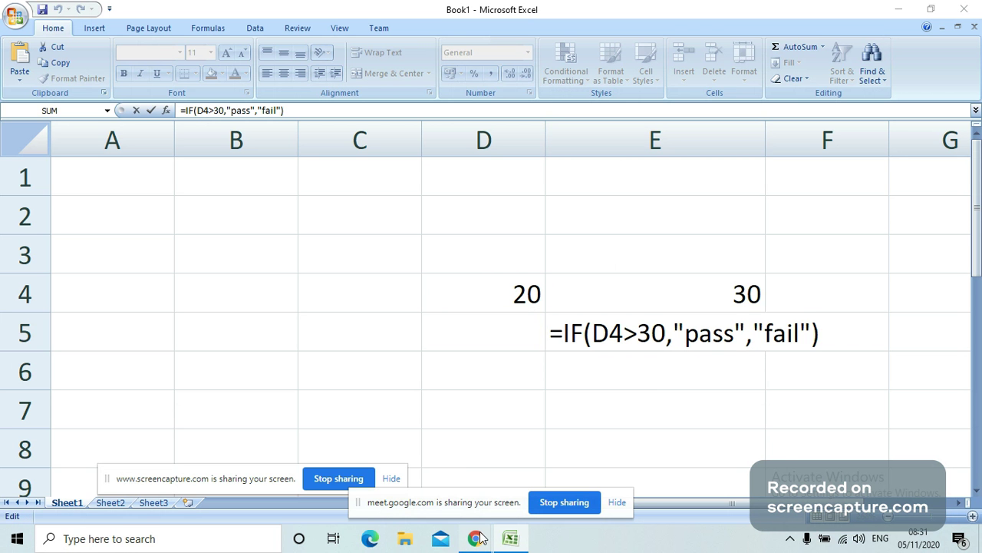
pyautogui.click(295, 435)
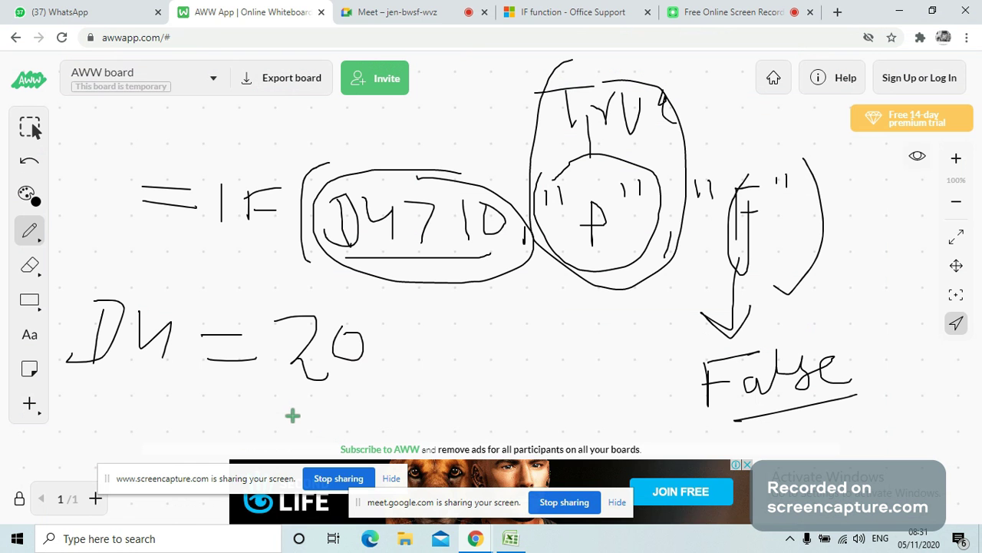
# Switch to the Google Meet call and open the meeting chat to read the students' replies
pyautogui.click(407, 14)
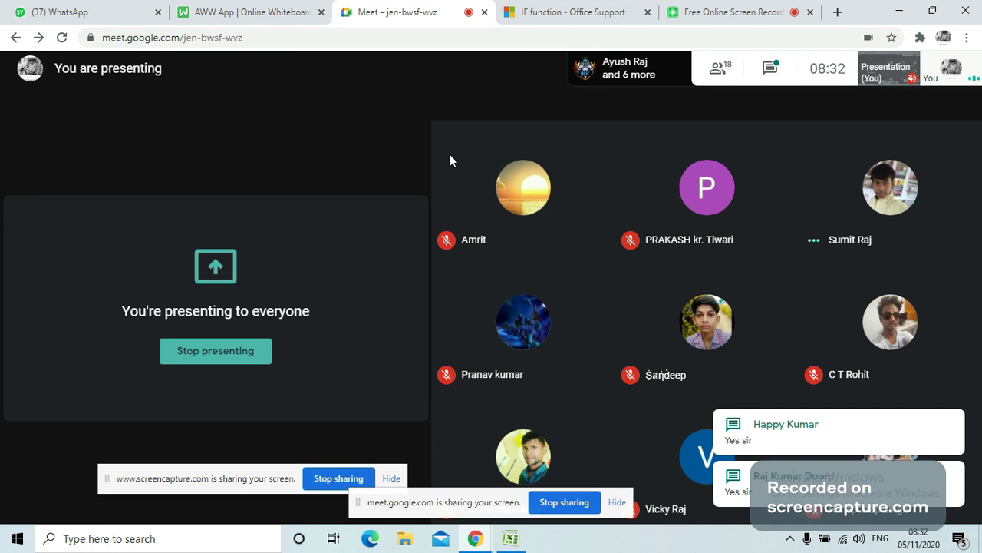
pyautogui.moveTo(469, 192)
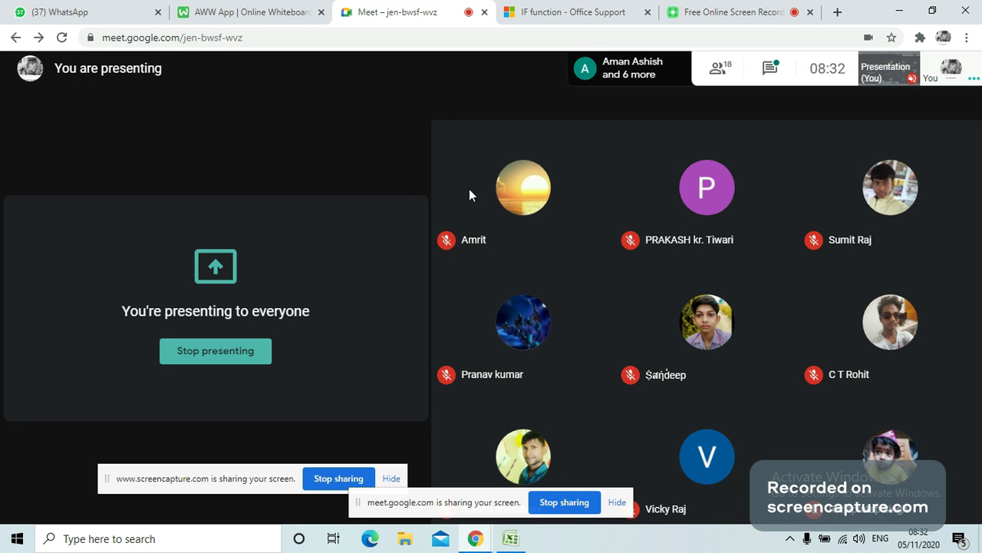
pyautogui.click(767, 71)
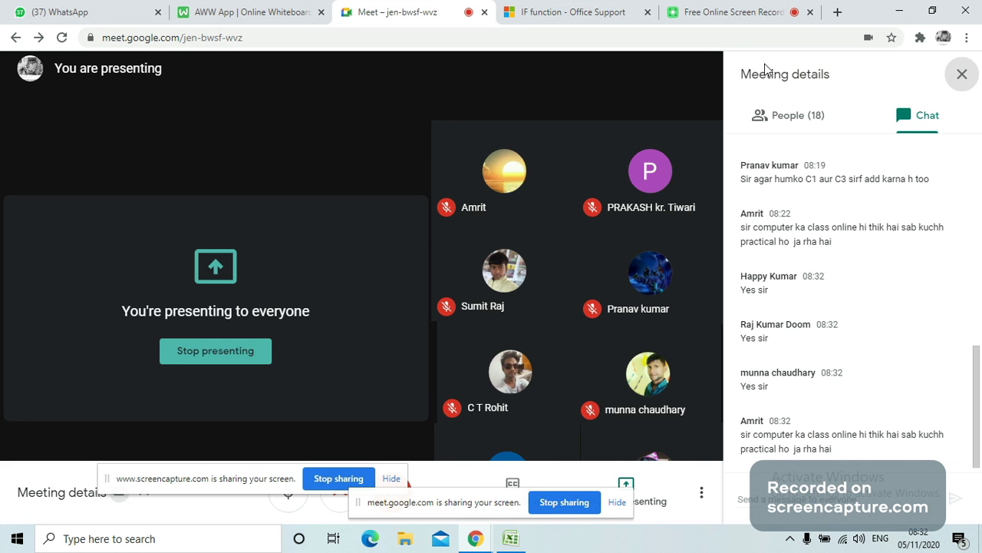